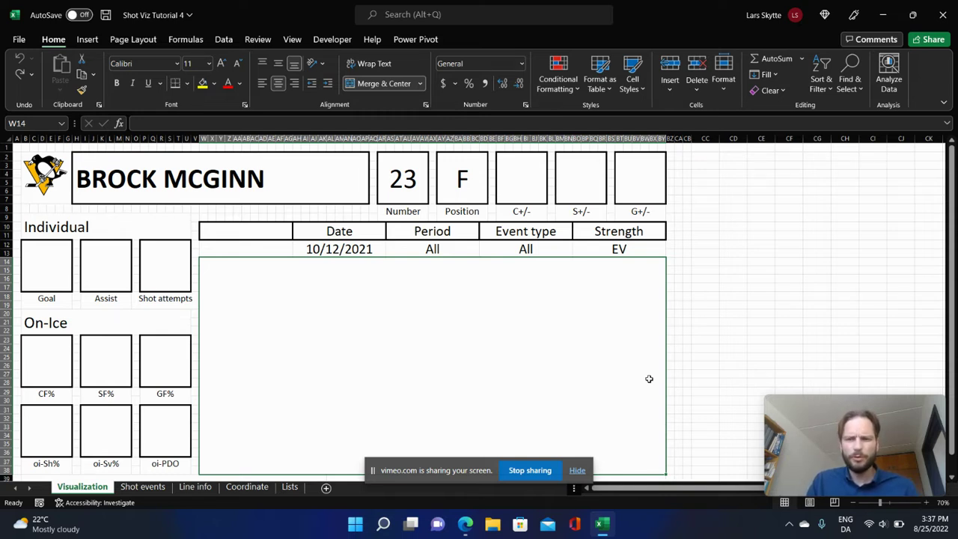
click(696, 315)
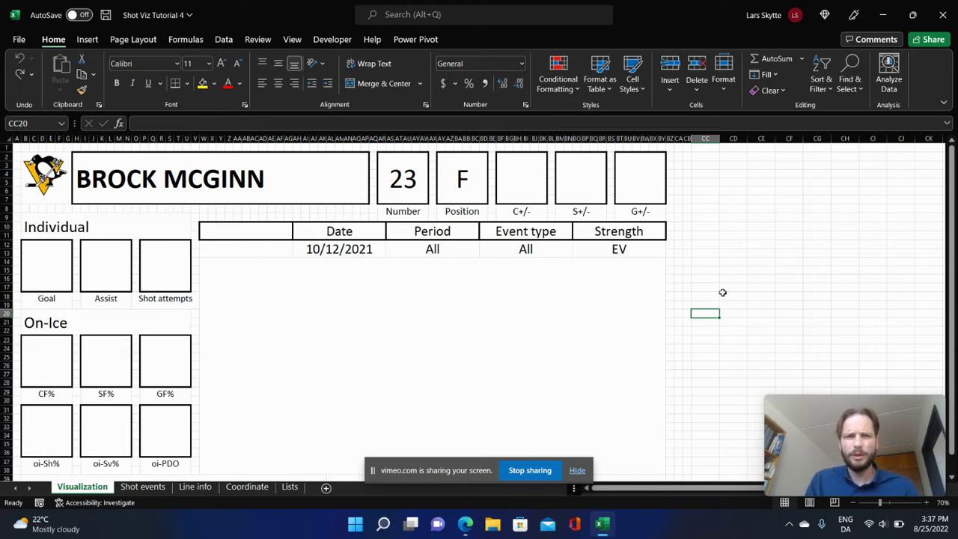
click(576, 470)
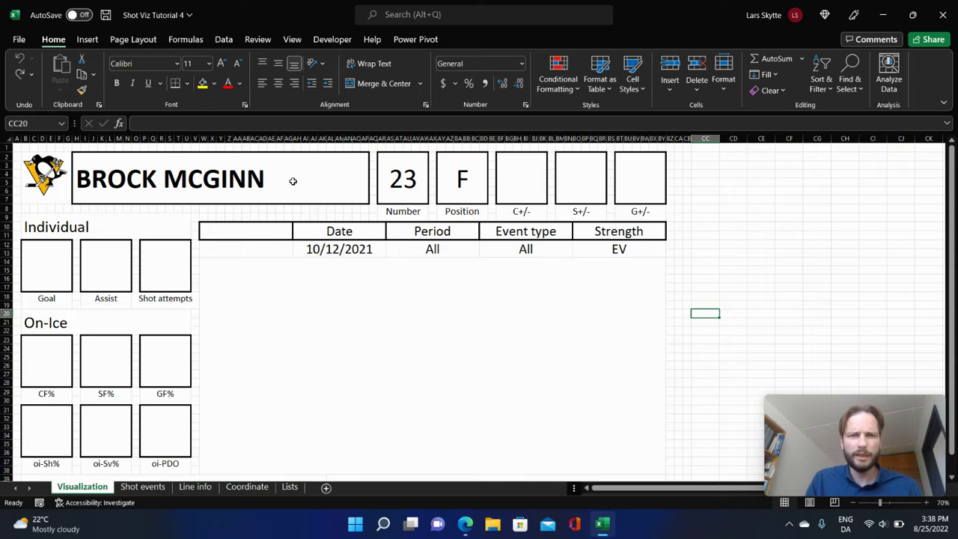
click(332, 192)
click(375, 162)
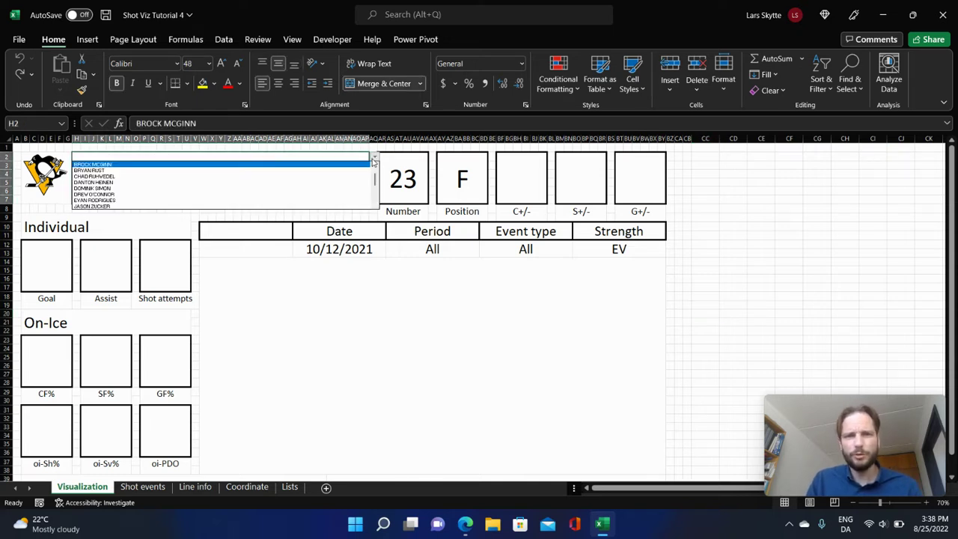
click(374, 162)
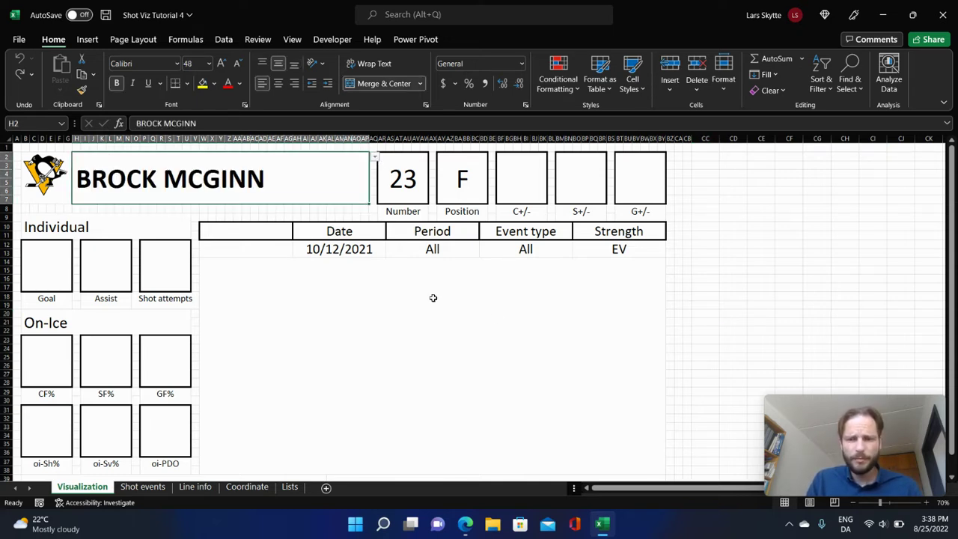
click(551, 319)
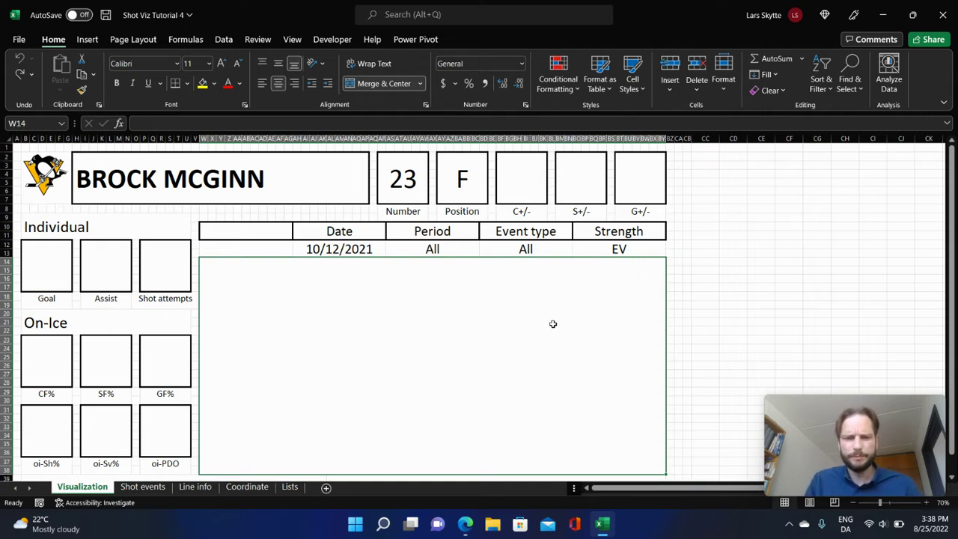
Clear the leftover test formula from cell X2 on the Shot events sheet.
click(157, 487)
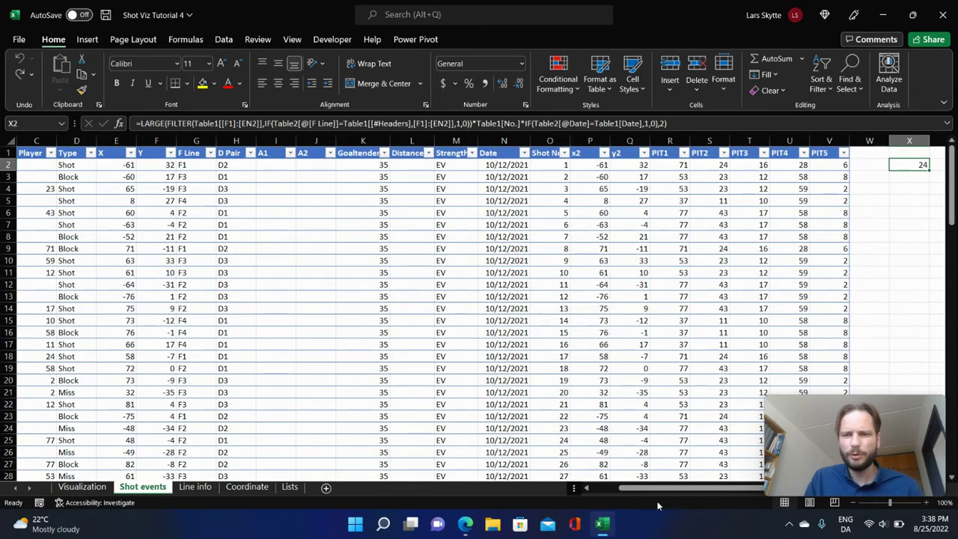
drag(666, 490, 730, 491)
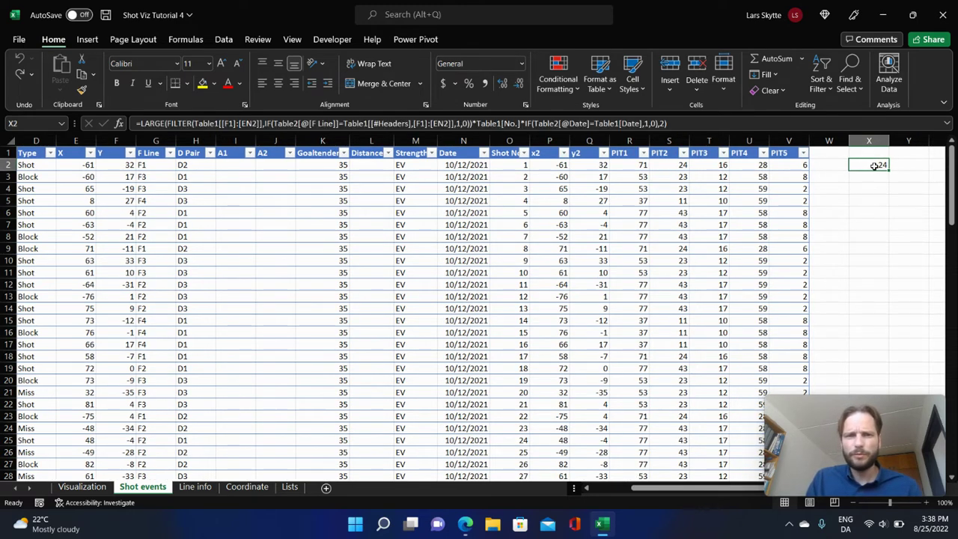
key(Delete)
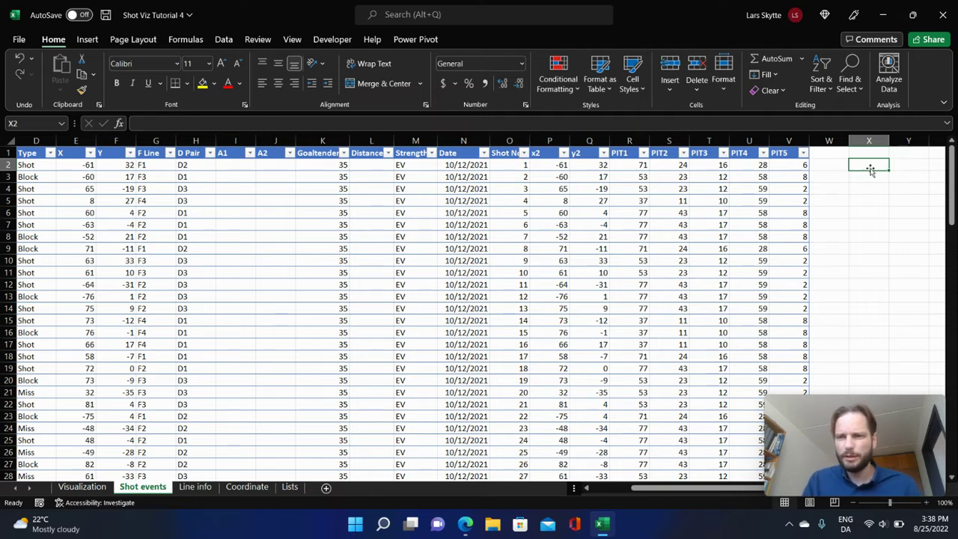
Add four columns to the shot events table from W1 onward, headed Goal, Shot, Fenwick and Corsi.
click(839, 152)
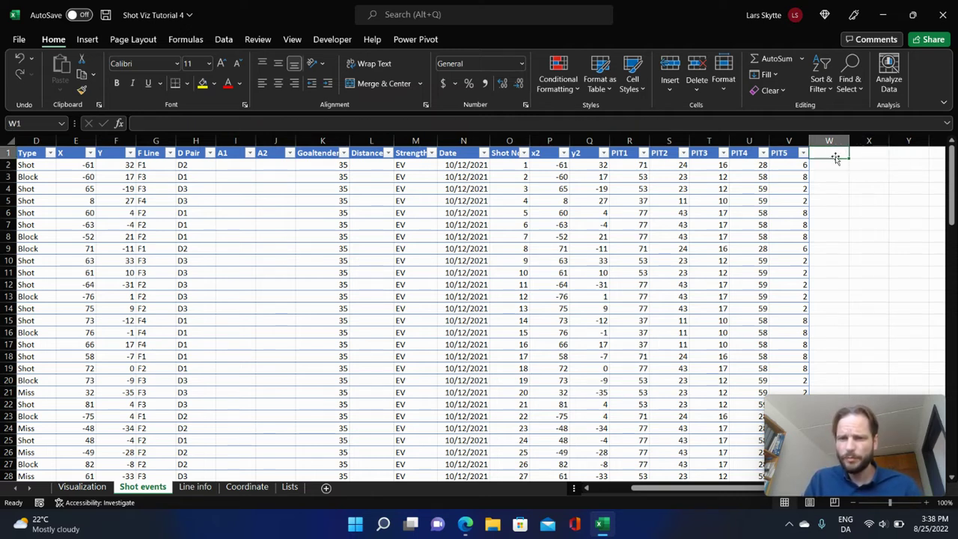
drag(727, 488, 741, 488)
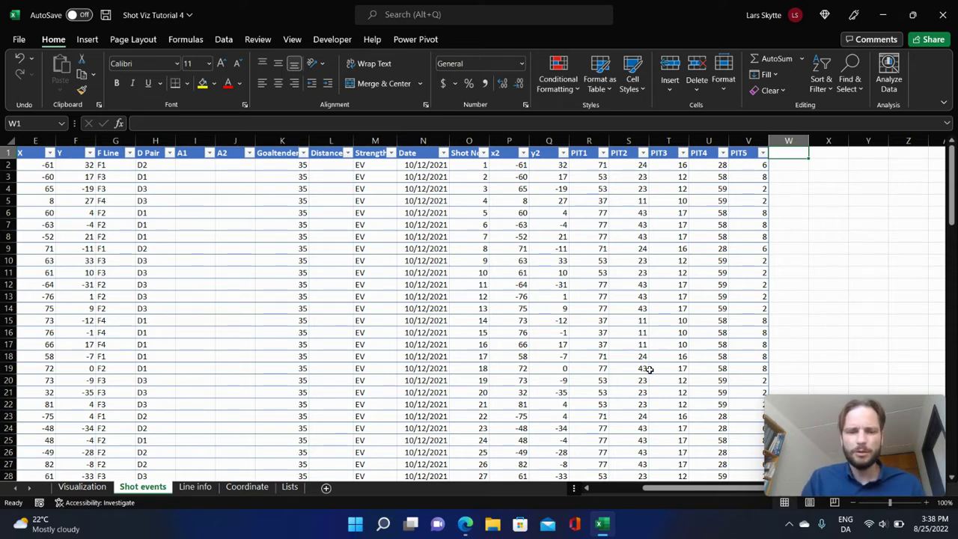
text(Goal)
key(Tab)
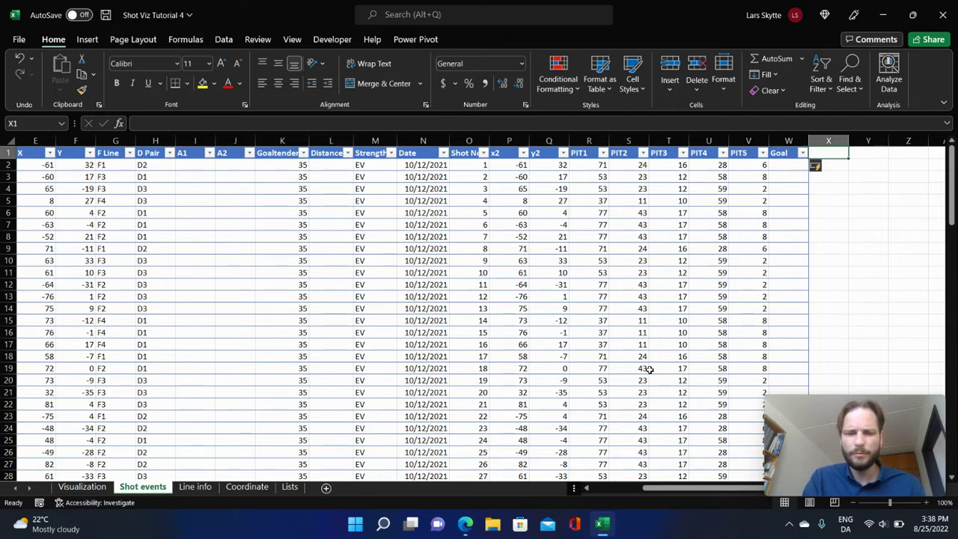
text(Shot)
key(Tab)
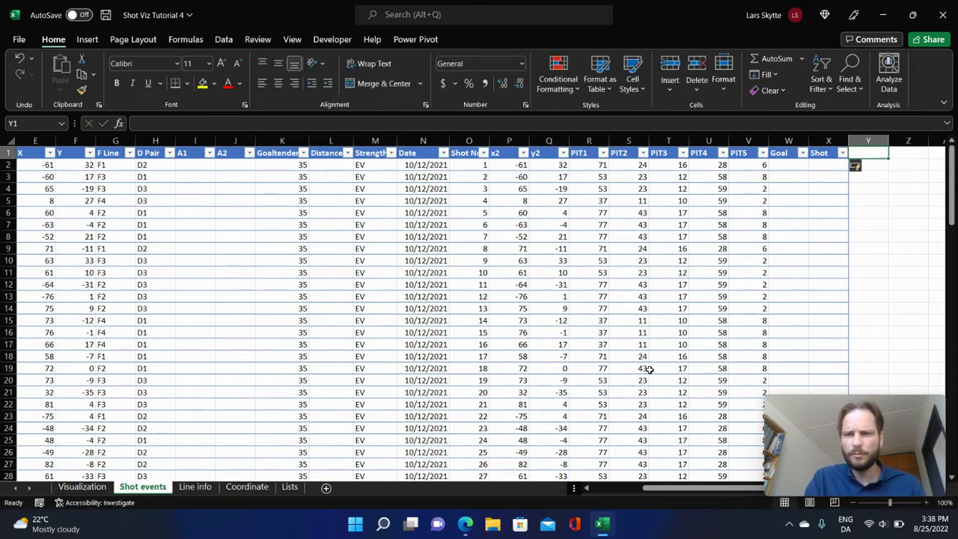
text(Fenwick)
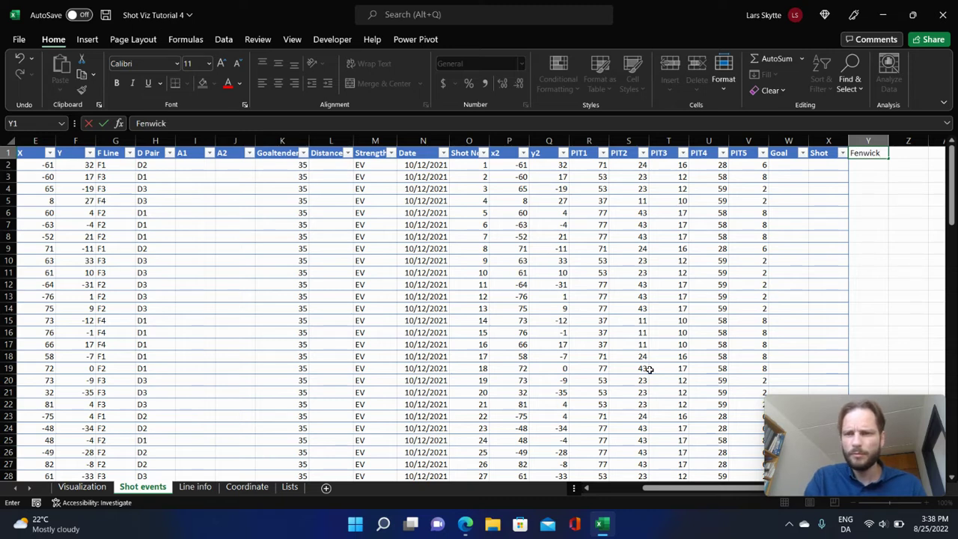
key(Tab)
text(Corsi)
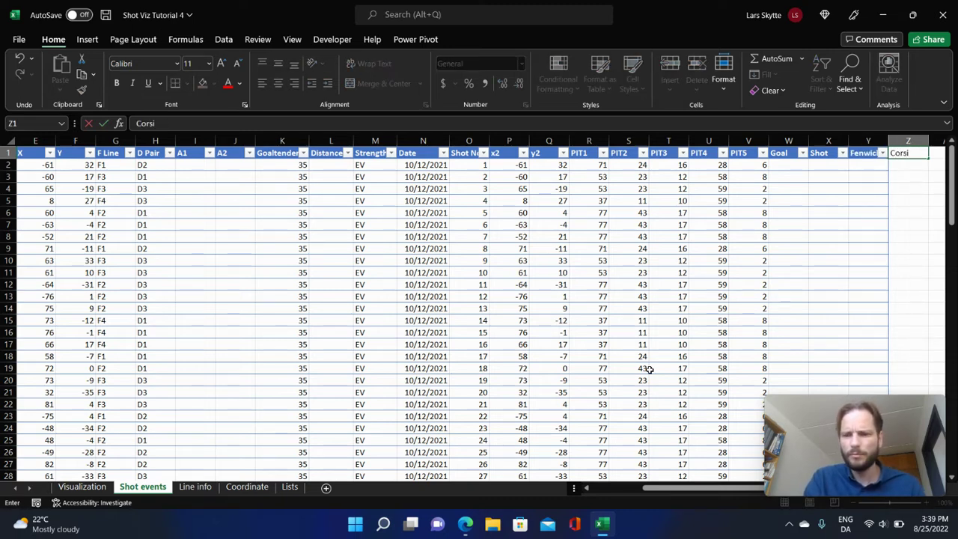
key(Return)
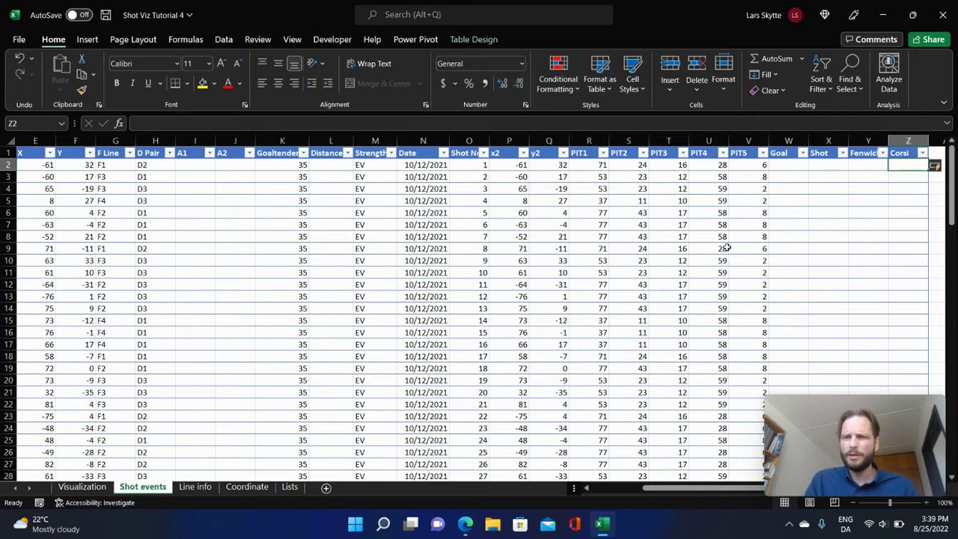
click(780, 164)
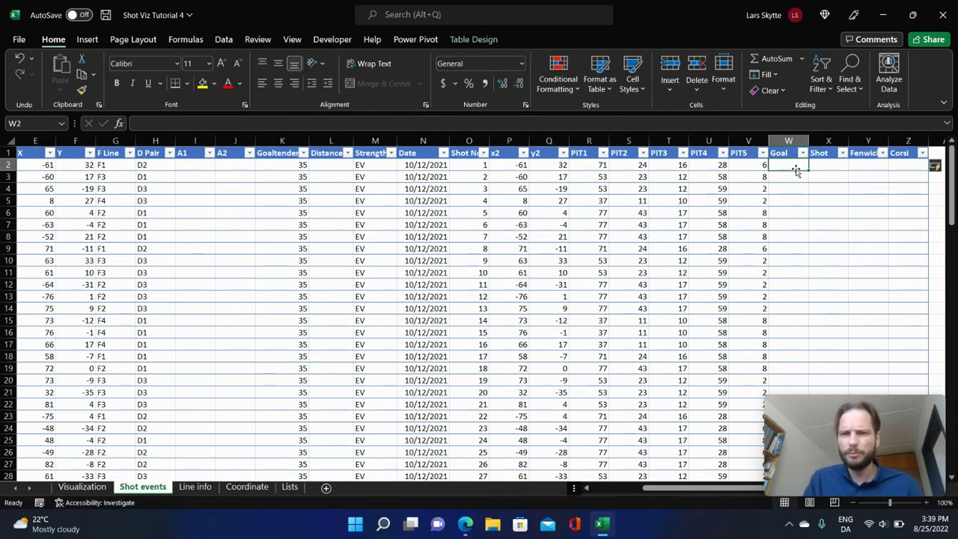
text(=)
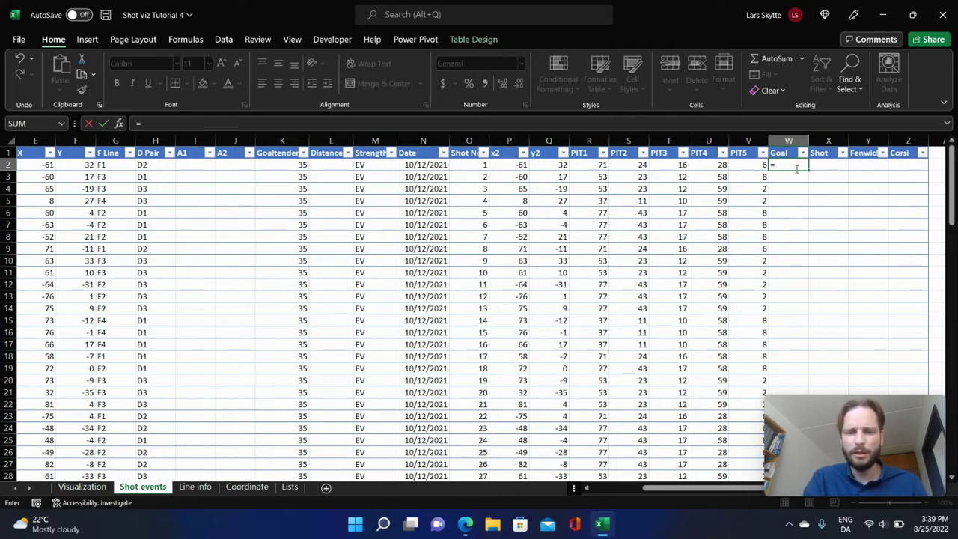
text(if()
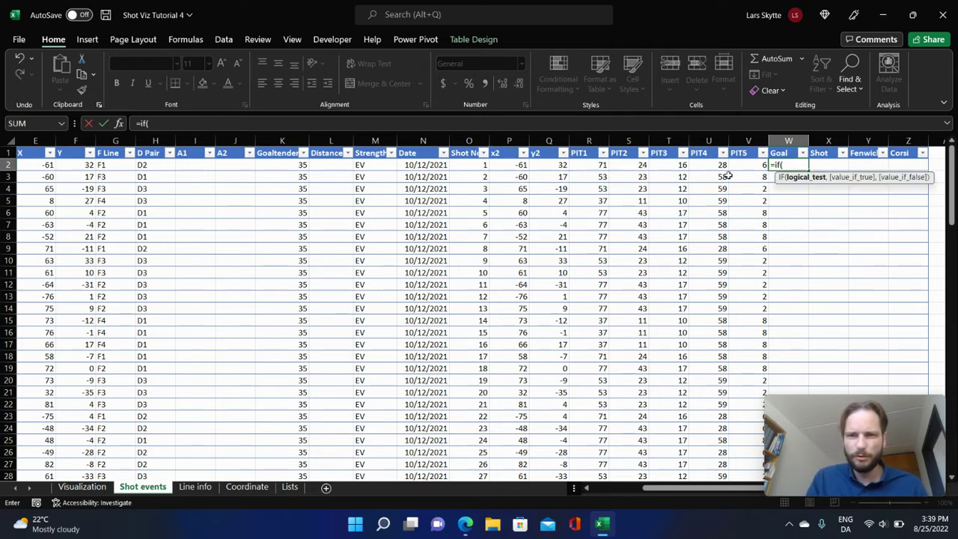
drag(664, 489, 610, 490)
click(147, 164)
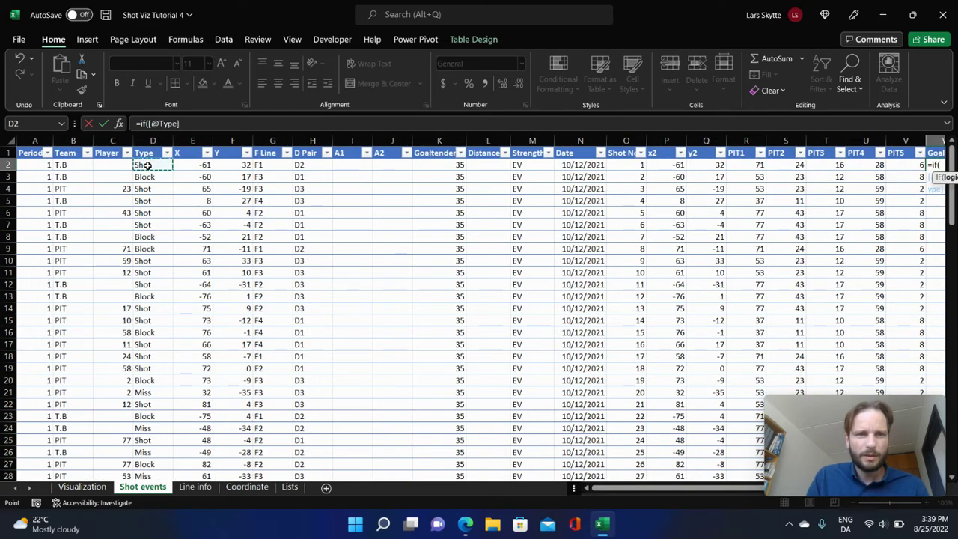
text(=")
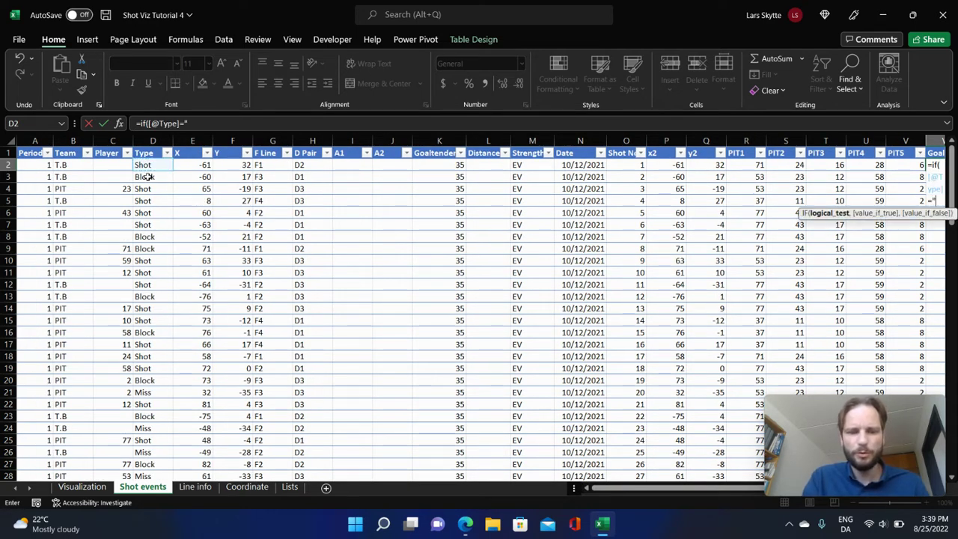
text(Goal")
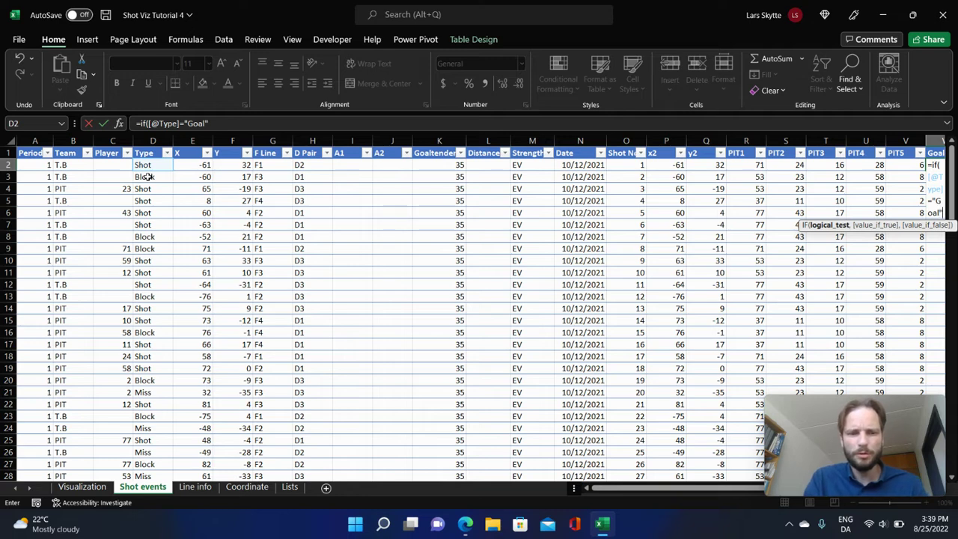
text(,1,0)
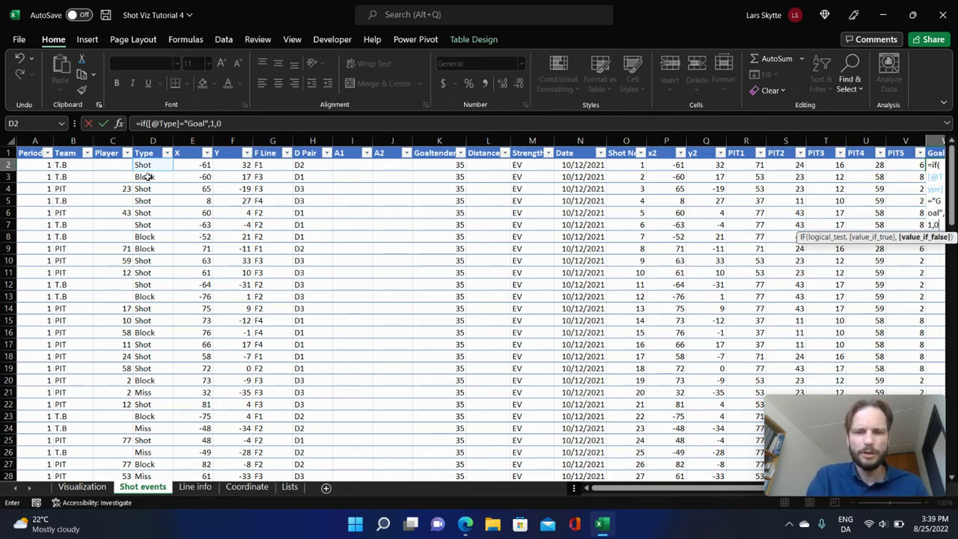
key(Return)
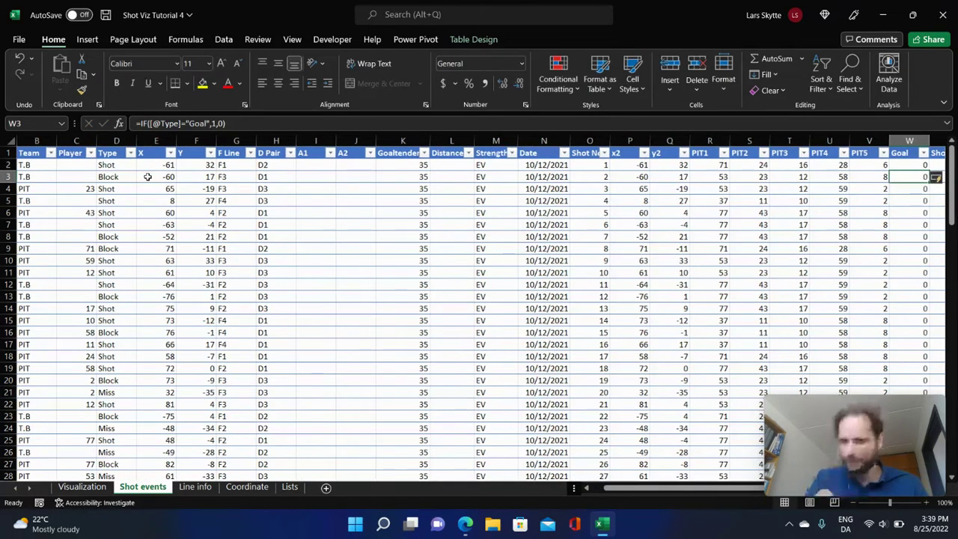
Copy the Goal column's formula from W2 into the Shot column at X2.
key(Up)
key(ctrl+c)
key(Right)
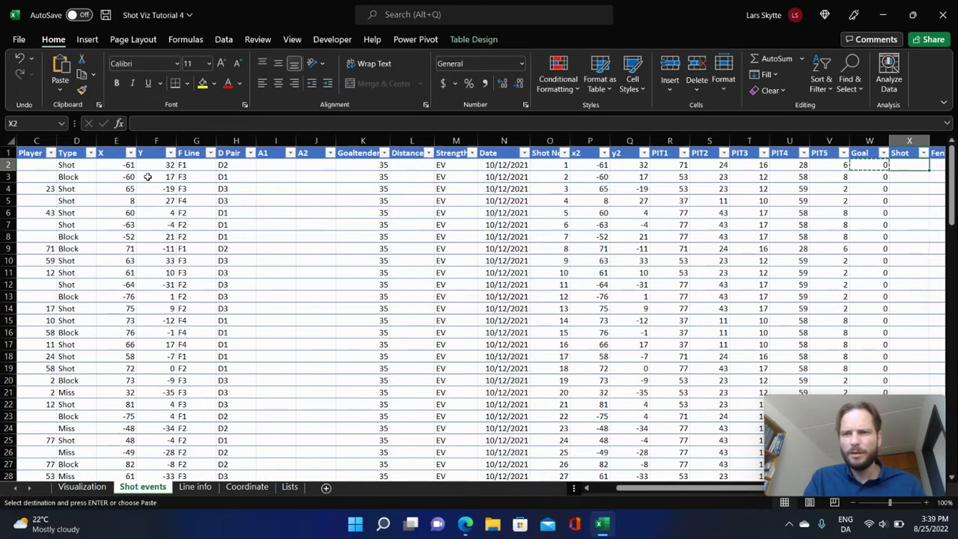
key(ctrl+v)
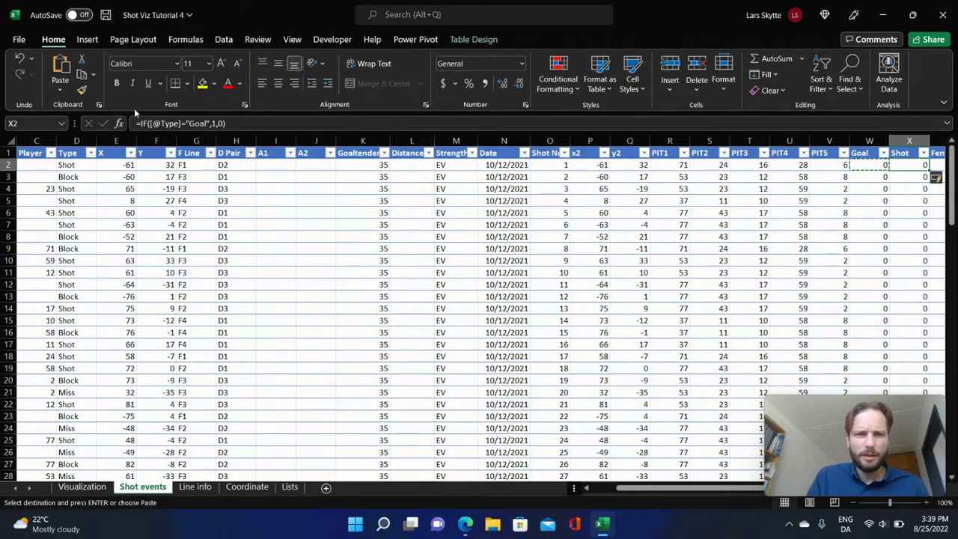
click(147, 123)
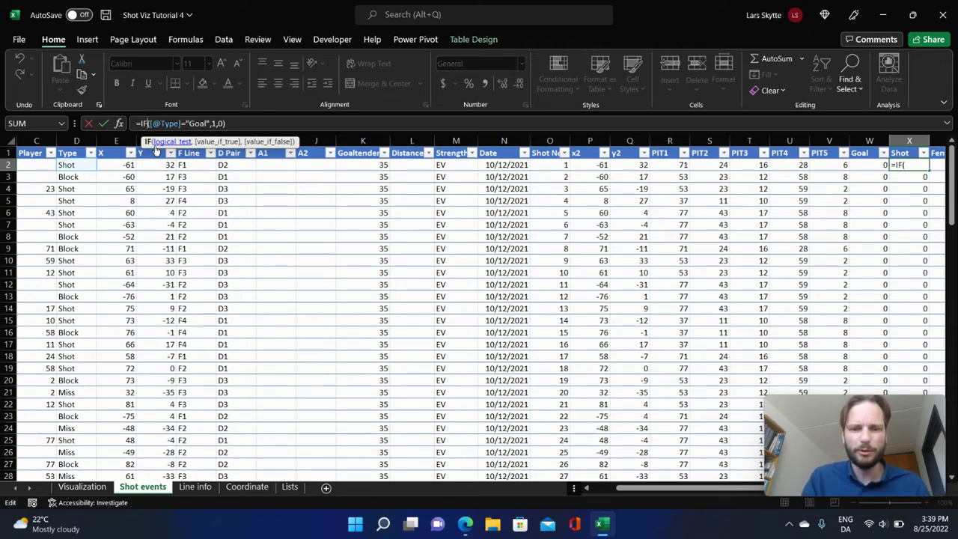
text(or)
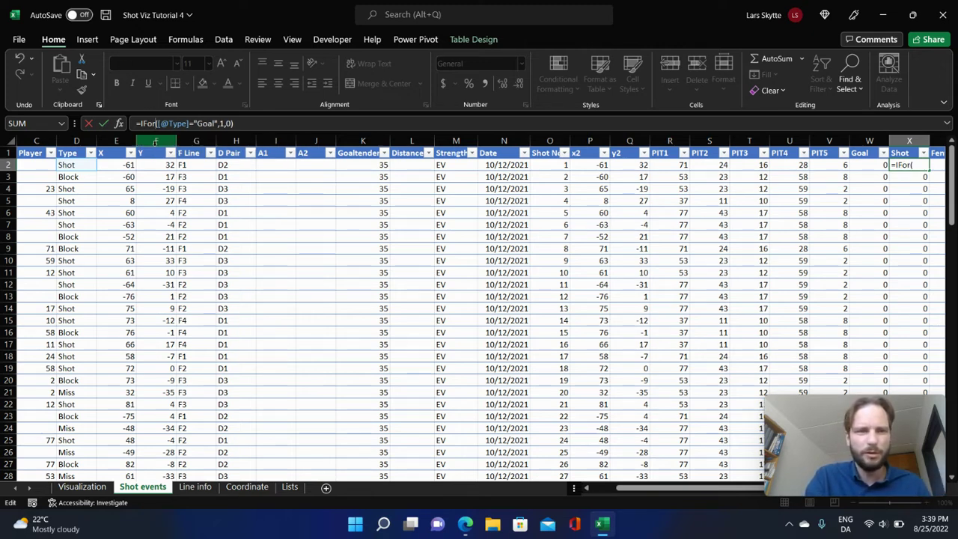
key(BackSpace)
key(BackSpace)
text((o)
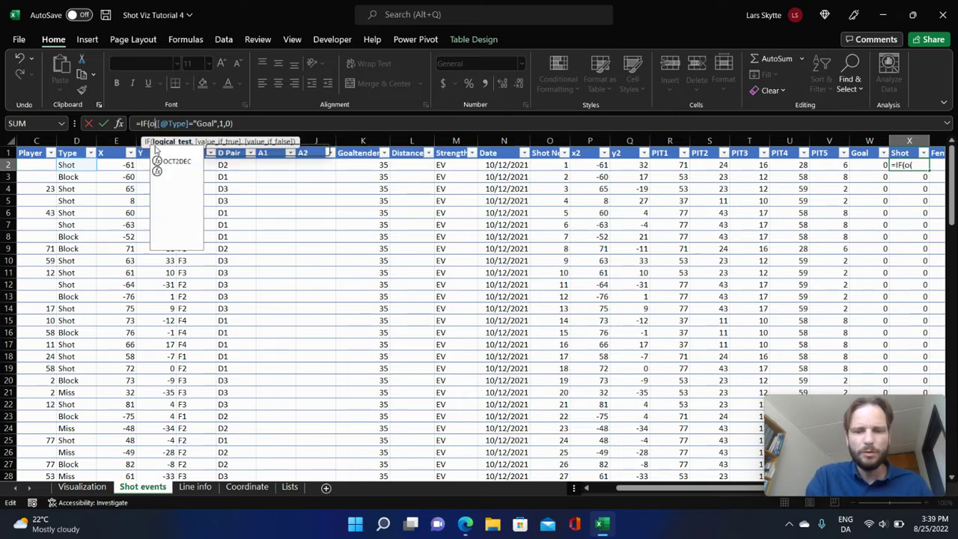
text(r()
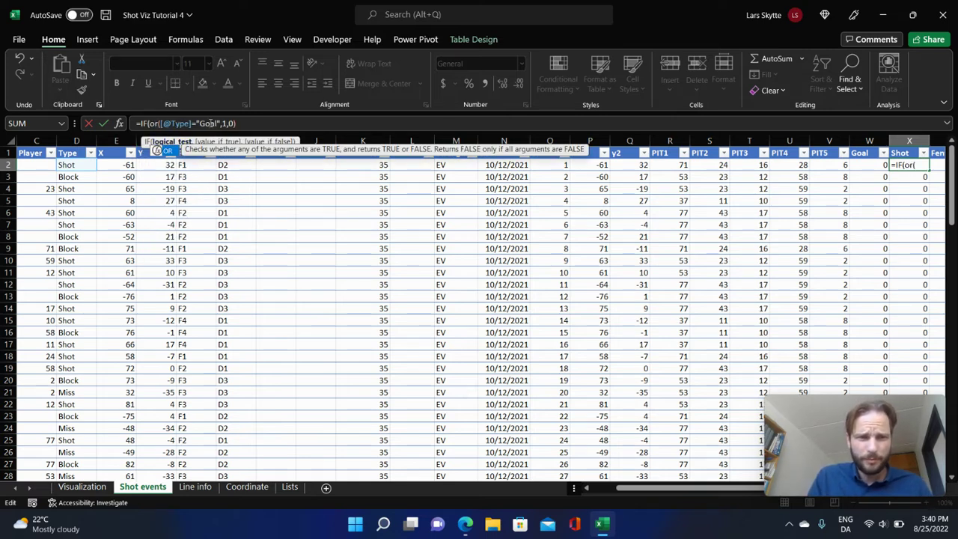
click(209, 122)
click(223, 123)
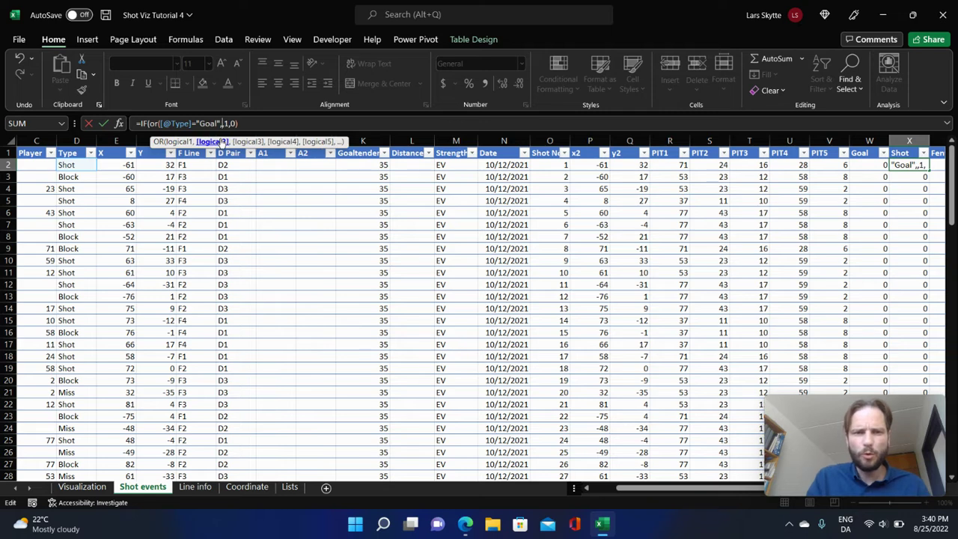
click(86, 164)
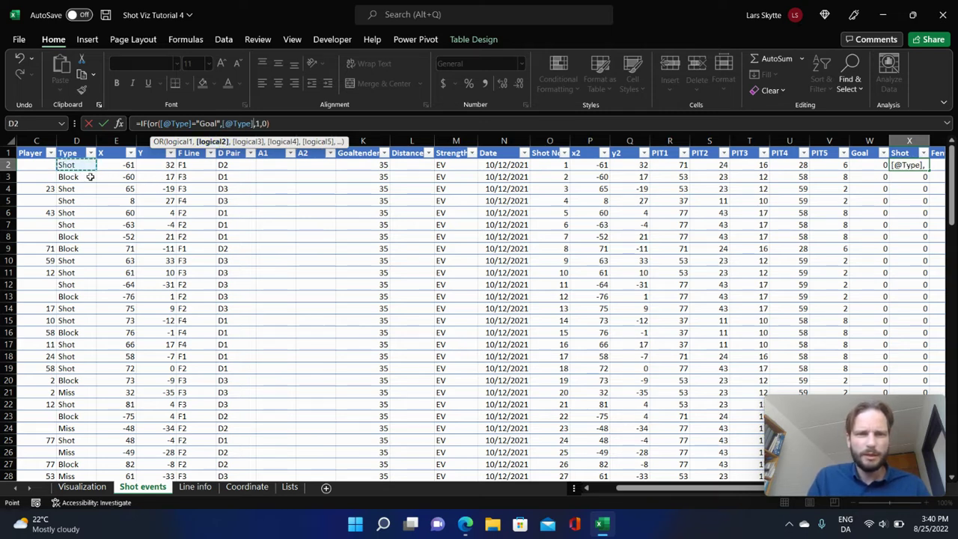
text(="S)
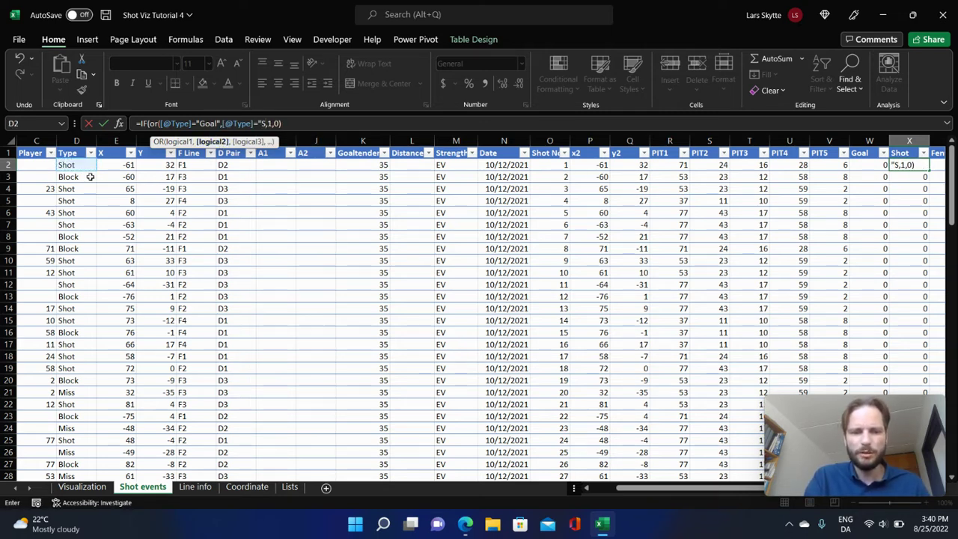
text(hot")
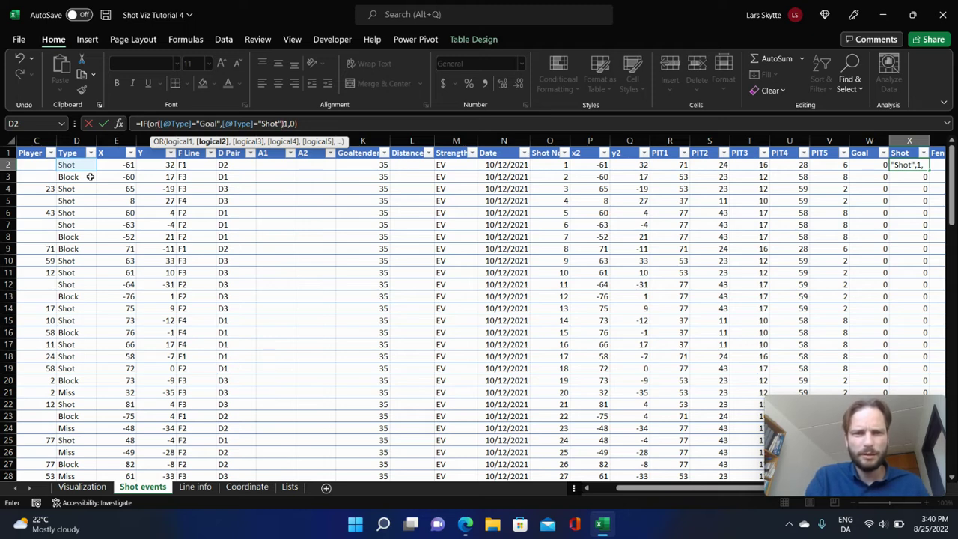
text())
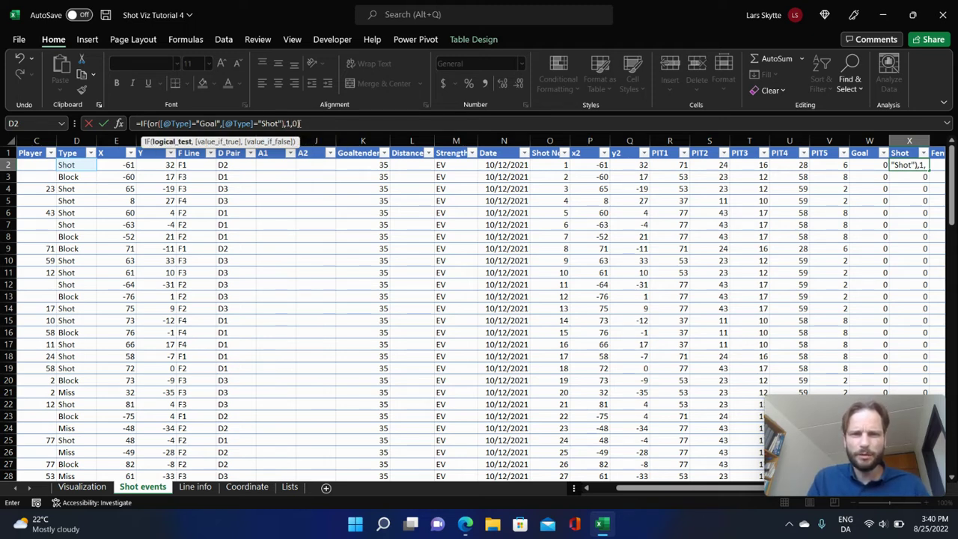
key(Return)
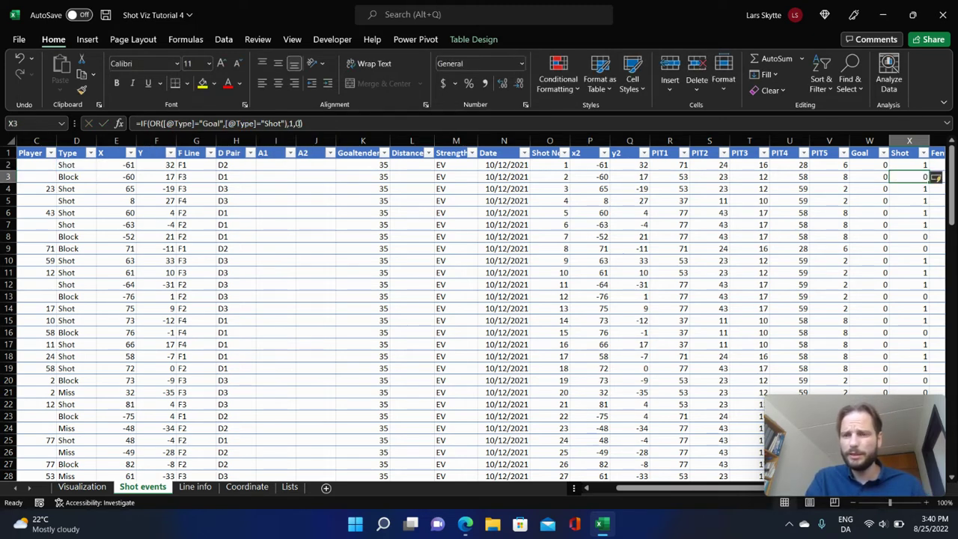
key(Up)
key(ctrl+c)
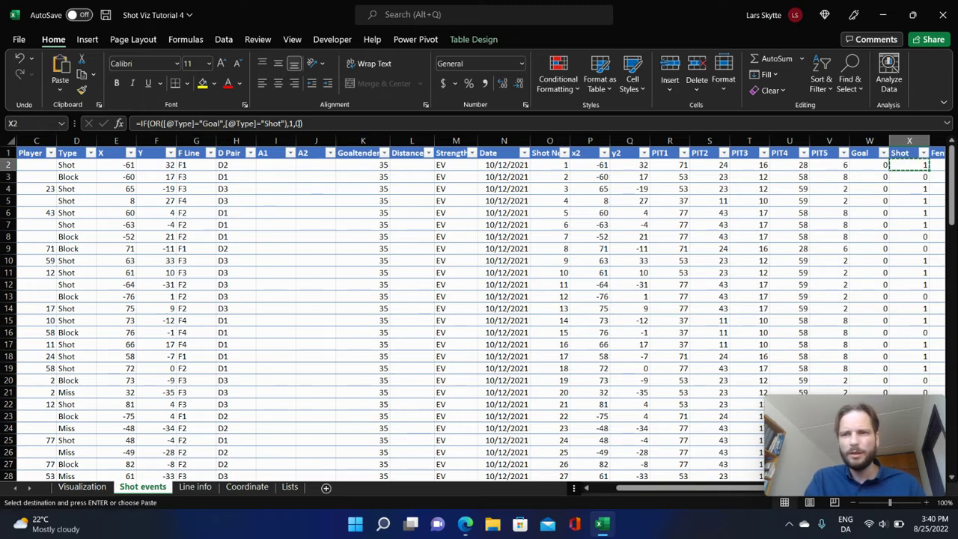
key(Right)
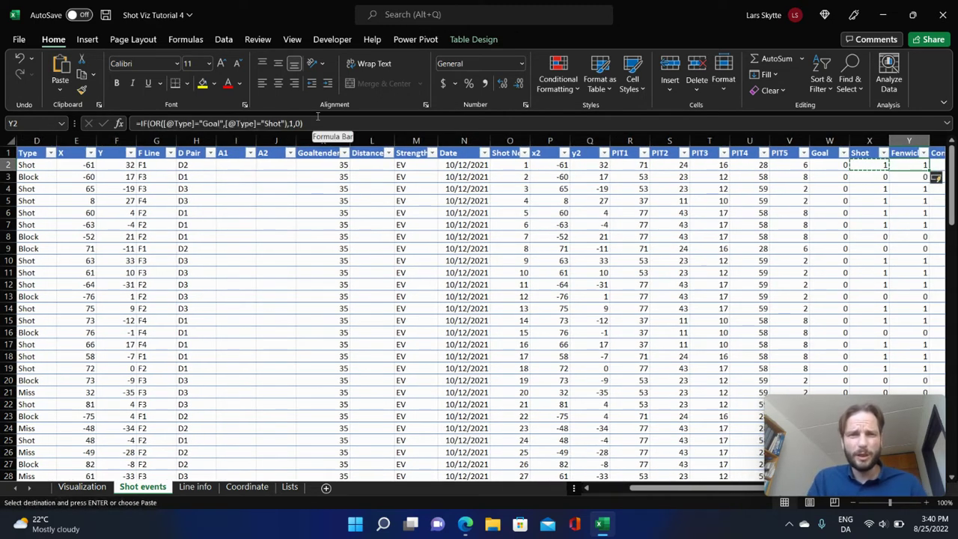
click(287, 123)
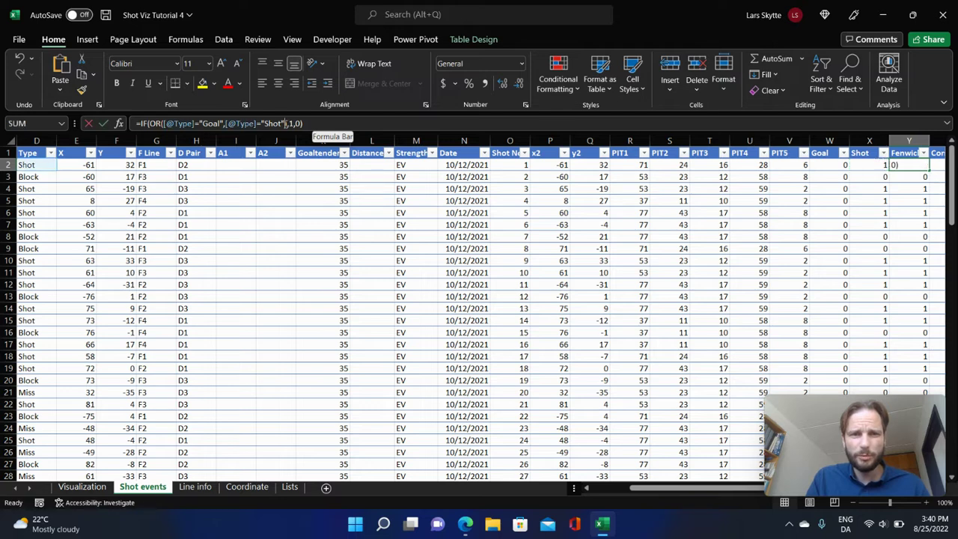
text(,)
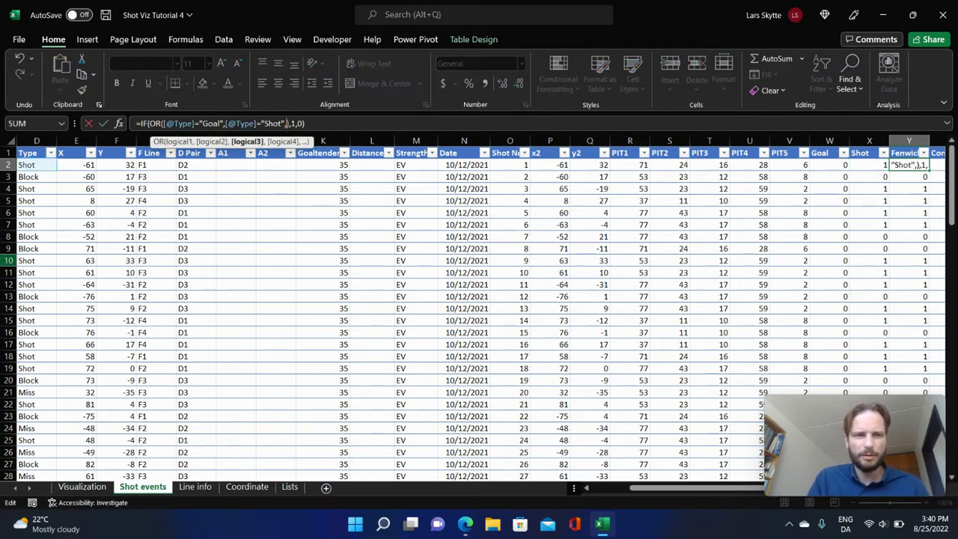
click(44, 167)
text(="M)
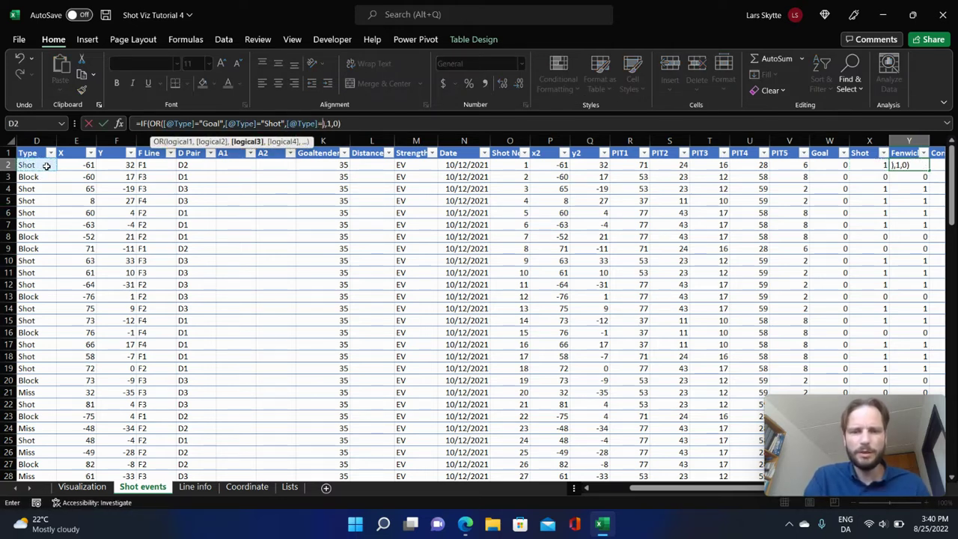
text(iss")
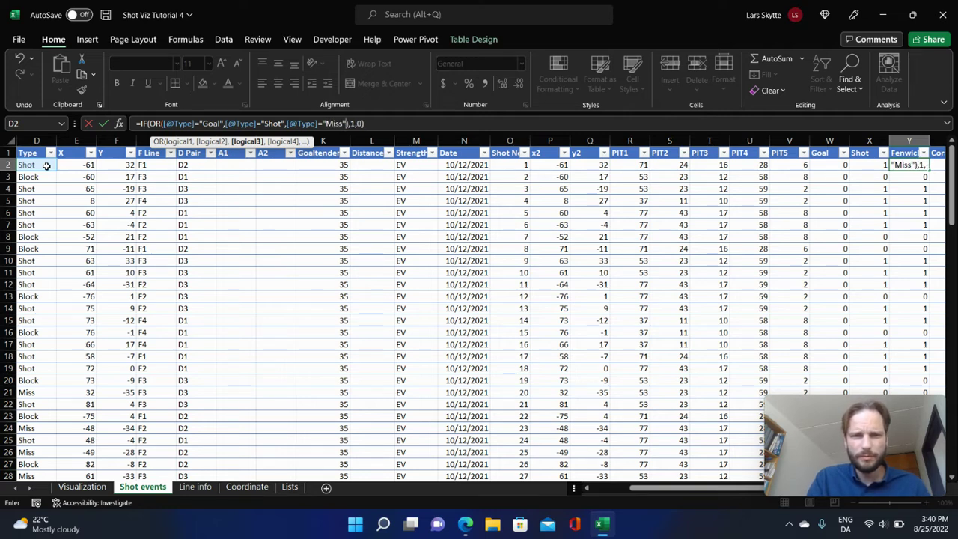
key(ctrl+Return)
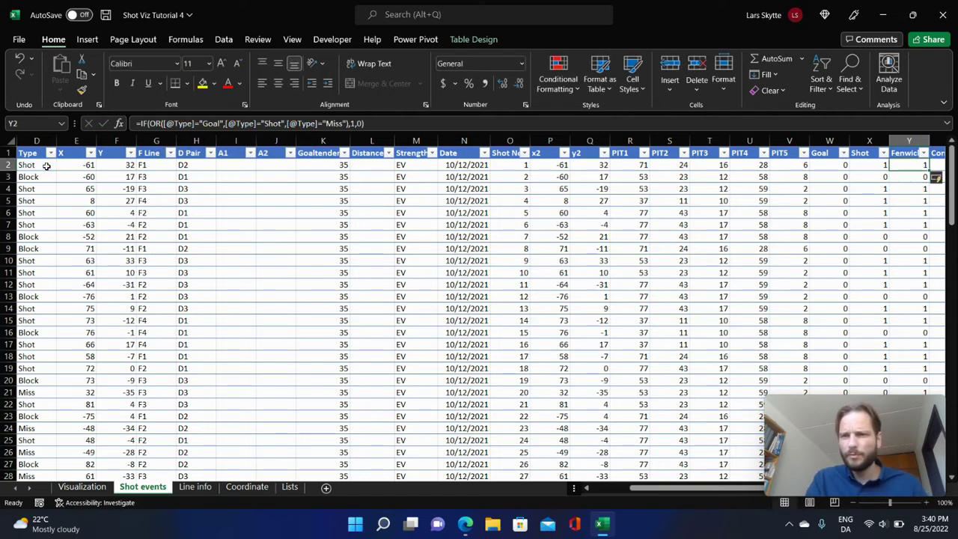
key(ctrl+c)
key(Right)
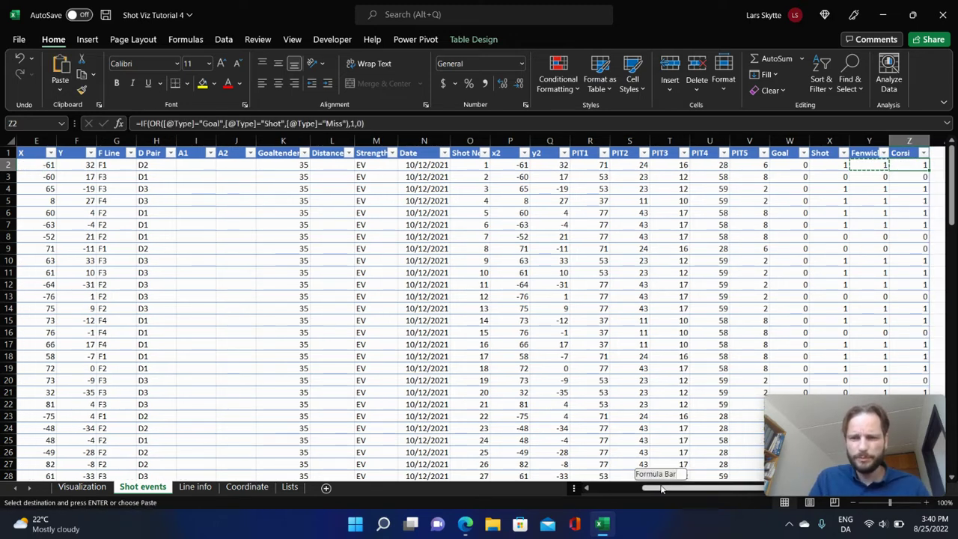
drag(662, 488, 622, 490)
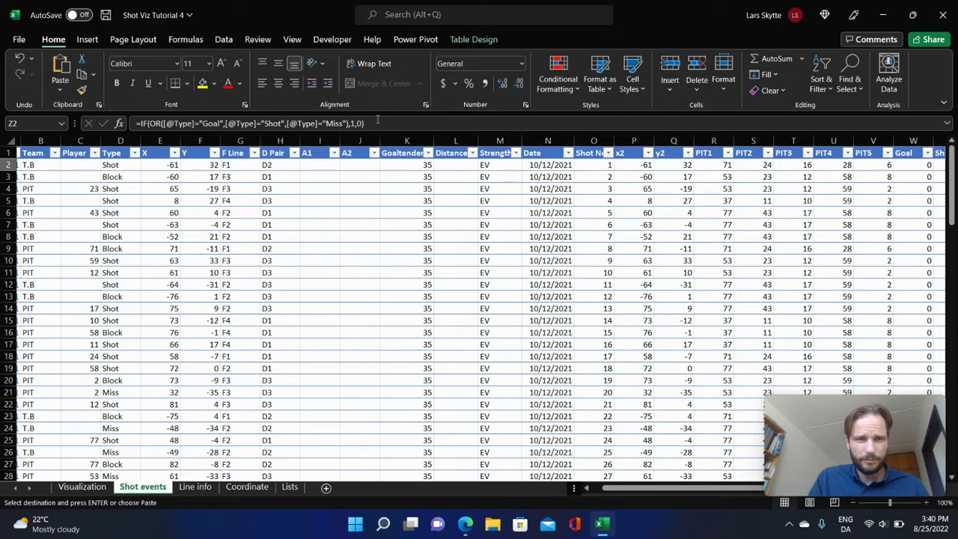
click(345, 124)
text(,)
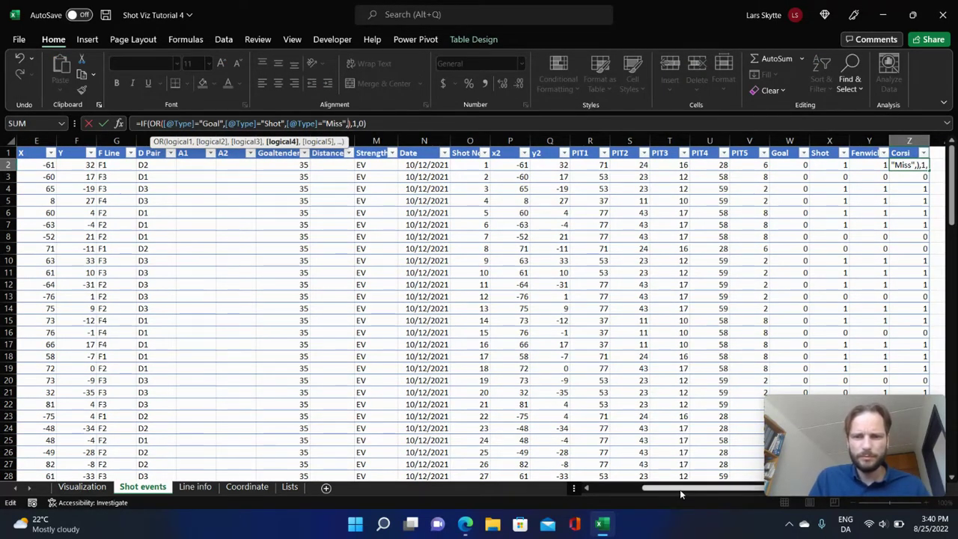
drag(718, 488, 628, 477)
click(146, 166)
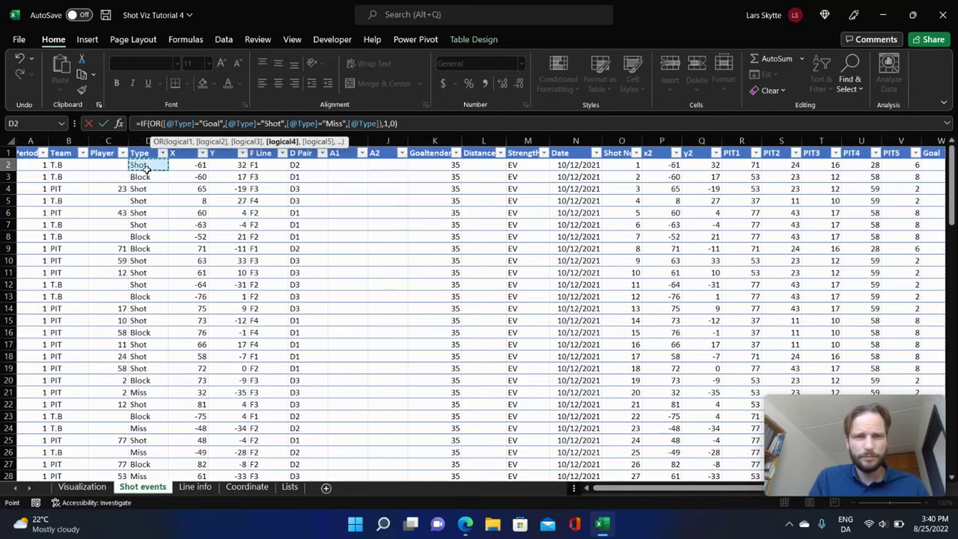
text(="Block")
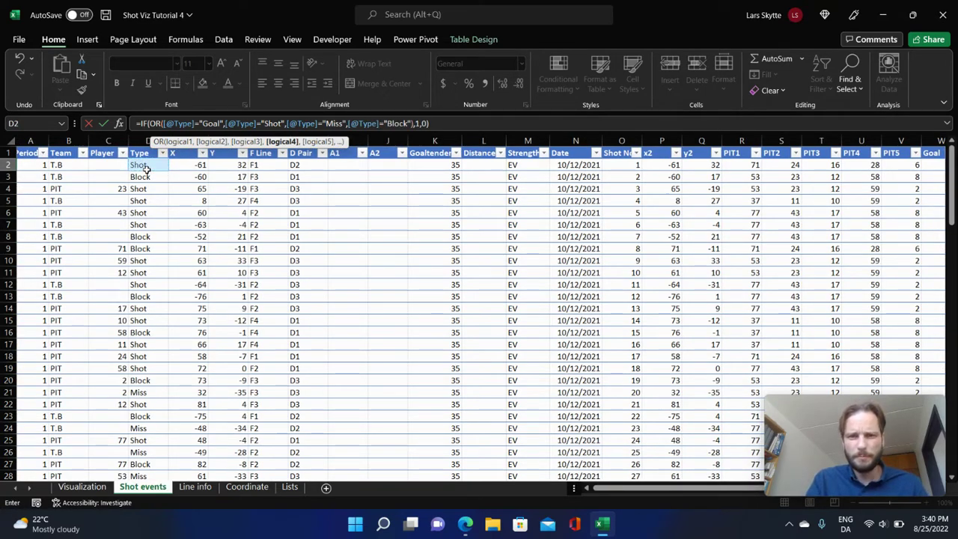
key(Return)
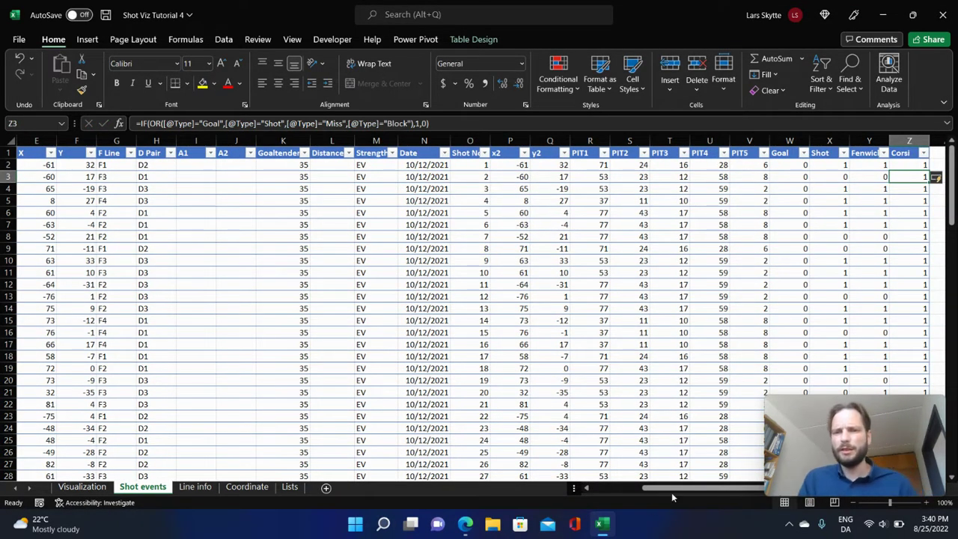
Review the filled indicator columns across the shot events table and add a column headed Condition in AA1.
drag(671, 492, 683, 492)
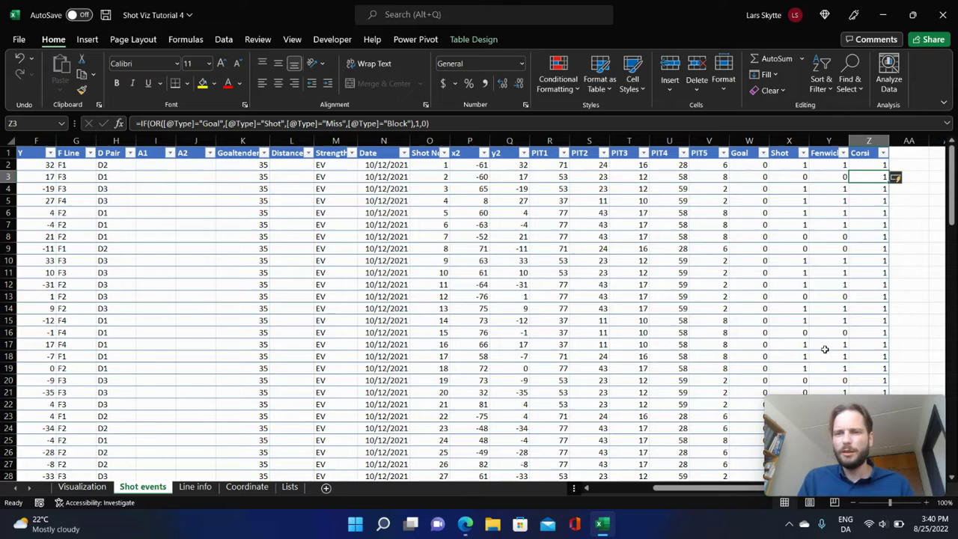
click(861, 193)
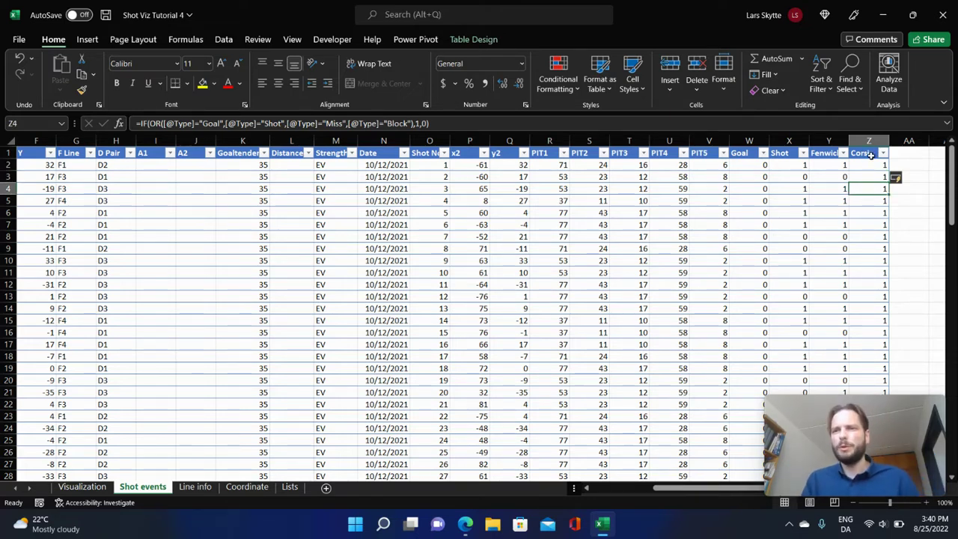
drag(738, 490, 561, 464)
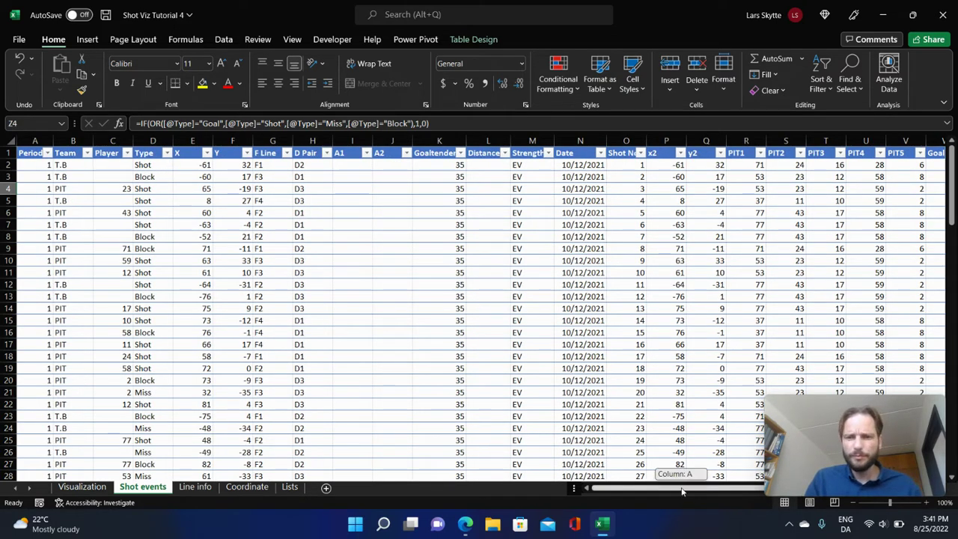
scroll(677, 497, right, 3)
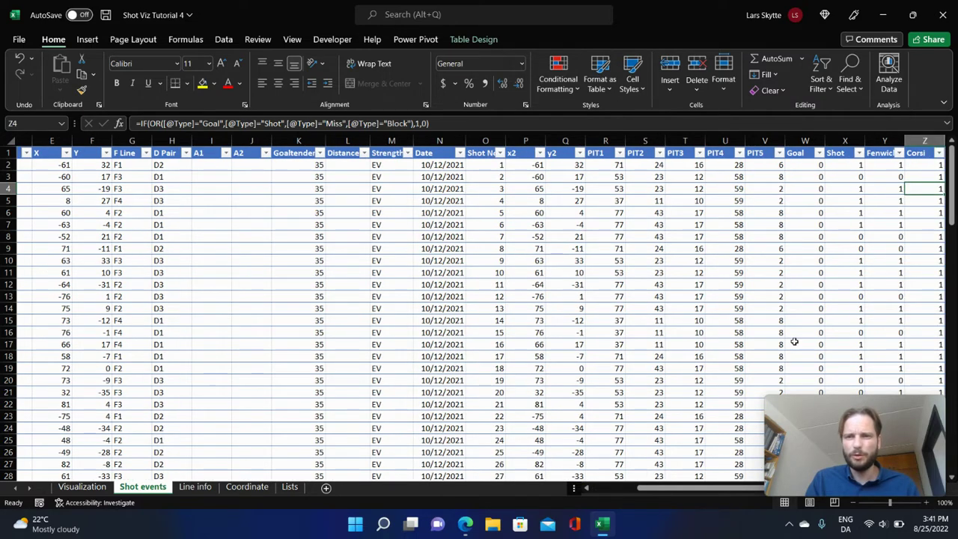
key(Right)
key(Right)
key(Right)
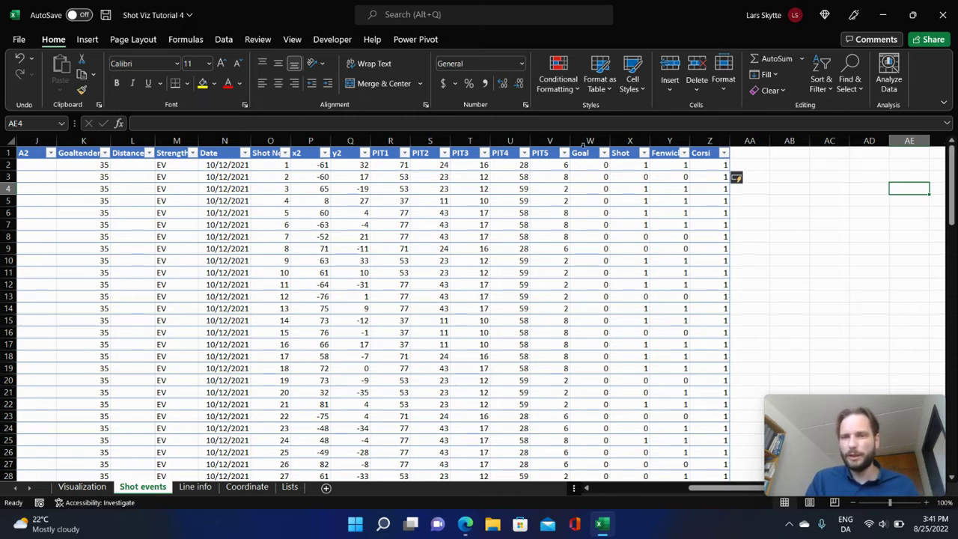
click(756, 151)
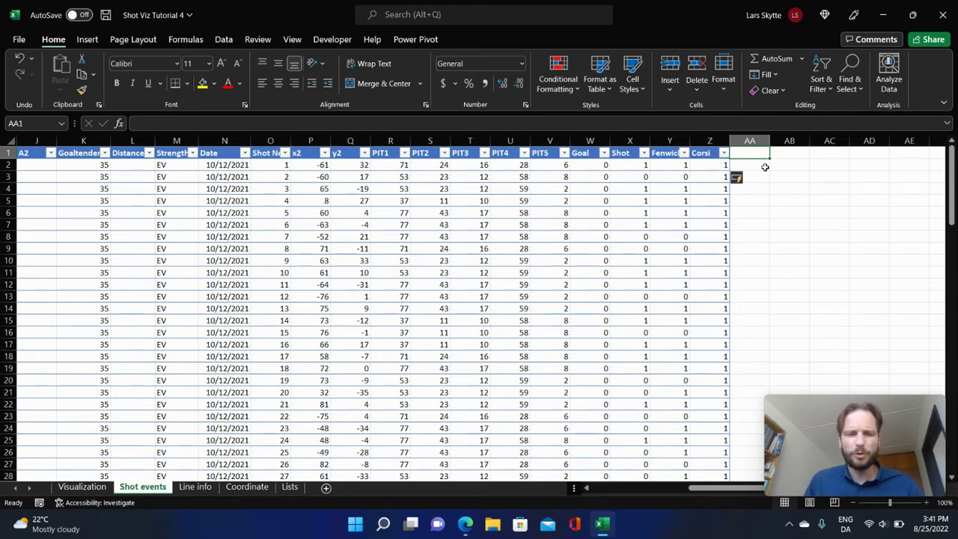
text(Condition)
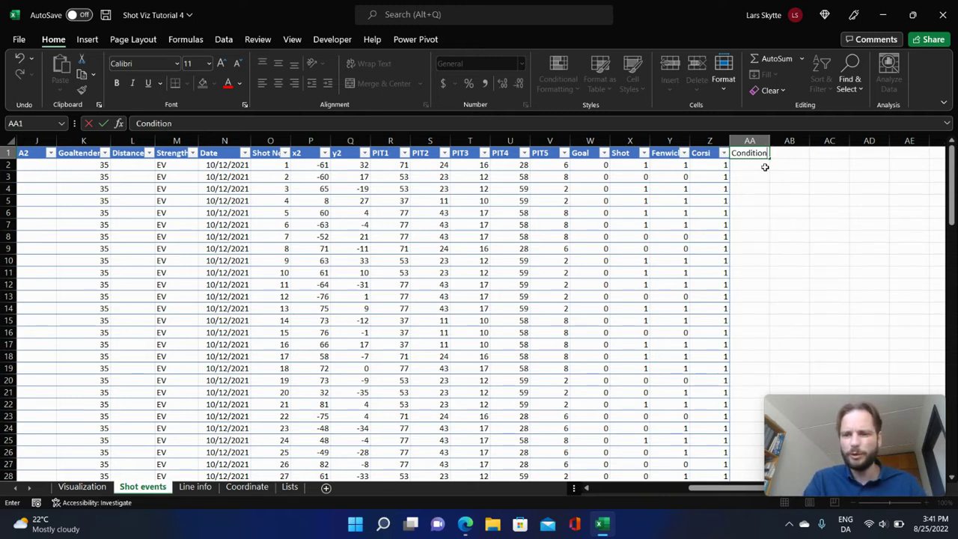
key(Return)
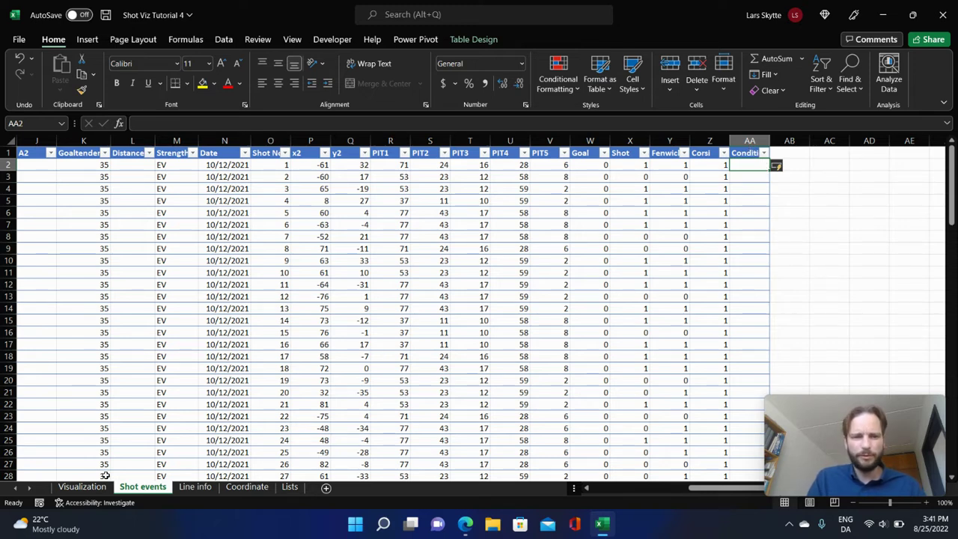
Check the Date, Period, Event type and Strength selections on the Visualization sheet, and add an Individual column in AB1 of Shot events.
click(61, 491)
drag(340, 254, 630, 250)
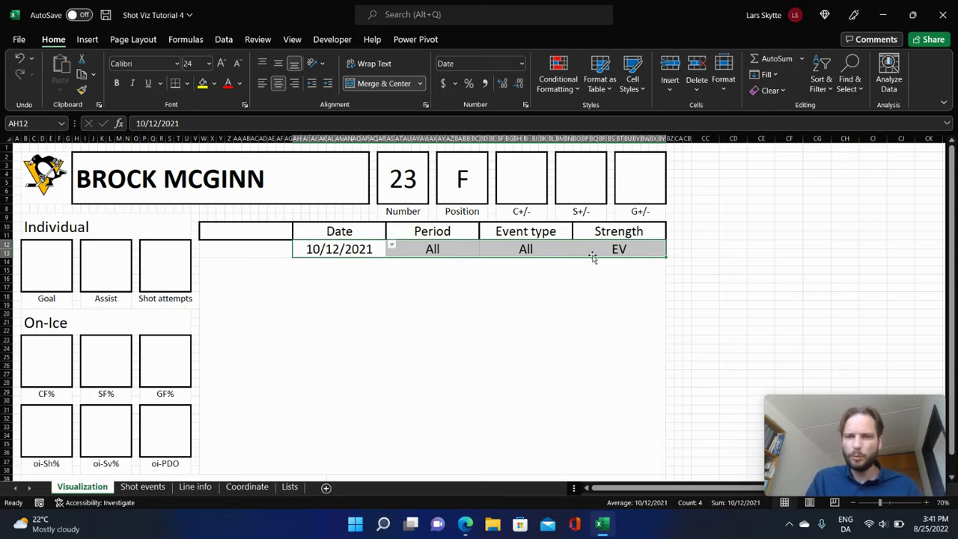
click(143, 488)
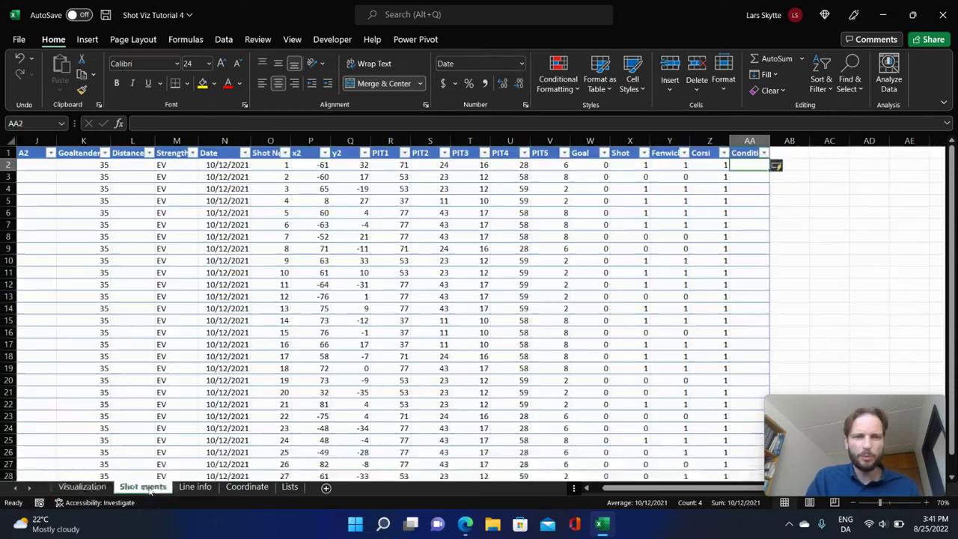
click(777, 153)
text(I)
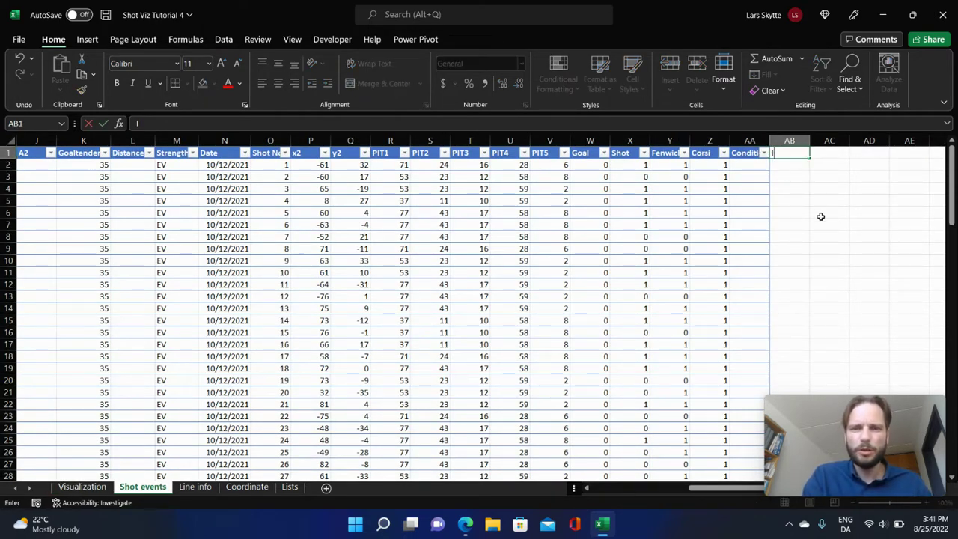
text(ndivi)
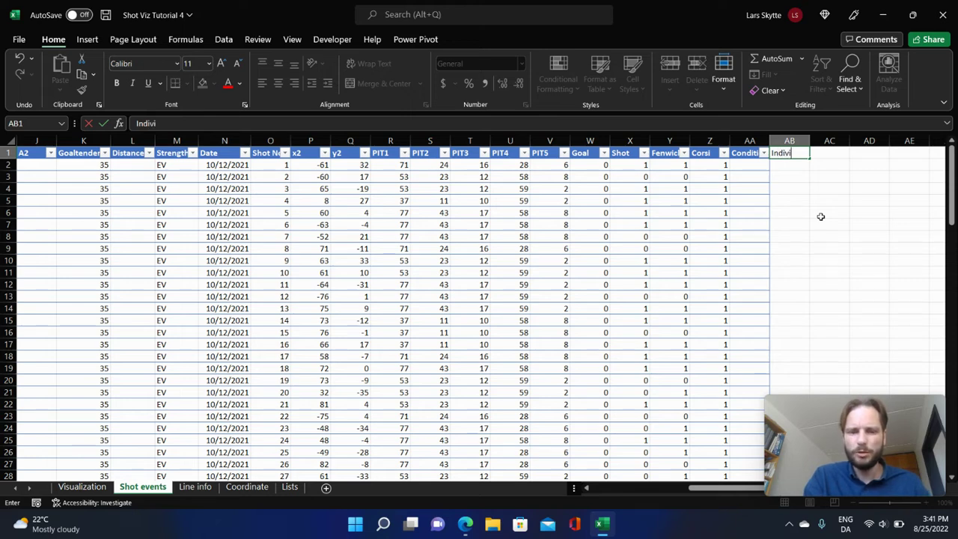
text(dual)
key(Return)
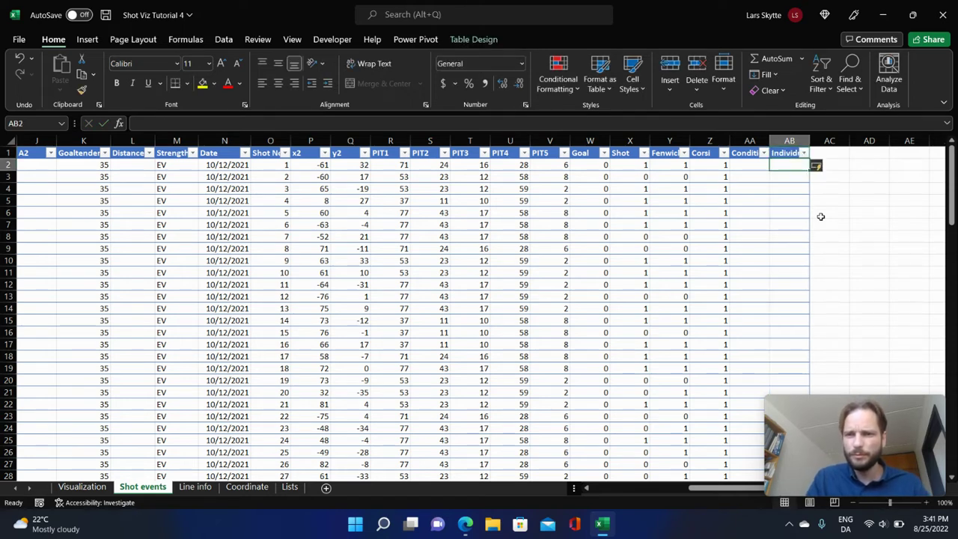
Check the selected player on the Visualization sheet and add an On-Ice column in AC1 of Shot events.
click(788, 144)
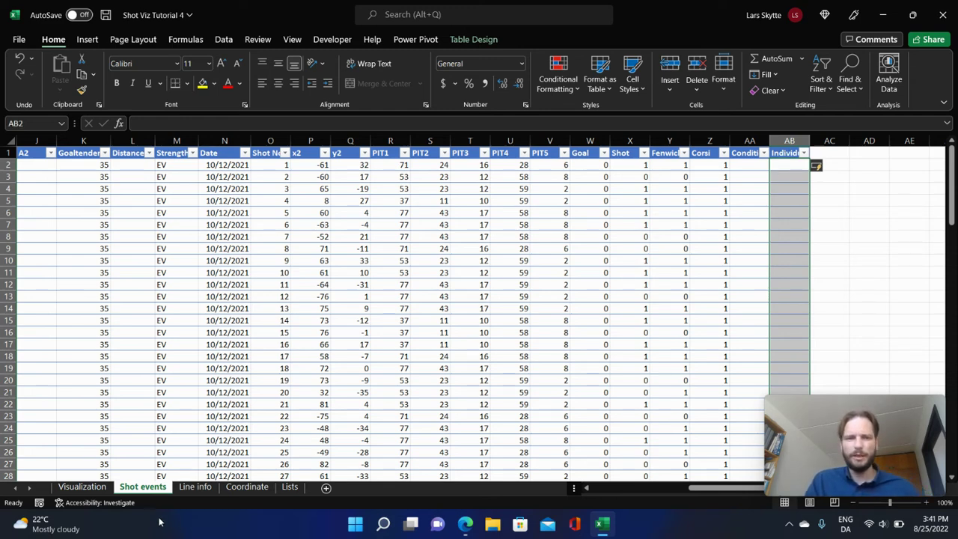
click(83, 486)
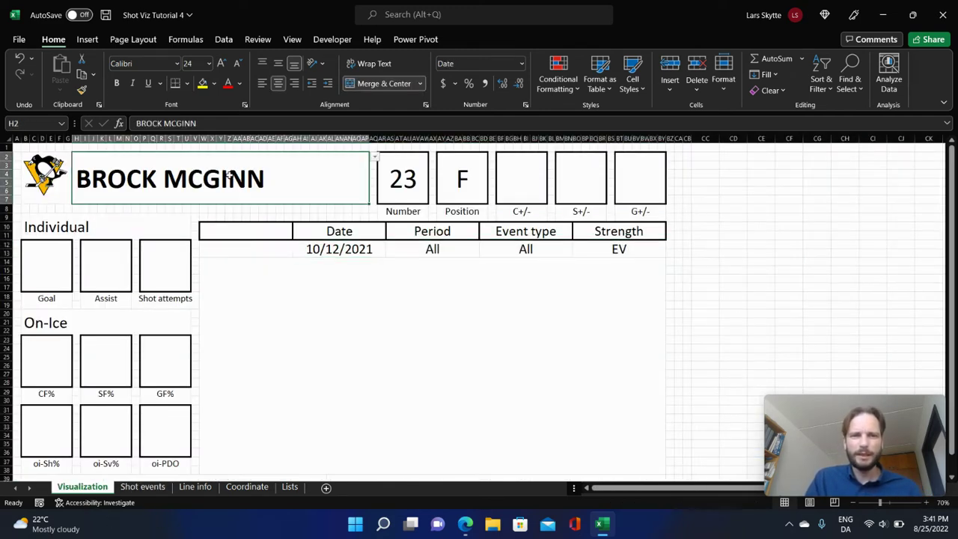
click(142, 487)
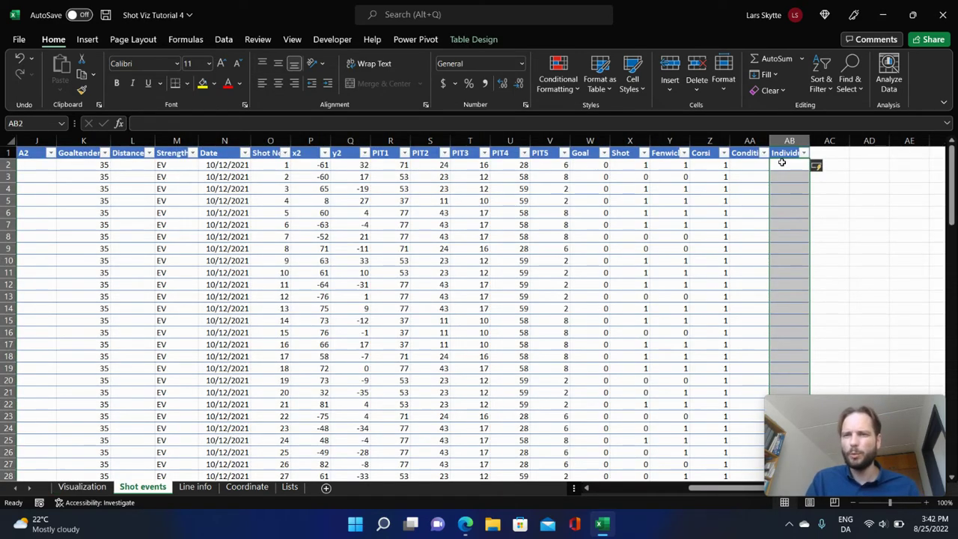
click(834, 154)
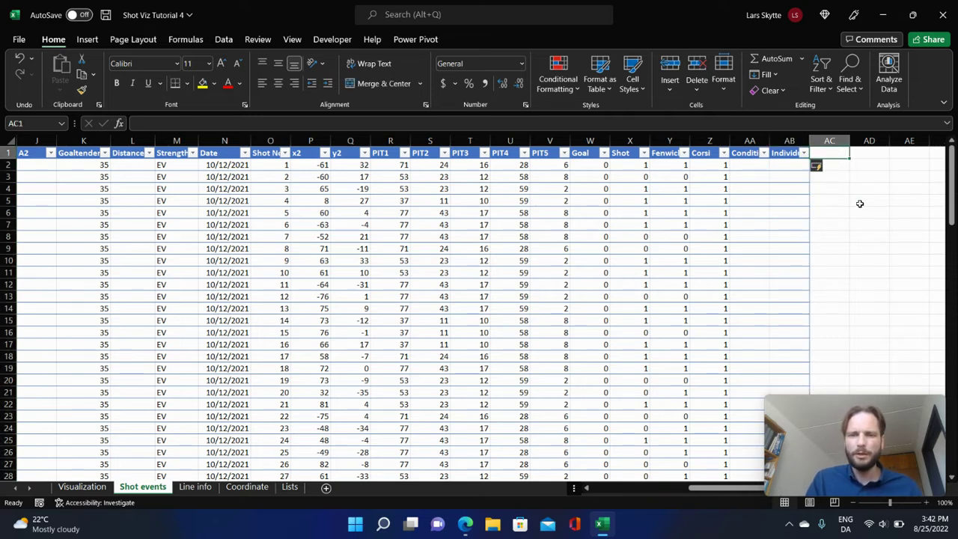
text(On)
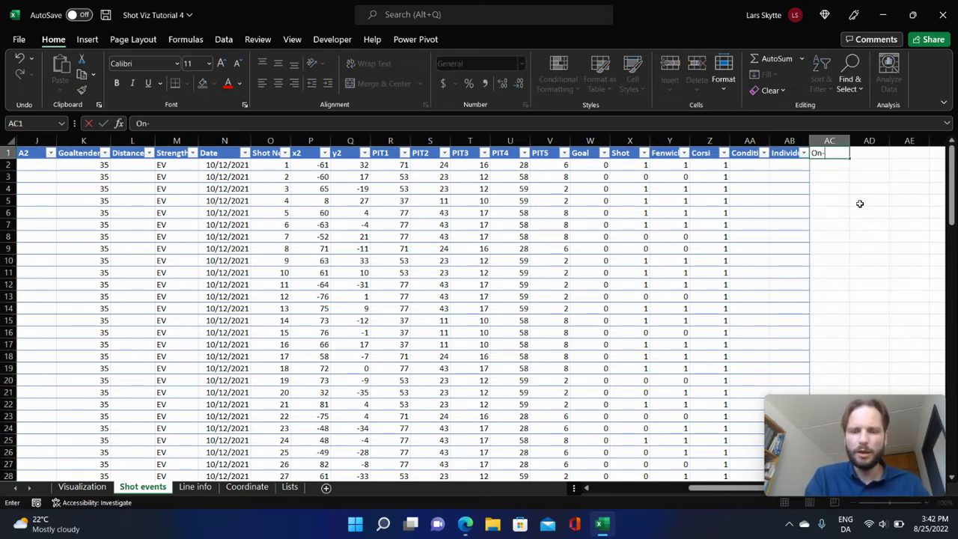
text(-Ice)
key(Return)
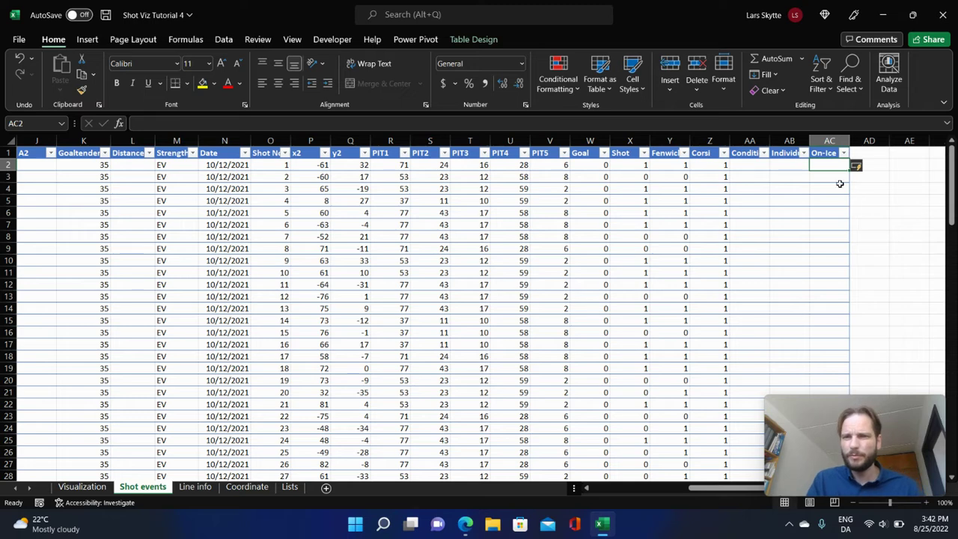
Check the filter selections on the Visualization sheet and start an IF formula with a nested OR in Condition cell AA2 of Shot events.
click(82, 487)
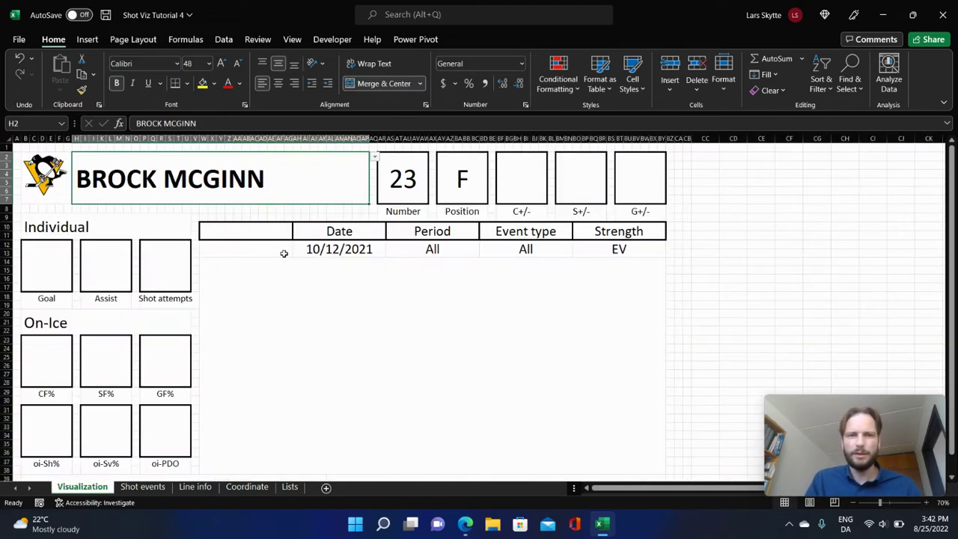
click(142, 486)
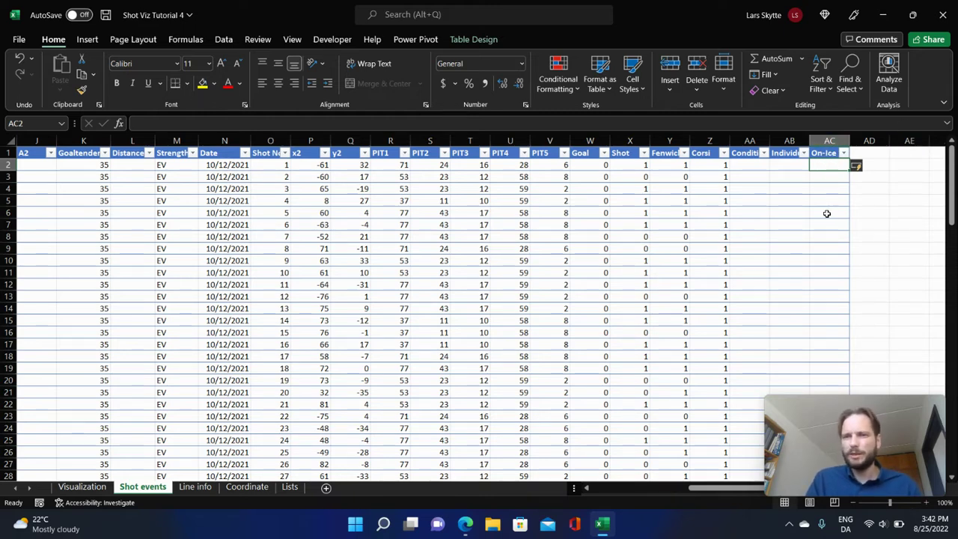
click(750, 170)
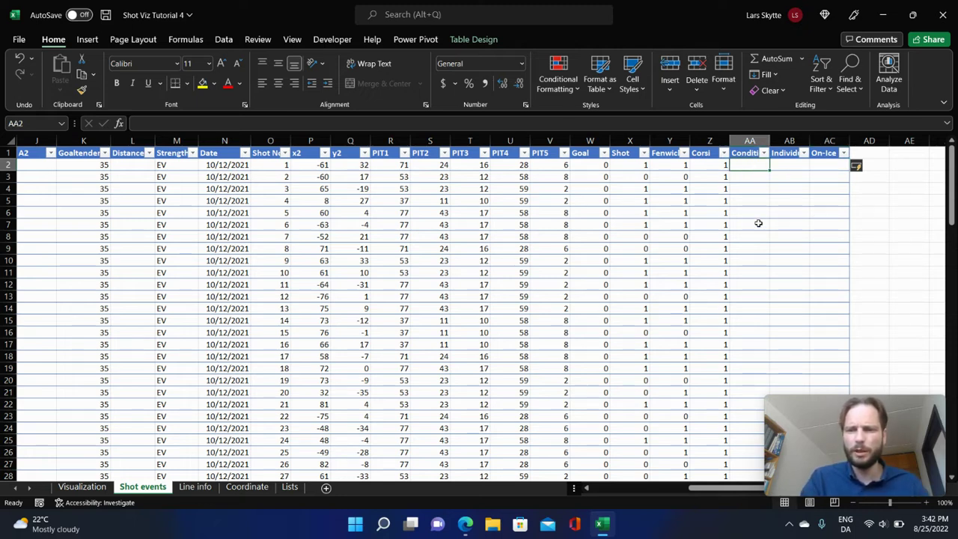
text(=)
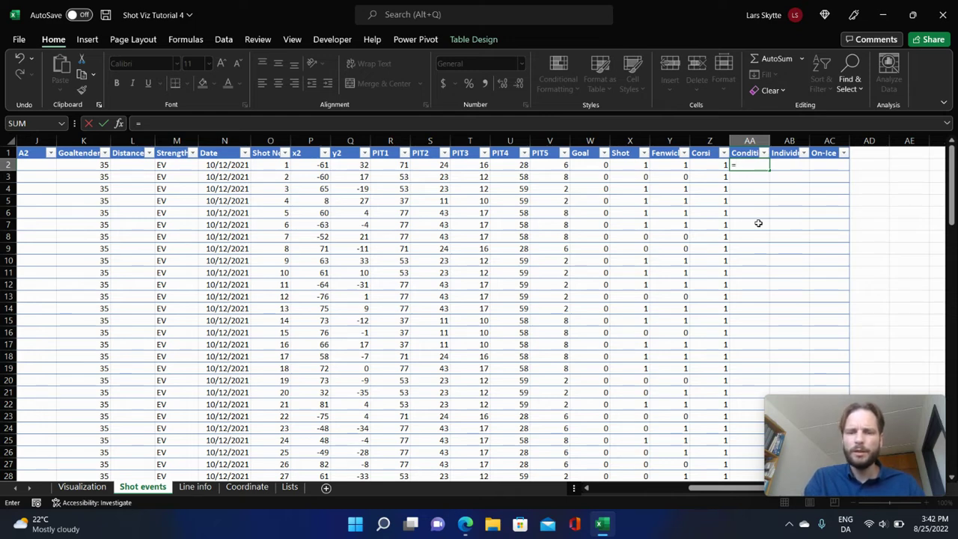
text(if(of()
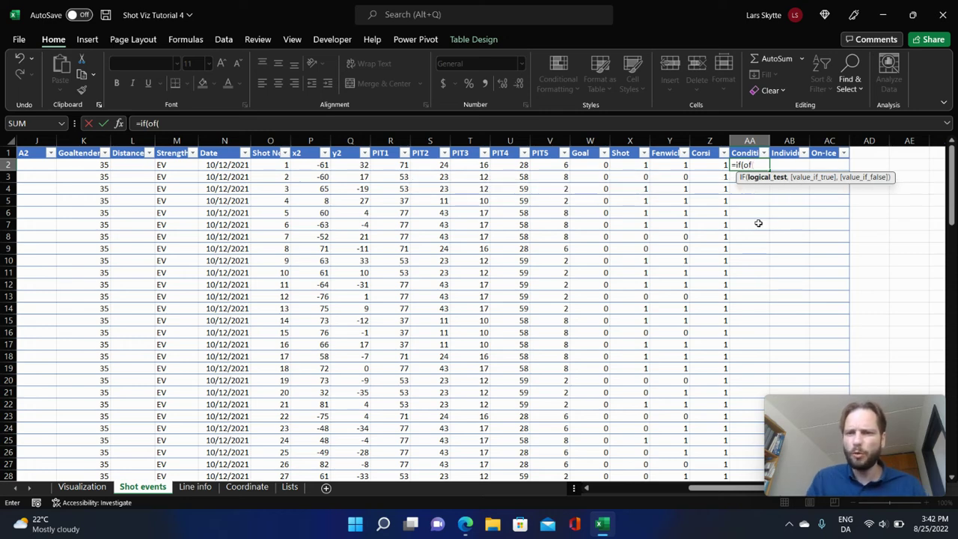
key(BackSpace)
key(BackSpace)
text(r()
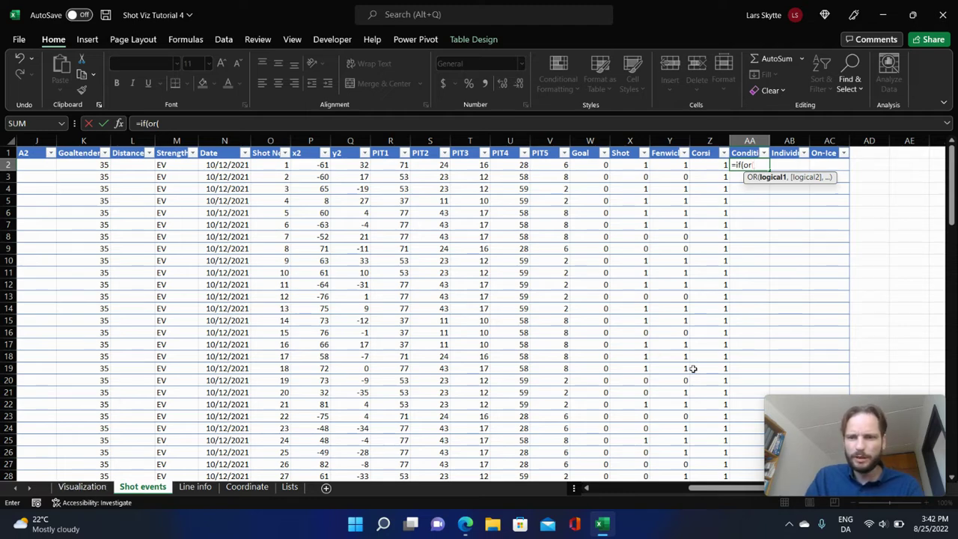
drag(711, 489, 631, 512)
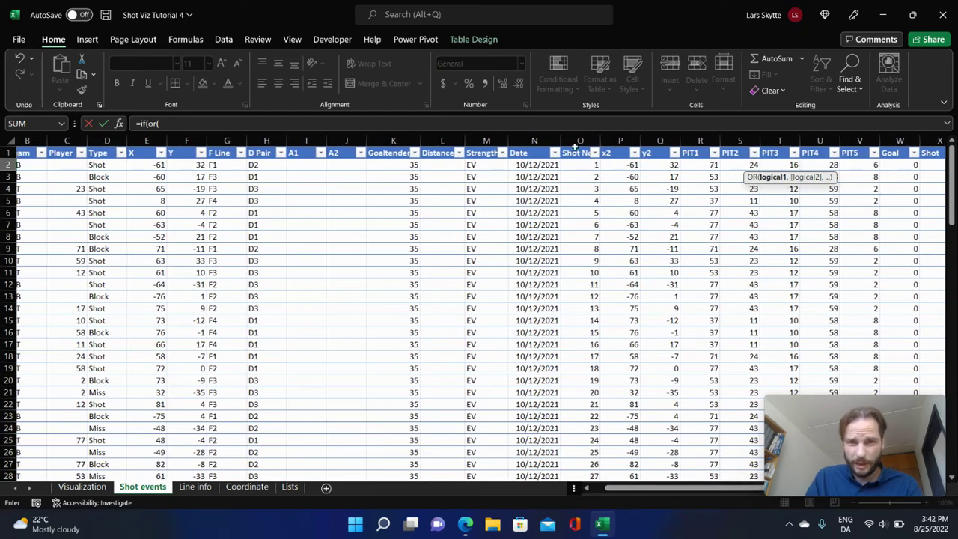
click(524, 166)
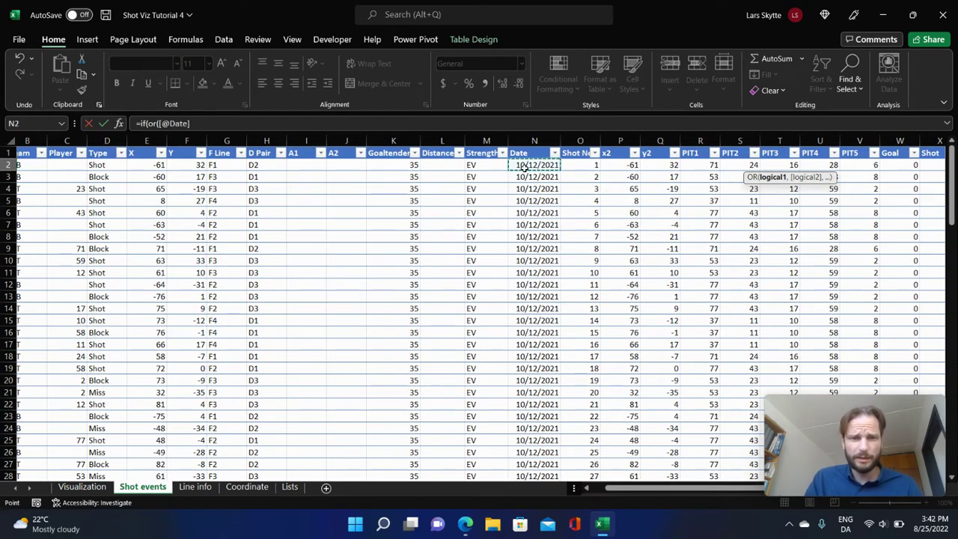
text(=)
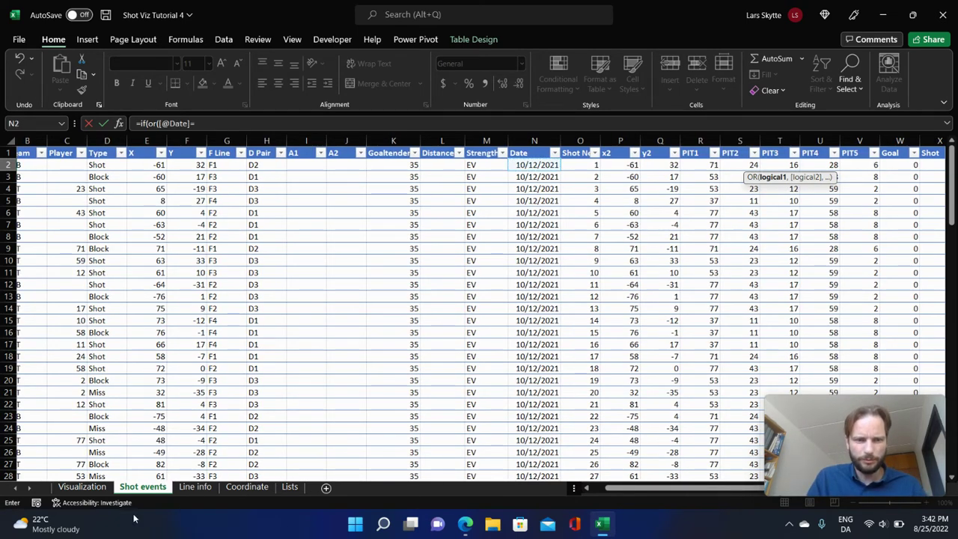
click(82, 487)
click(353, 247)
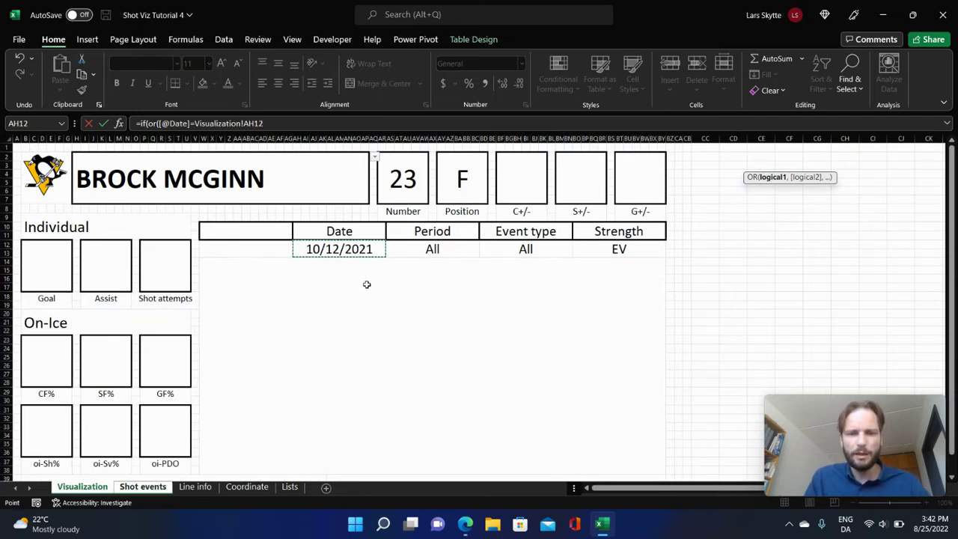
key(F4)
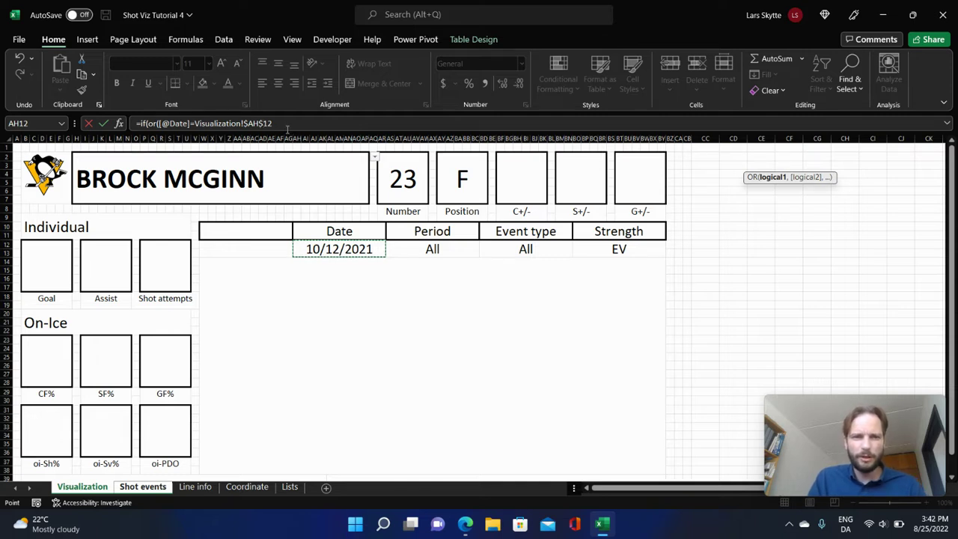
click(288, 125)
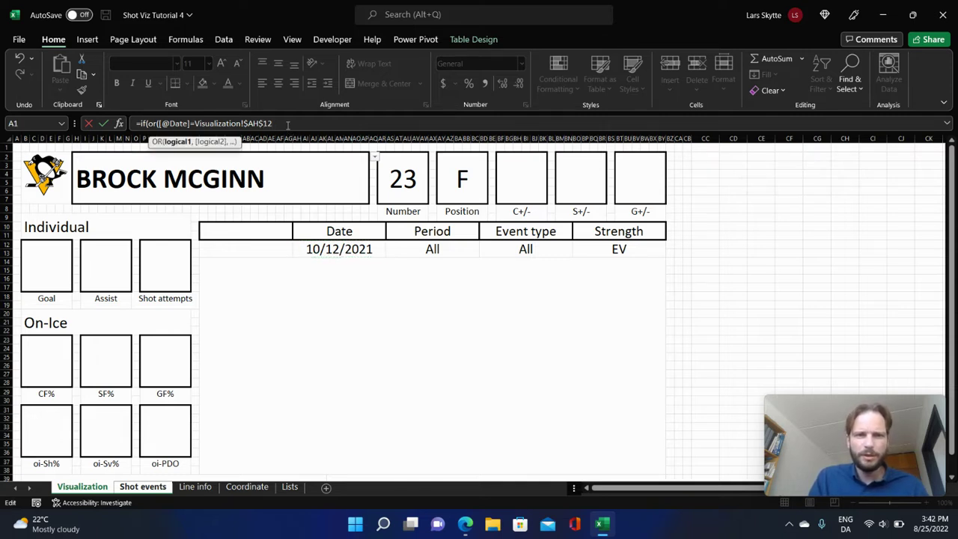
Add Visualization!$AH$12="All" as the second OR test and complete the date IF with 1 if true and 0 if false.
text(,)
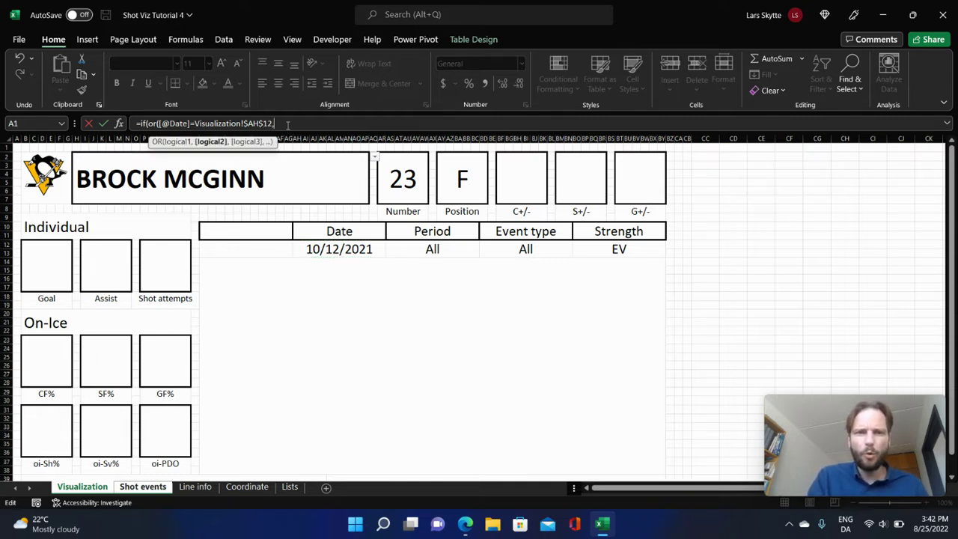
click(337, 253)
key(F4)
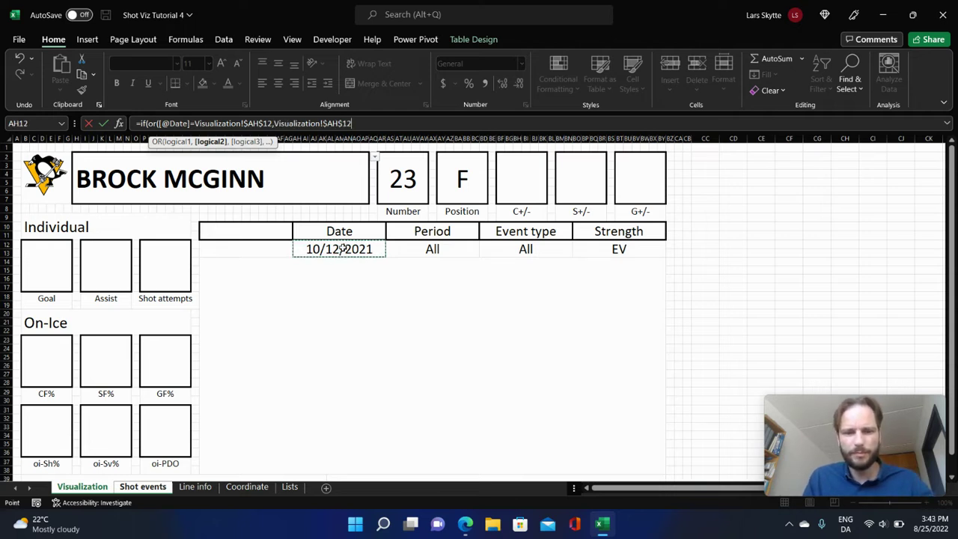
text(="All)
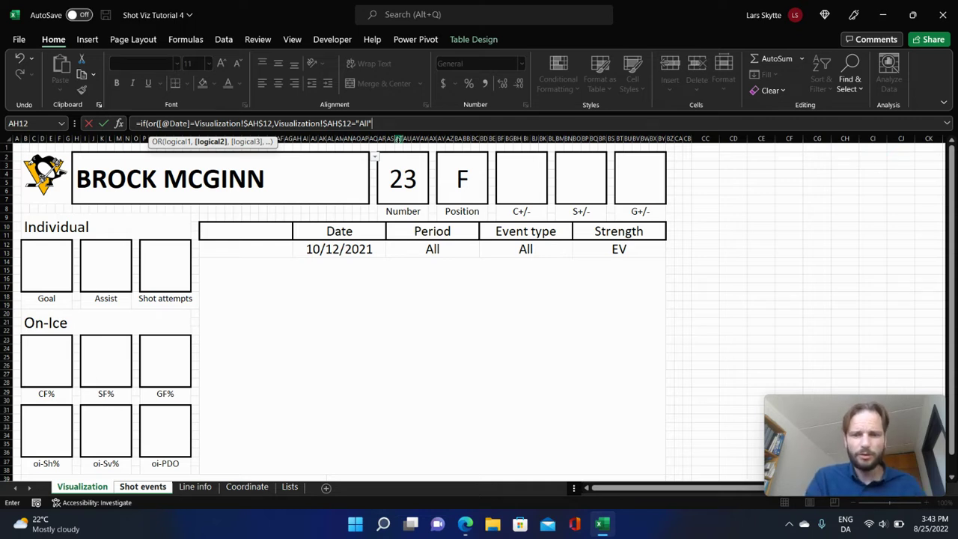
text(),)
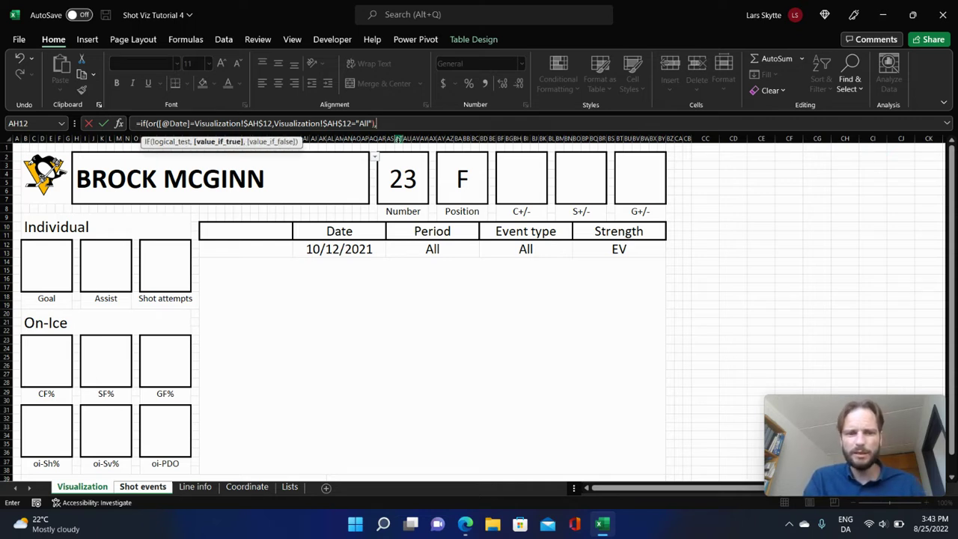
text(1,)
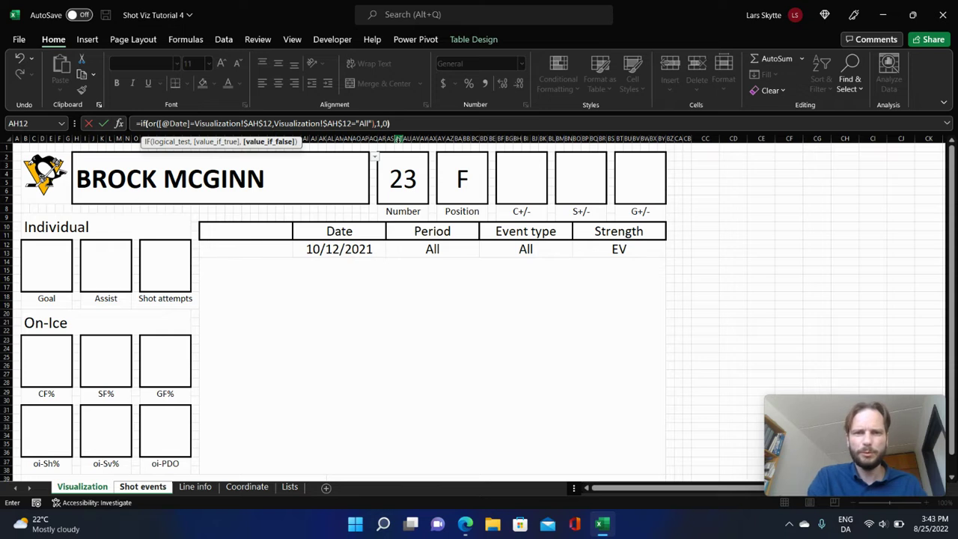
text(0))
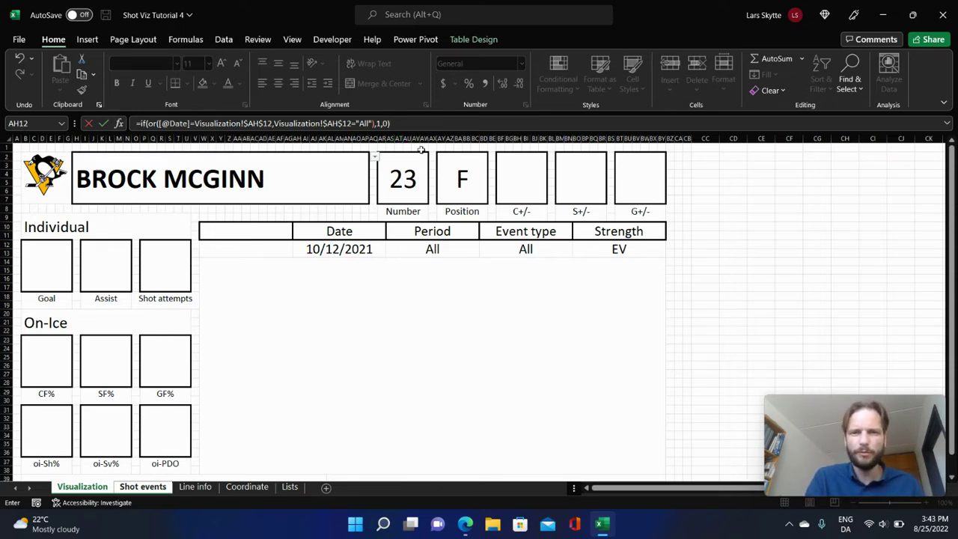
Multiply the date condition by a second IF(OR( whose first test is Visualization!$AS$12="All" for the period.
text(*if(or()
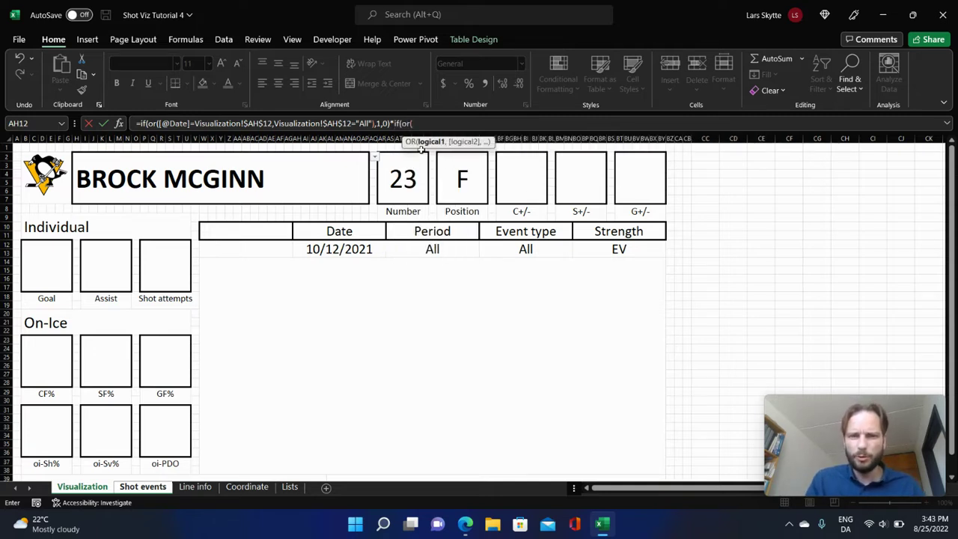
click(442, 248)
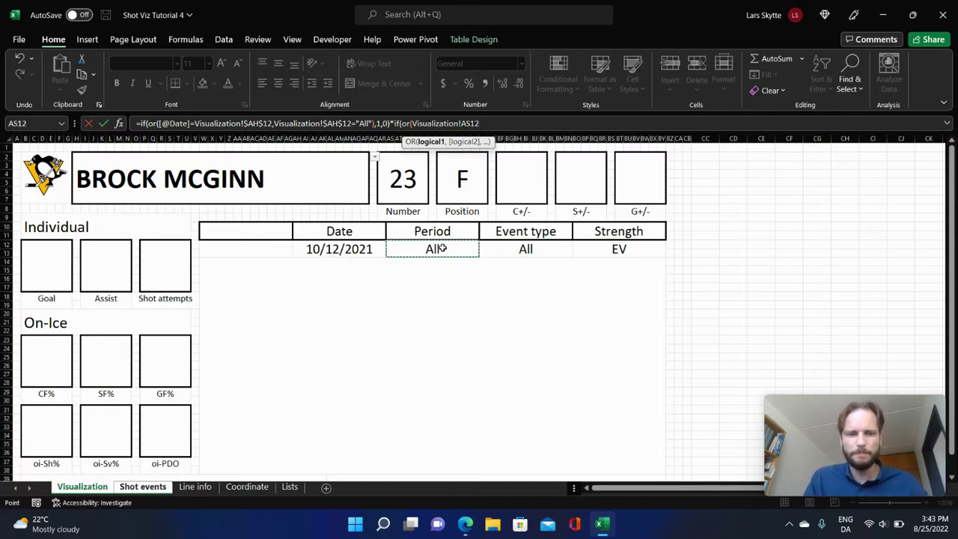
key(F4)
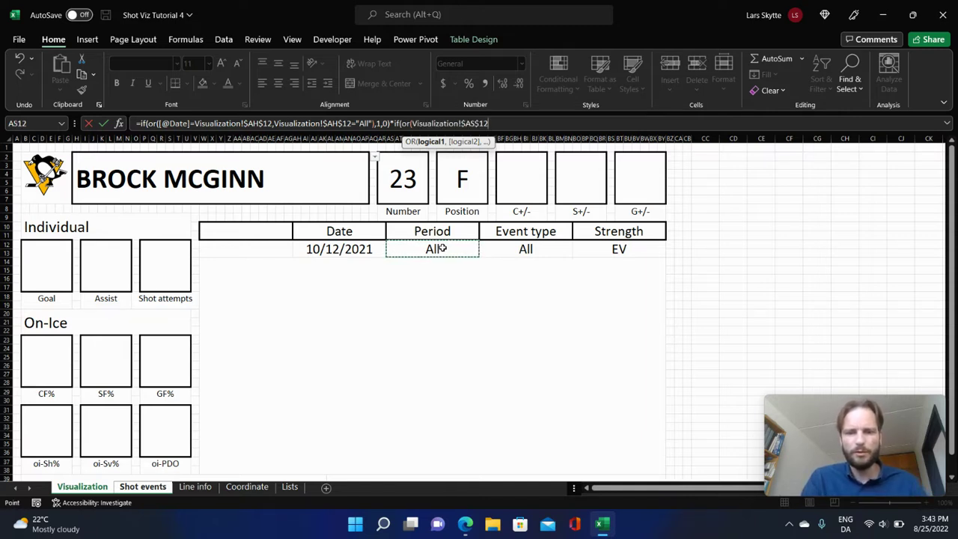
text(="All)
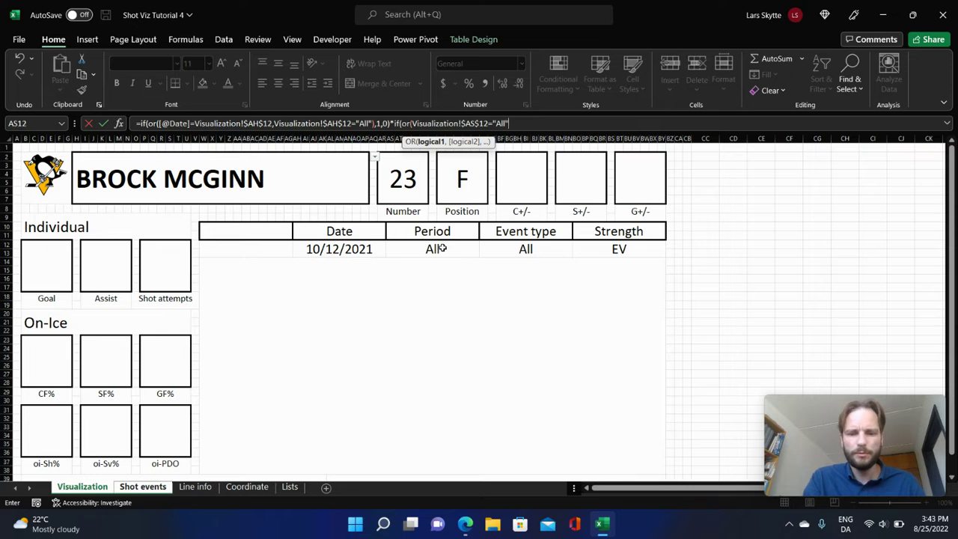
text(",)
click(434, 249)
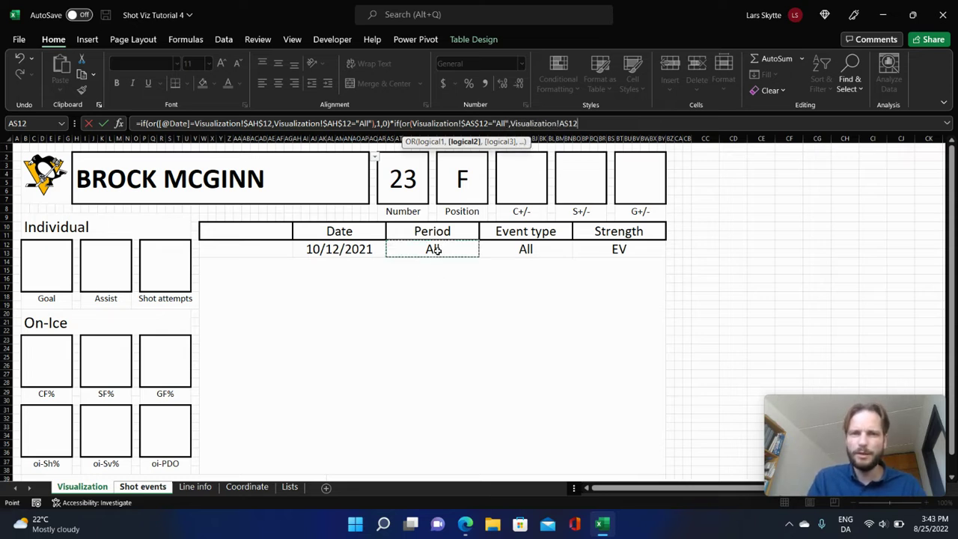
key(F4)
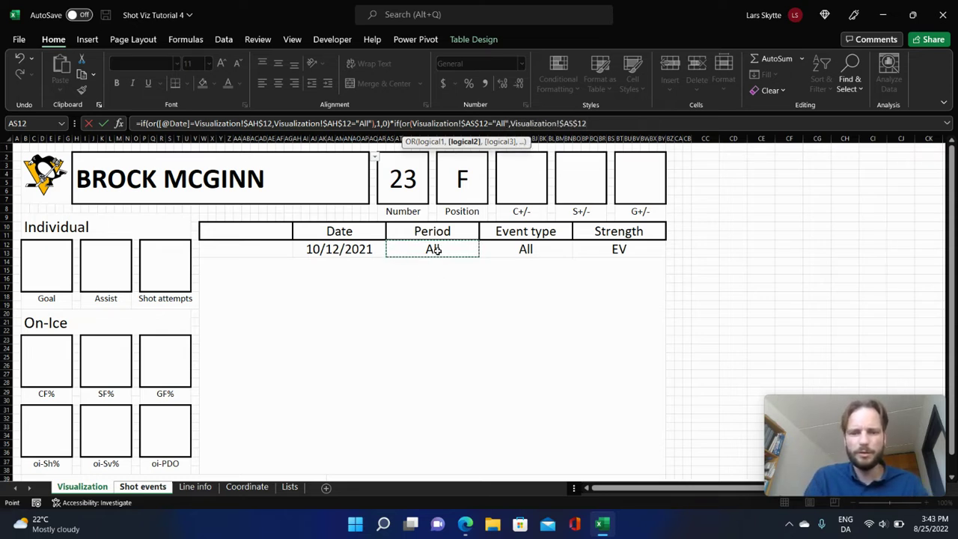
text(=)
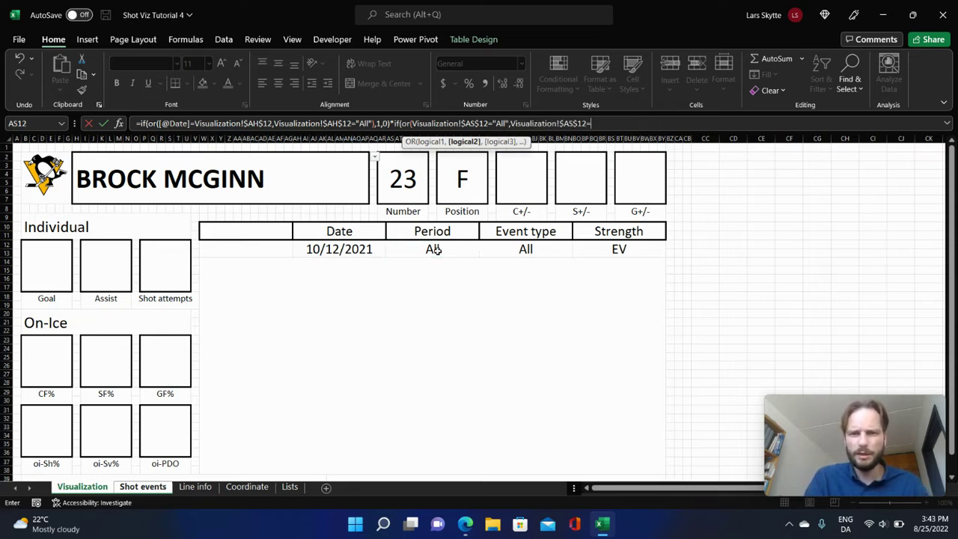
click(154, 488)
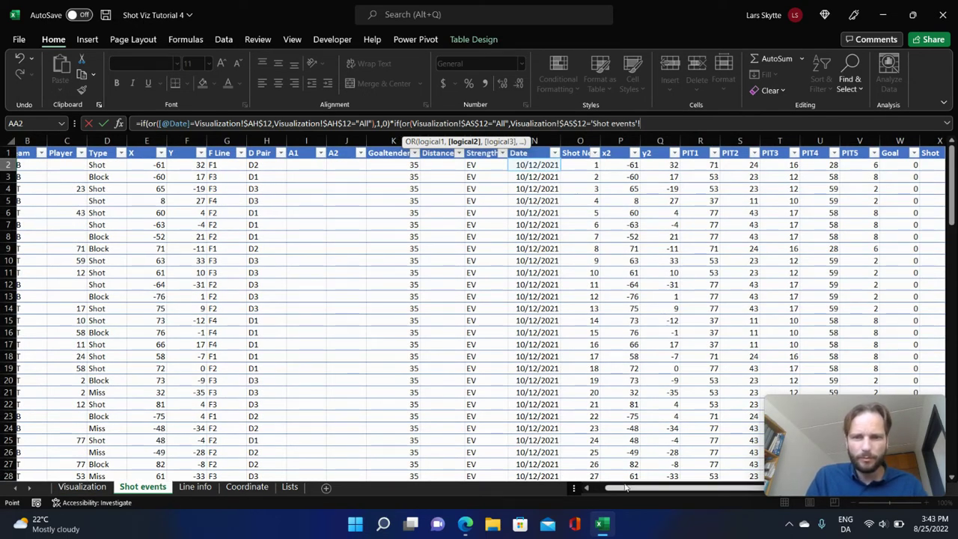
drag(627, 488, 555, 500)
click(37, 165)
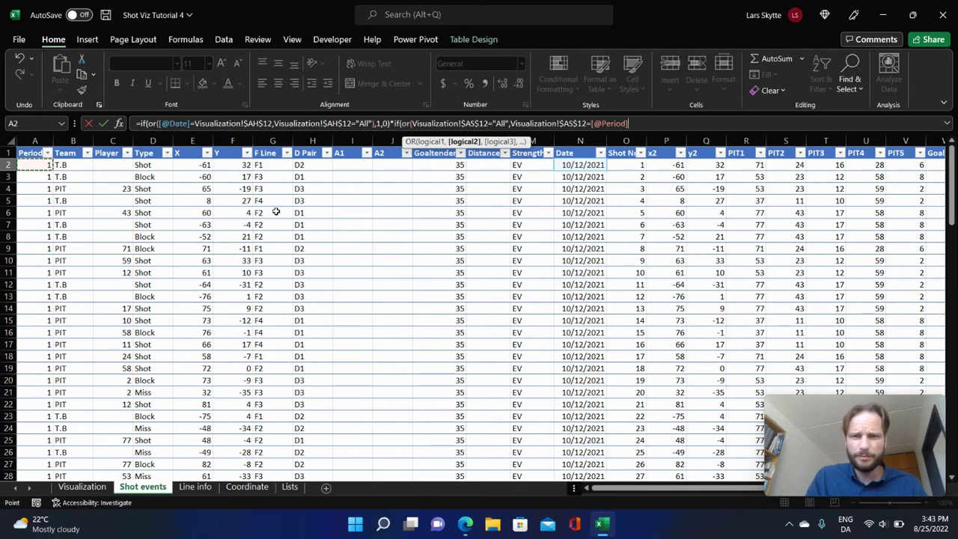
text(),1,)
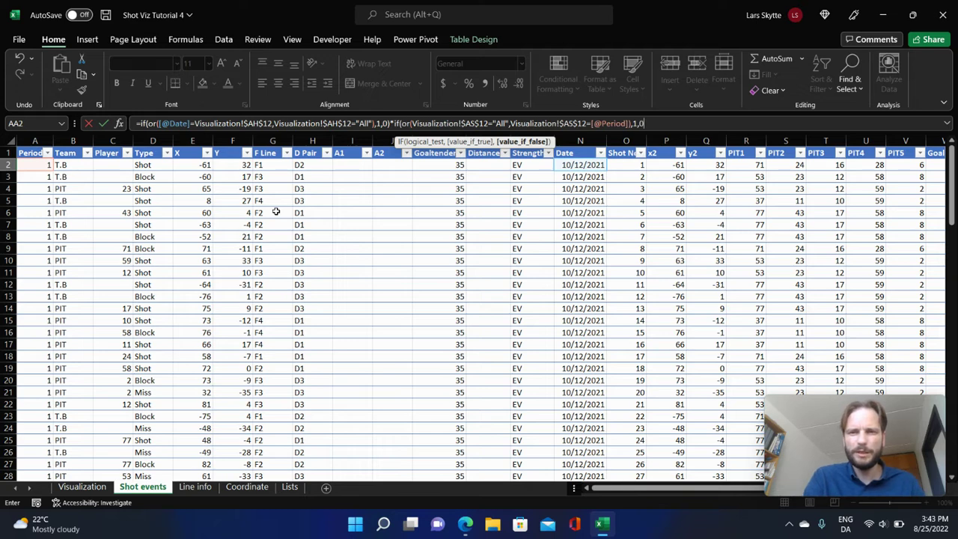
text(0))
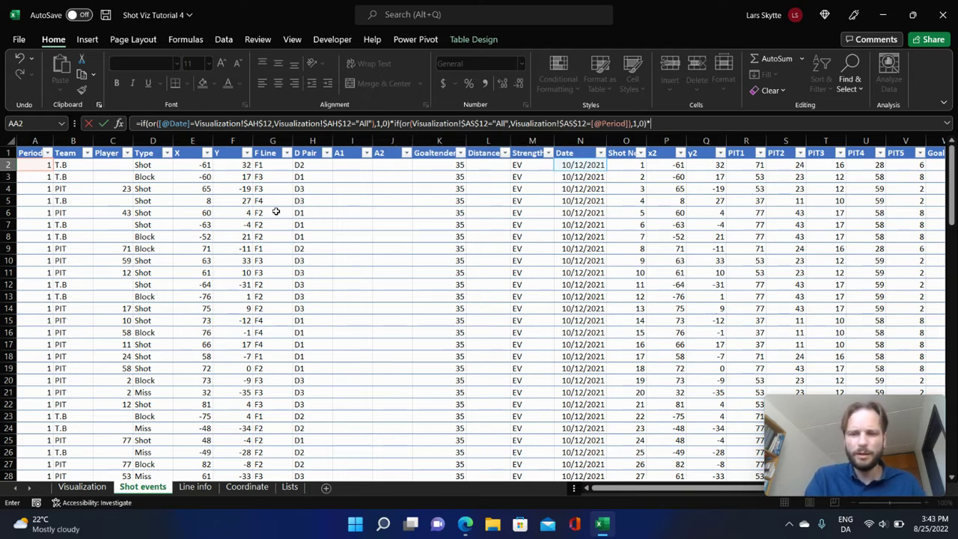
text(*if()
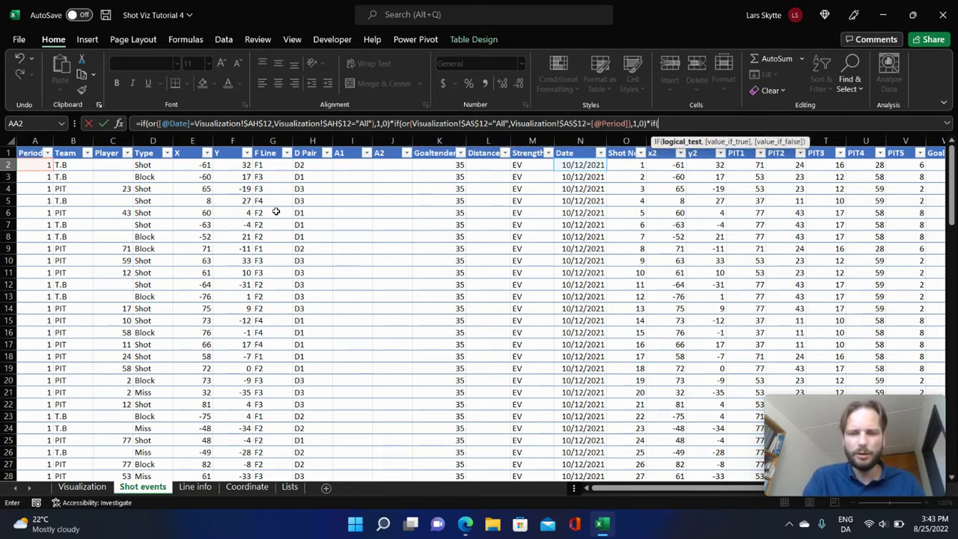
text(or()
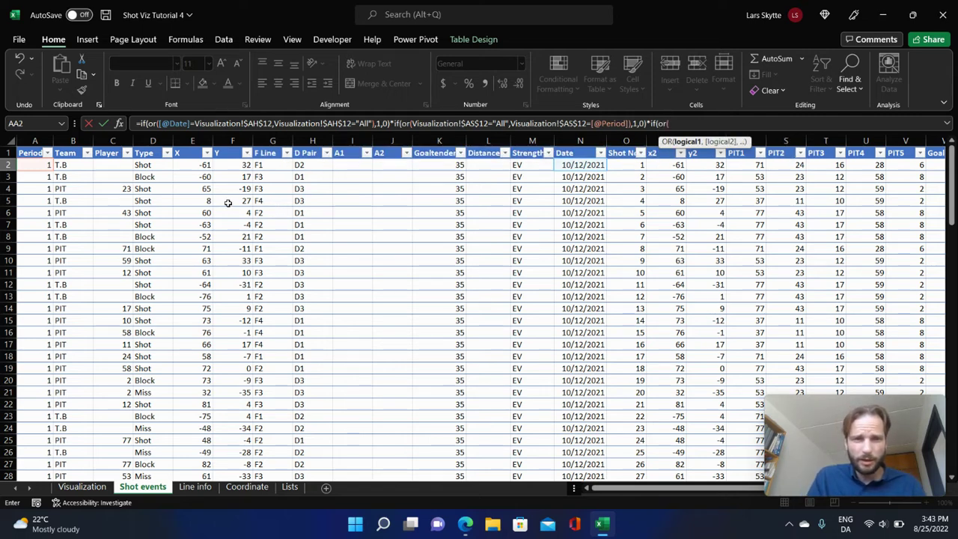
click(149, 167)
text(=)
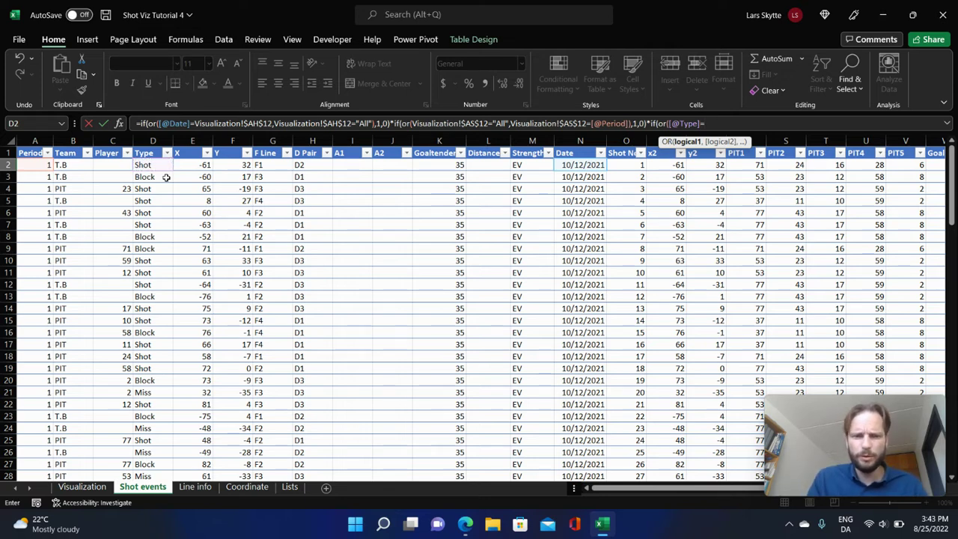
click(94, 488)
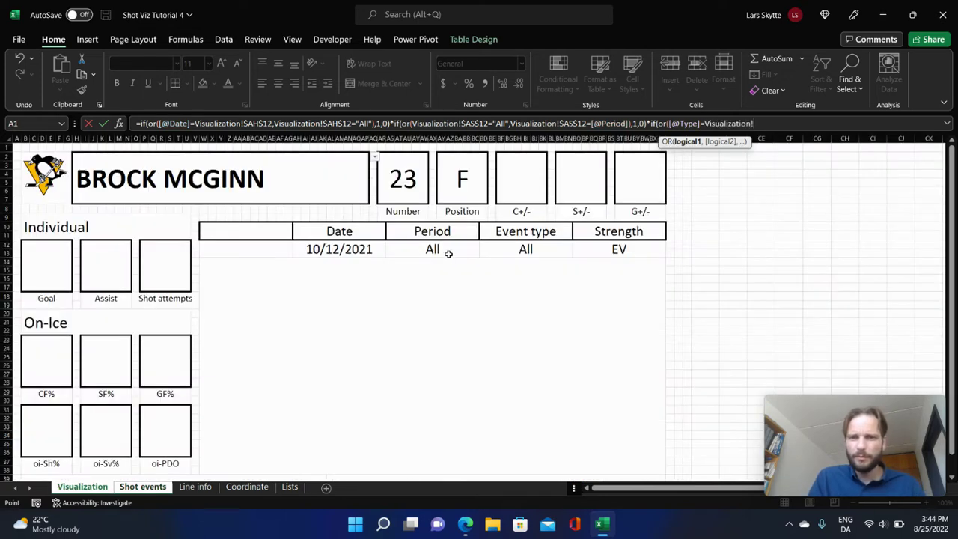
click(523, 248)
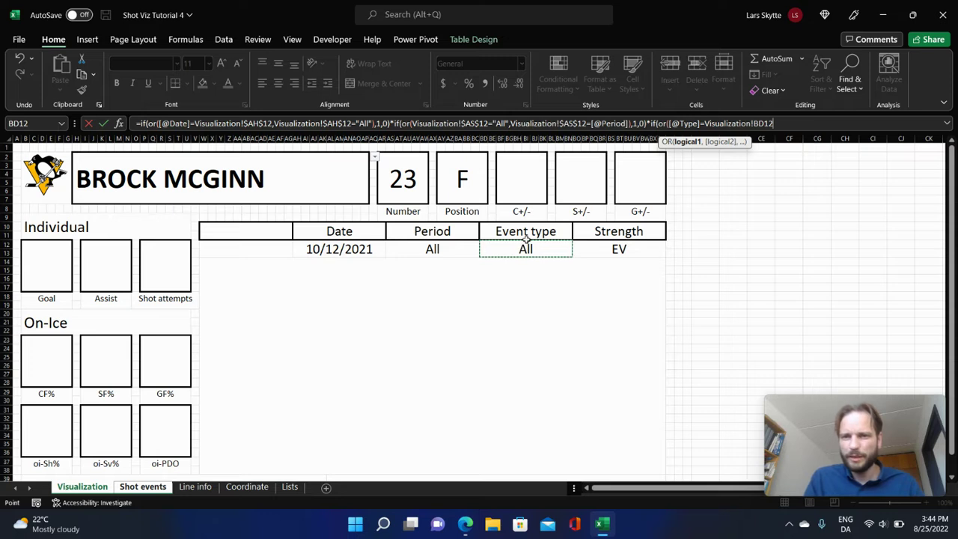
key(F4)
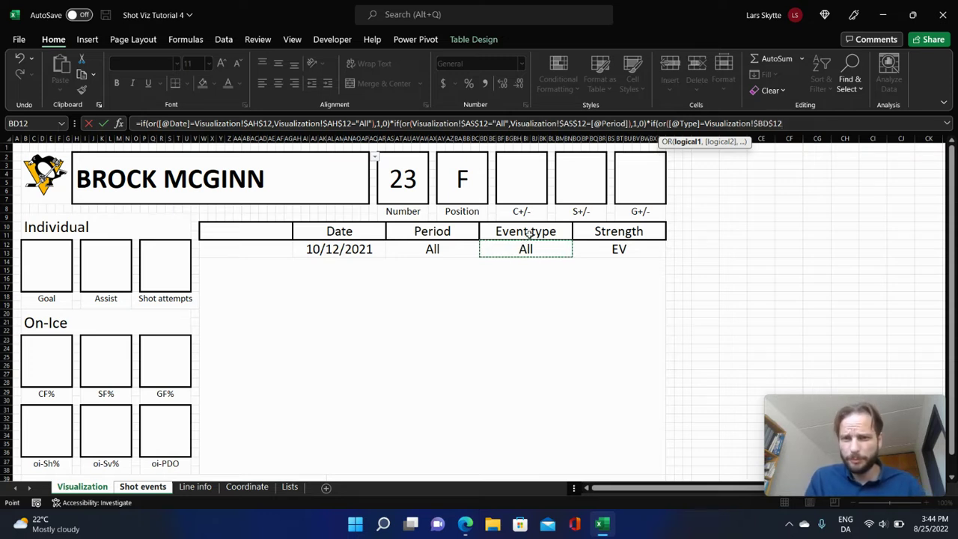
Add Visualization!$BD$12="All" as the second OR test and complete the event type IF with 1 if true and 0 if false.
text(,)
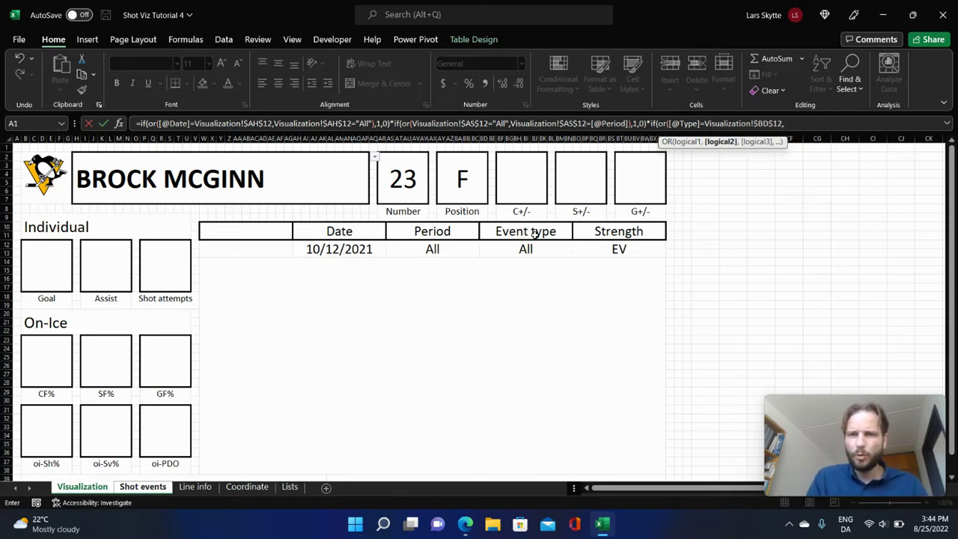
click(534, 247)
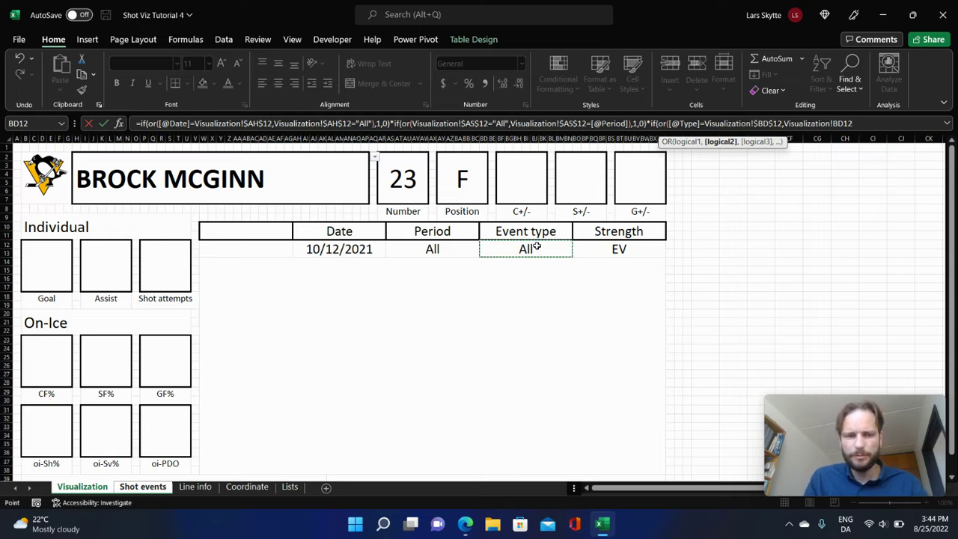
key(F4)
text(="A)
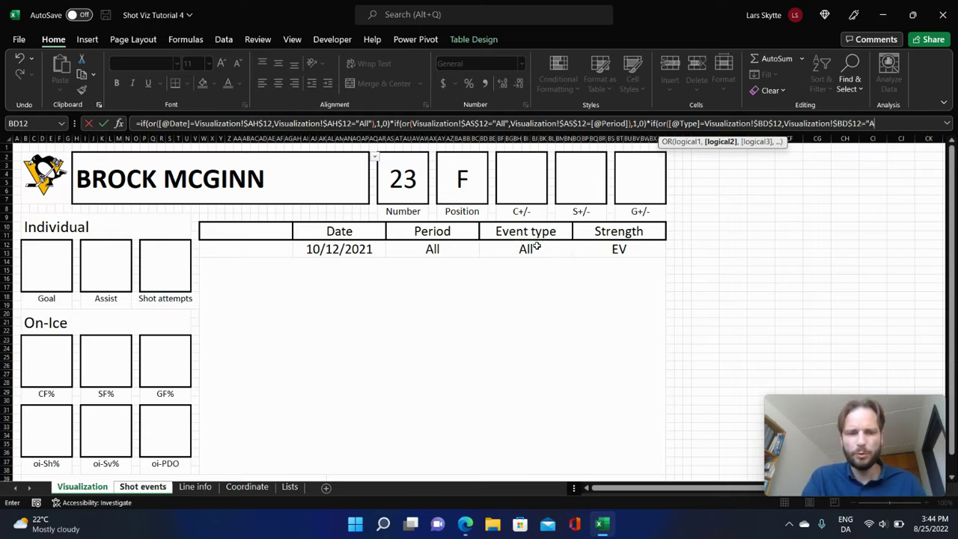
text(ll")
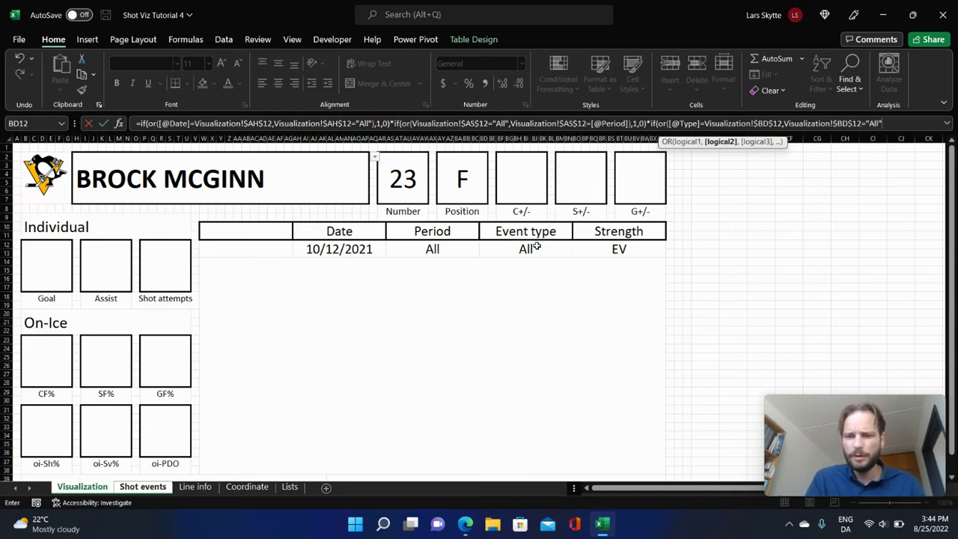
text(,1,)
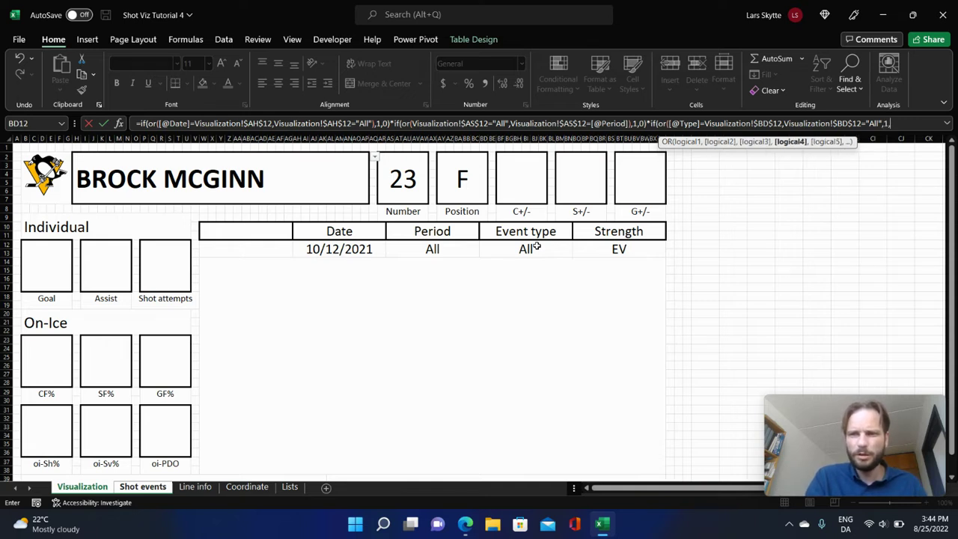
key(BackSpace)
key(BackSpace)
key(BackSpace)
text())
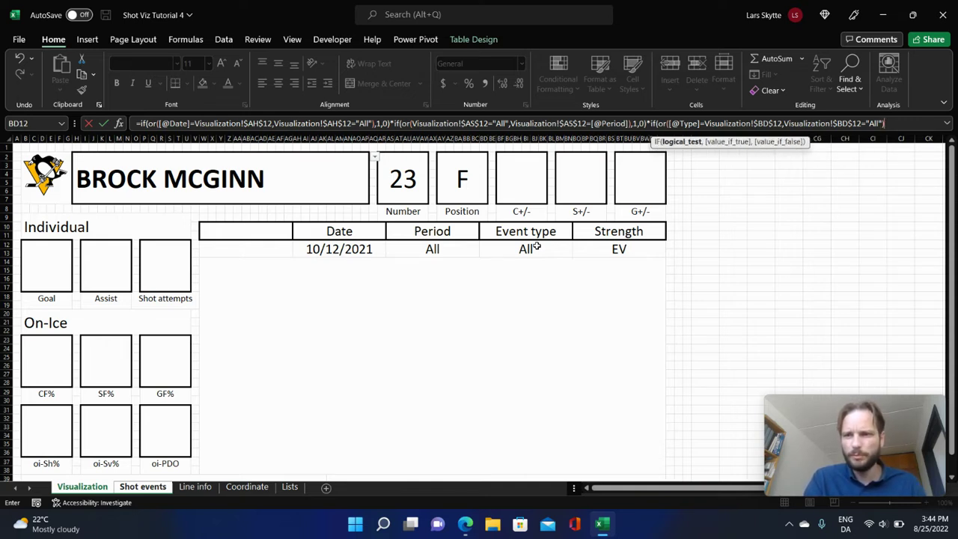
text(,)
text(1,0)*)
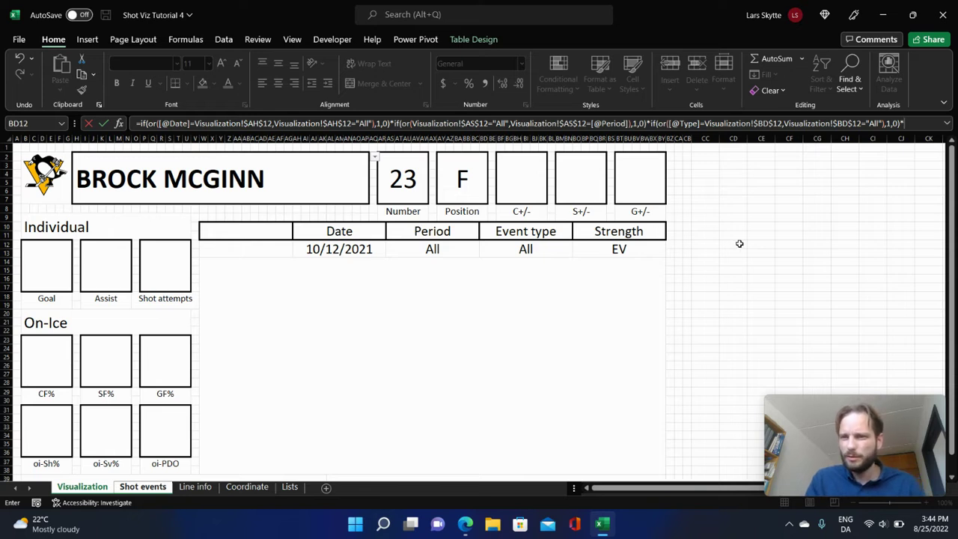
Expand the formula editing area and multiply by a fourth IF(OR( whose first test is Visualization!$BO$12="All" for the strength.
click(946, 124)
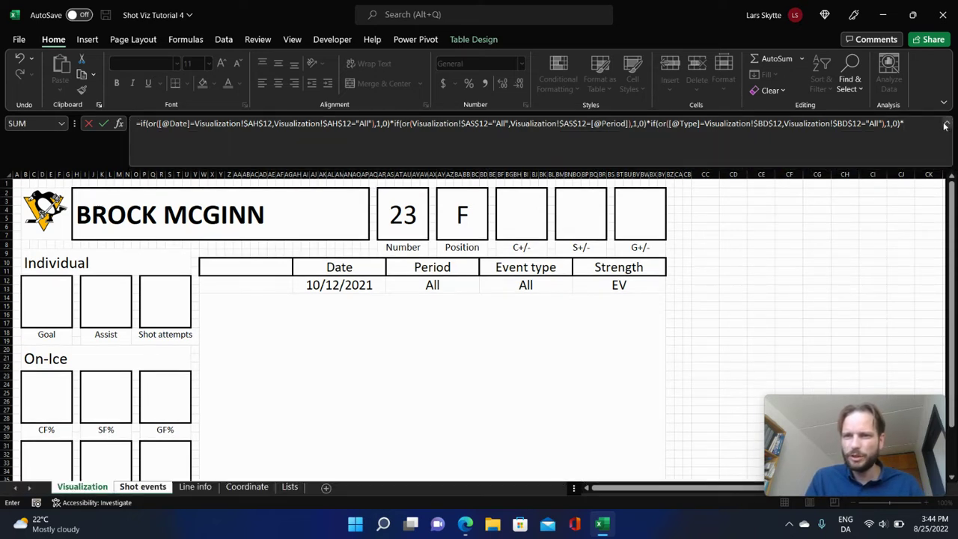
text(if(or()
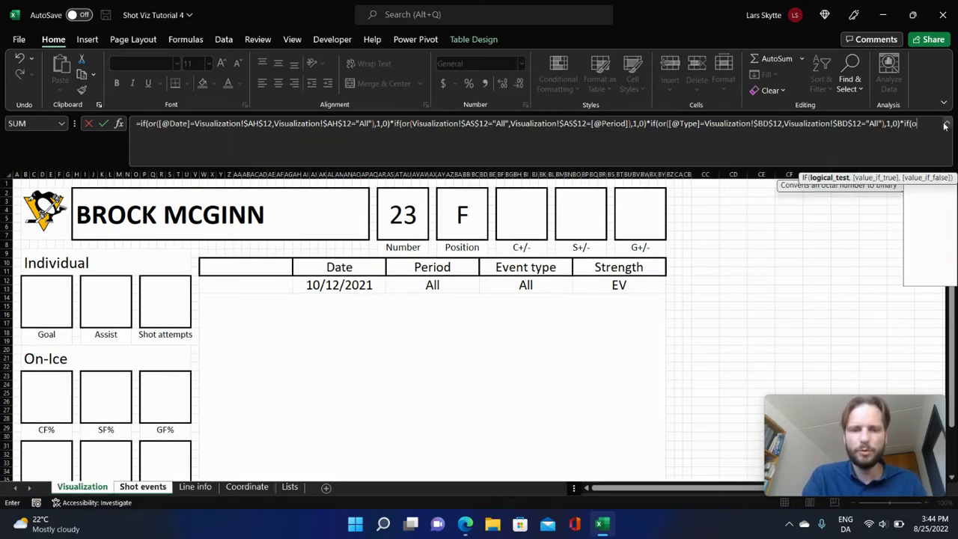
click(631, 285)
key(F4)
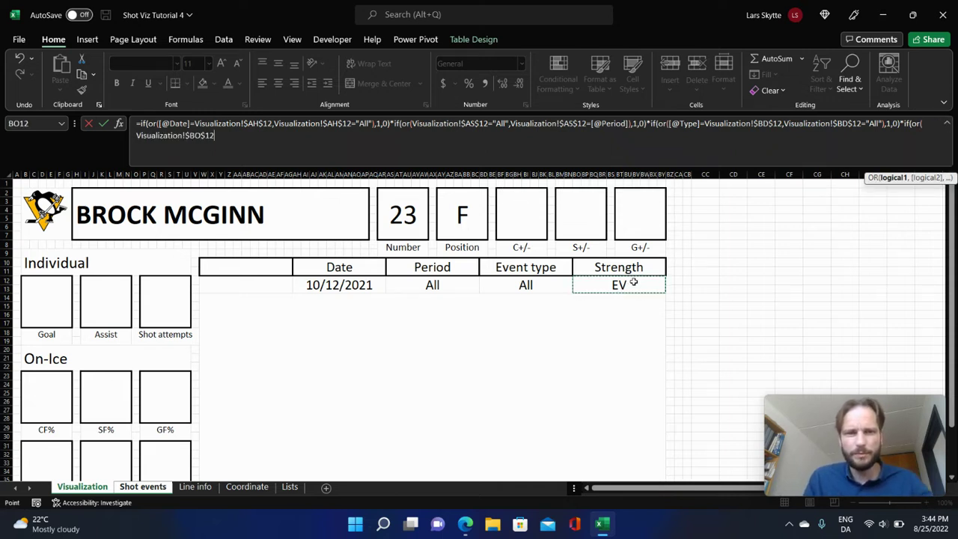
text(=)
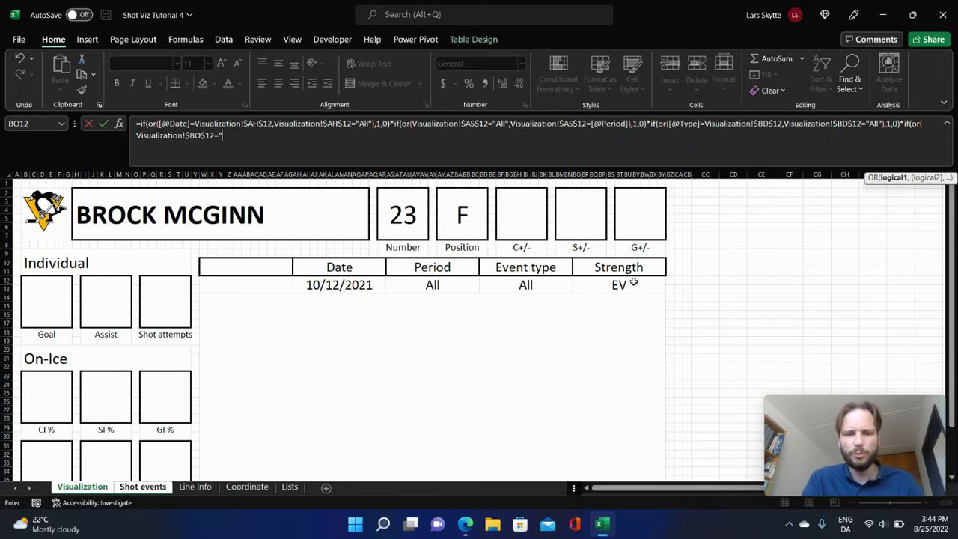
text("All",)
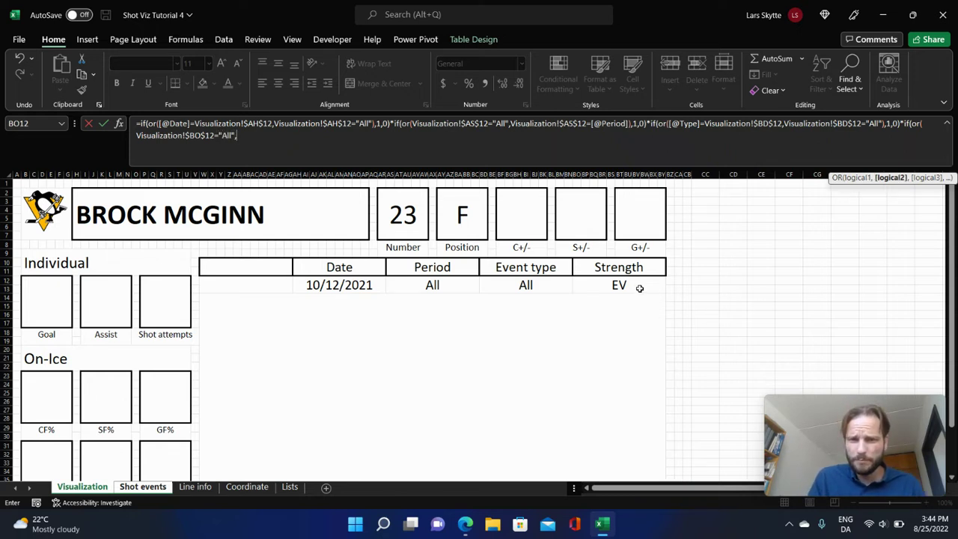
click(639, 288)
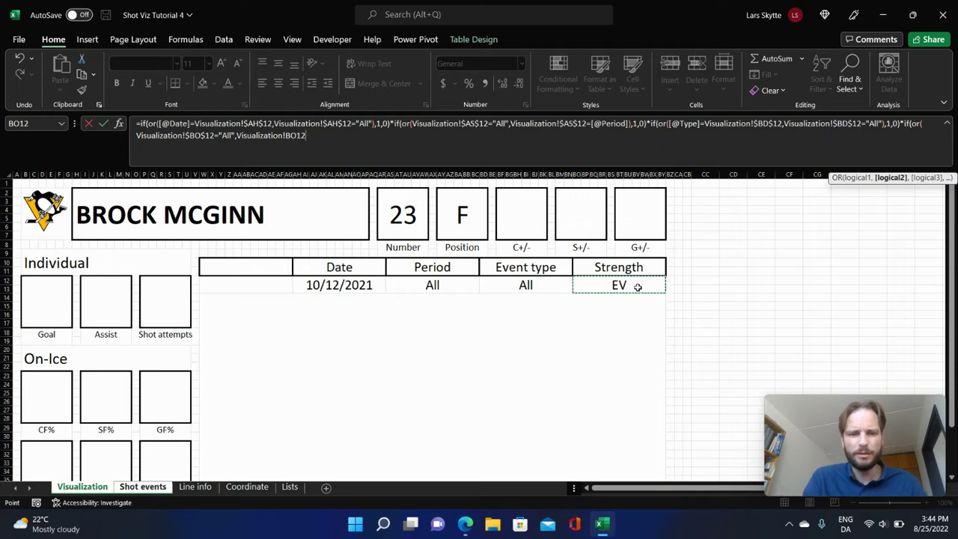
key(F4)
text(=)
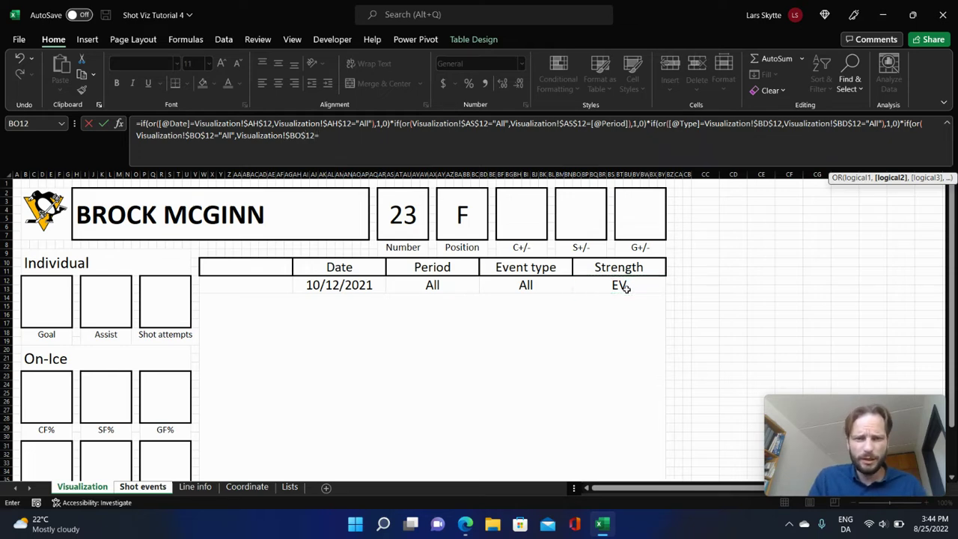
click(142, 487)
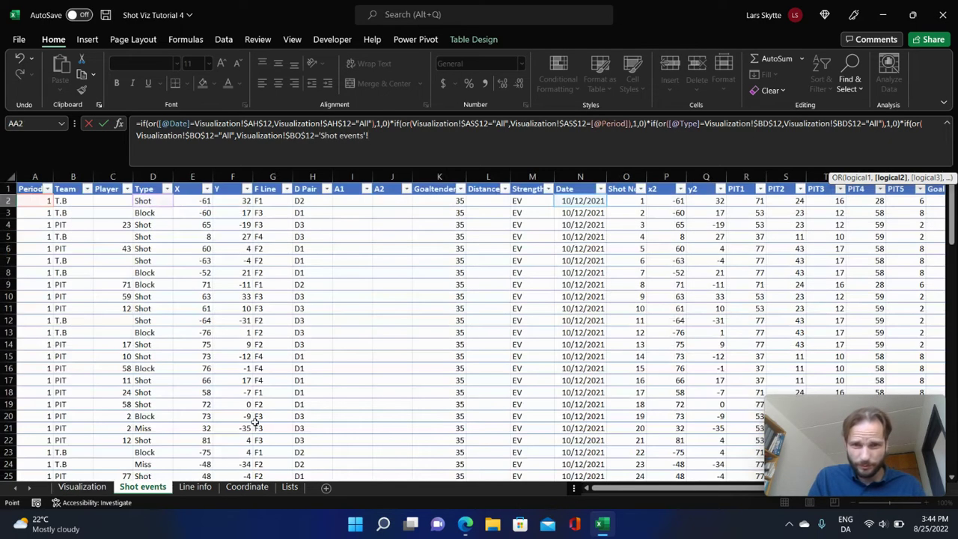
click(525, 203)
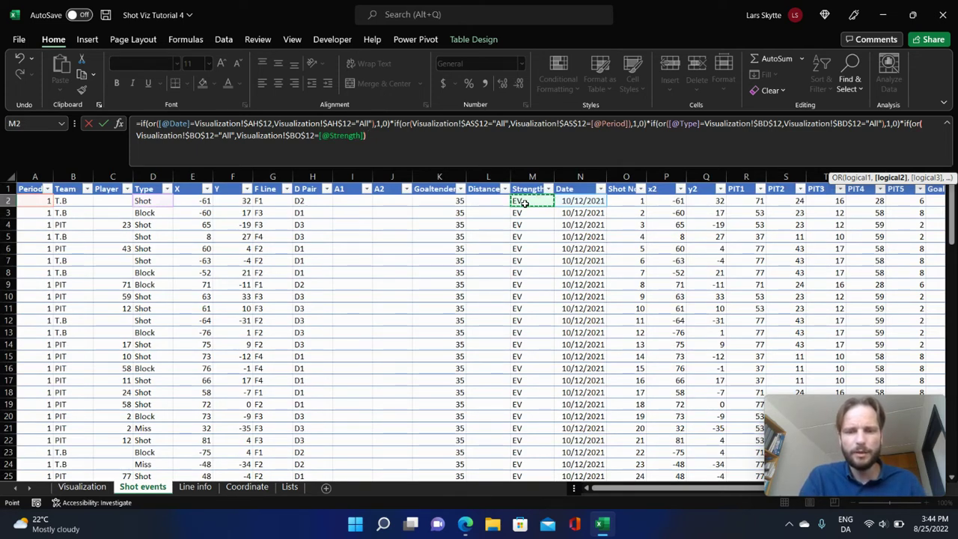
text(),1,)
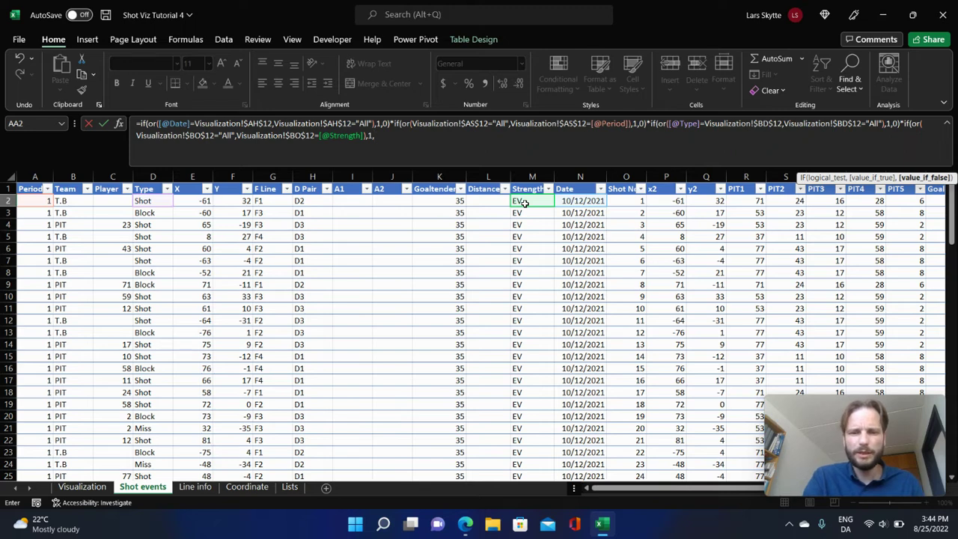
text(0))
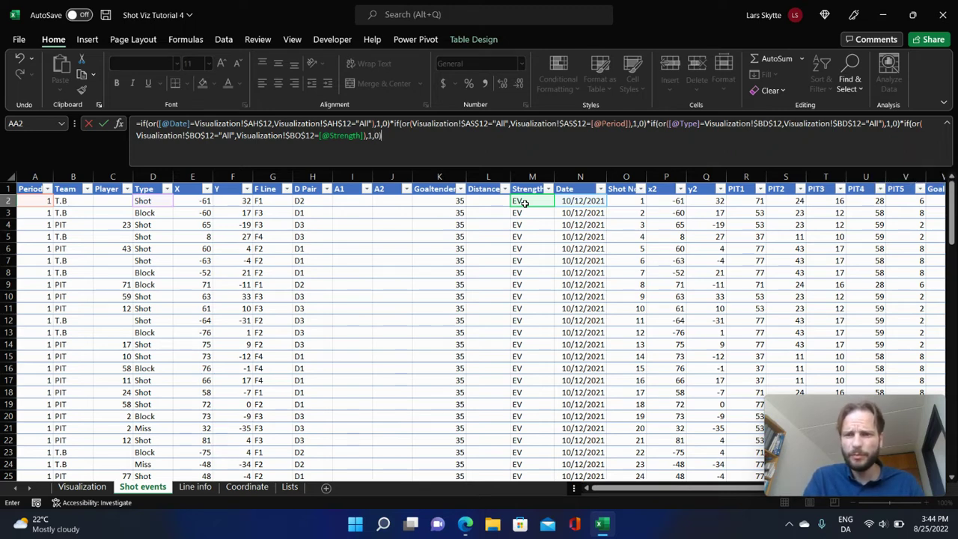
key(Return)
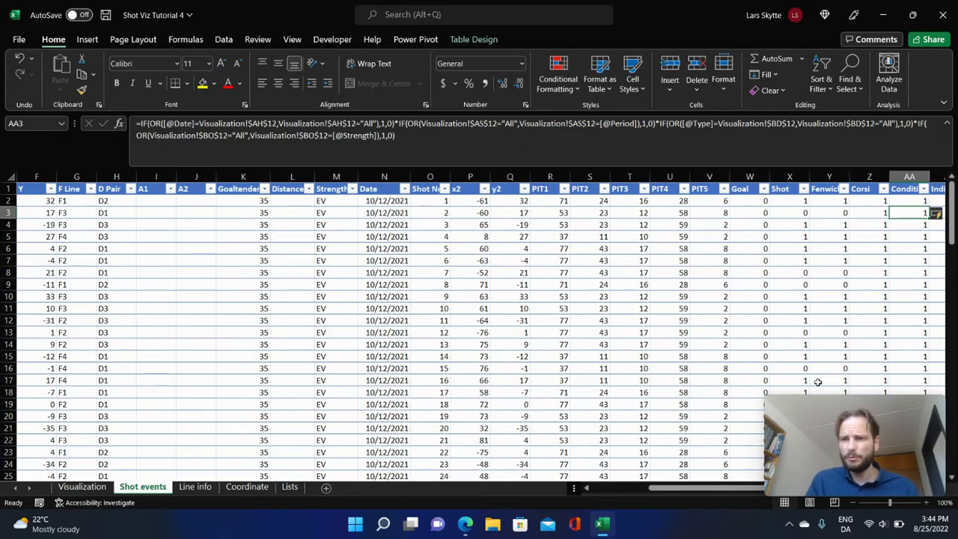
Examine the calculated Condition values in several rows of the shot events table.
drag(717, 485, 737, 486)
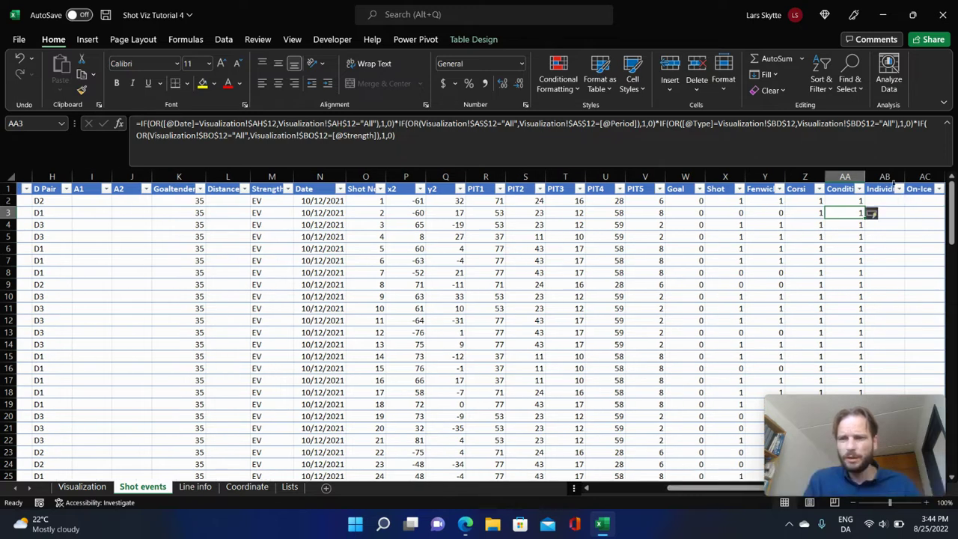
click(854, 258)
click(851, 306)
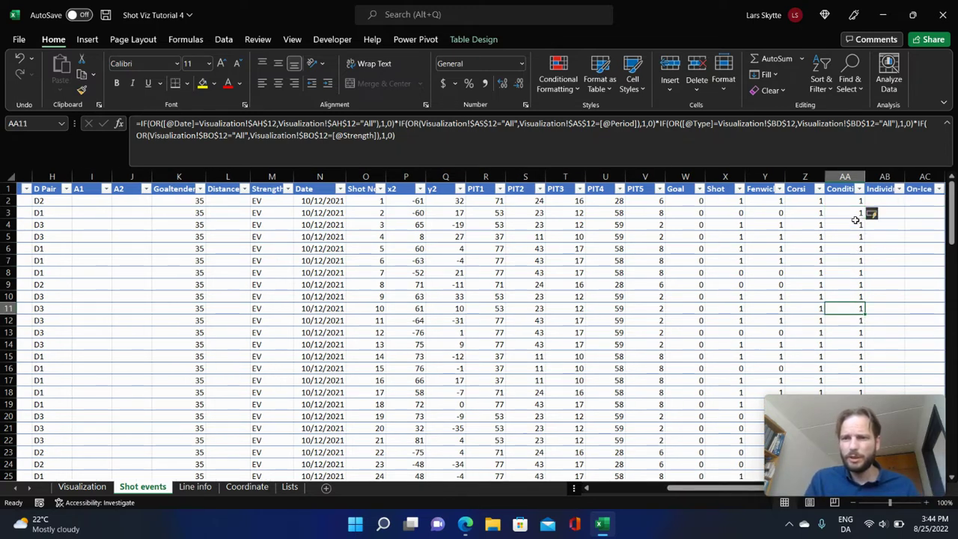
Set the Period selection on the Visualization sheet to 2 to test the Condition formula.
click(83, 487)
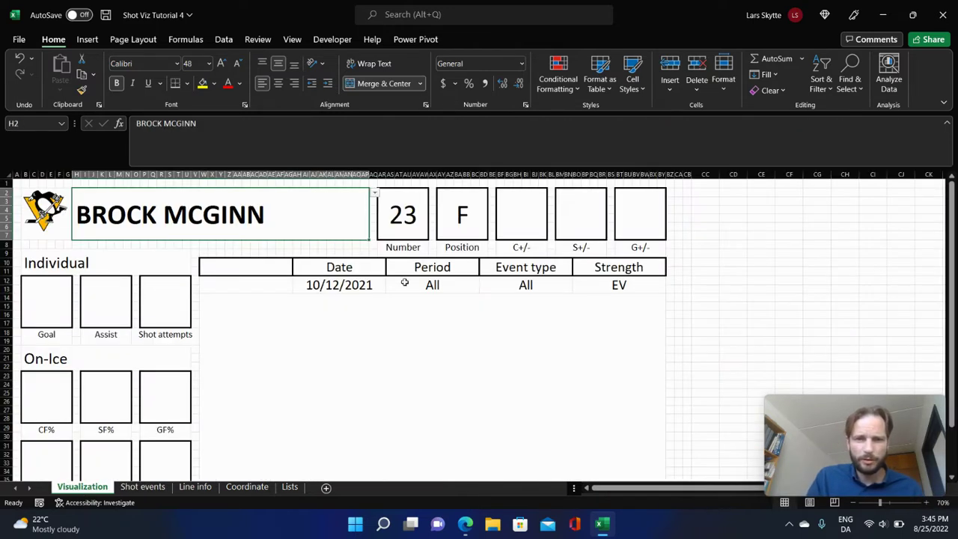
click(445, 278)
click(486, 281)
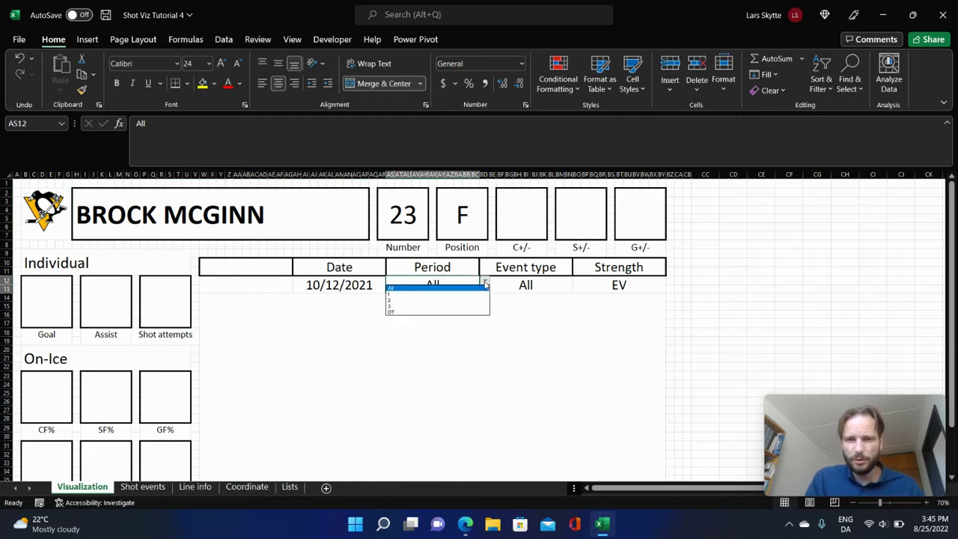
click(424, 302)
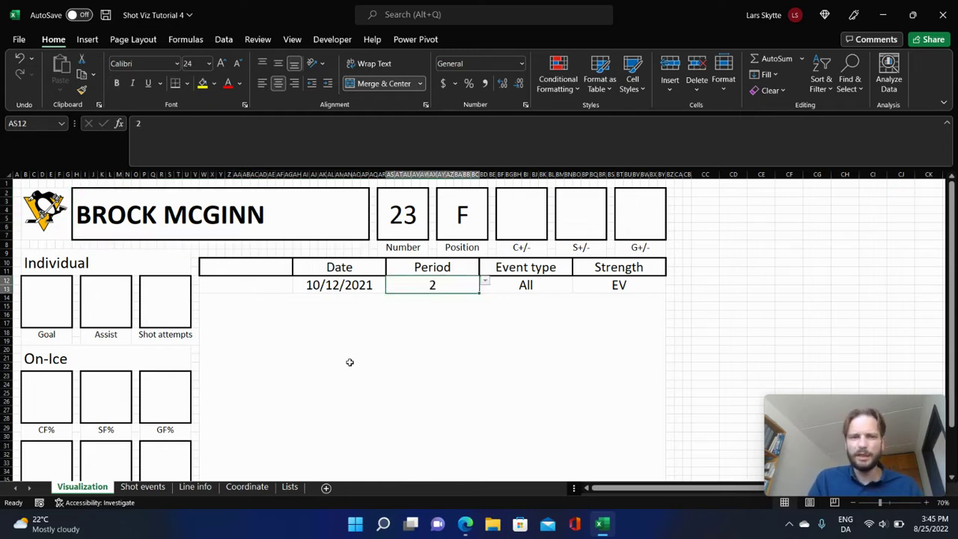
Compare the Condition values with the Period column in the shot events table, then return to the Visualization sheet.
click(144, 486)
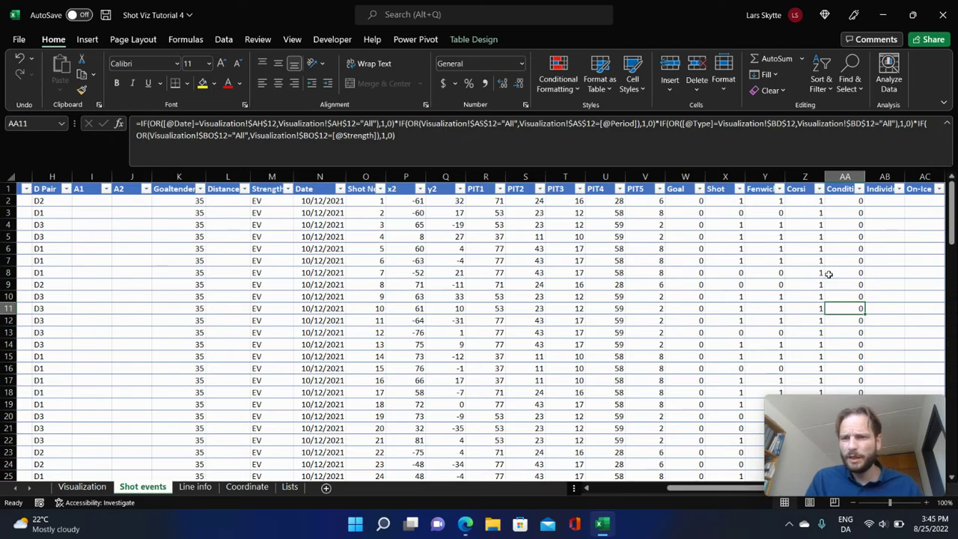
scroll(829, 274, down, 9)
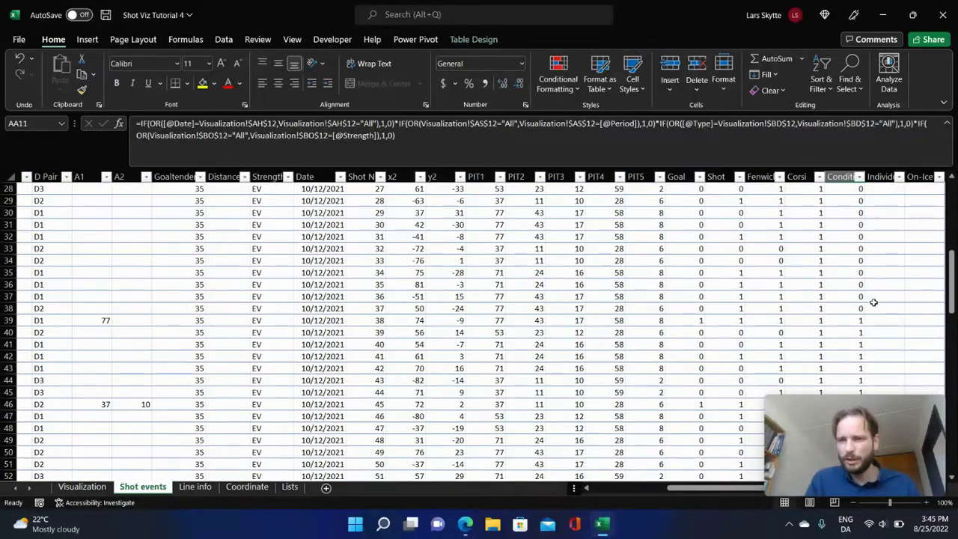
click(861, 321)
drag(692, 491, 606, 490)
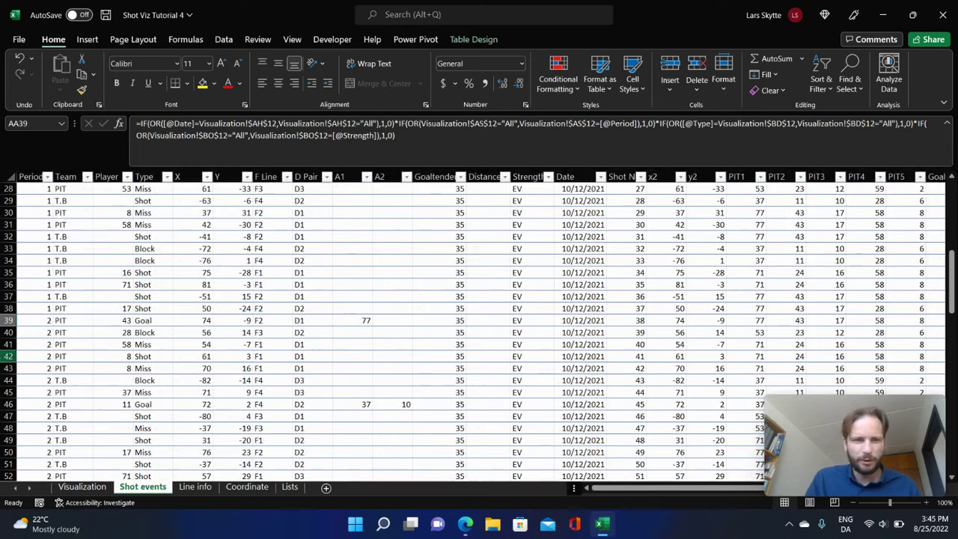
click(5, 320)
click(35, 320)
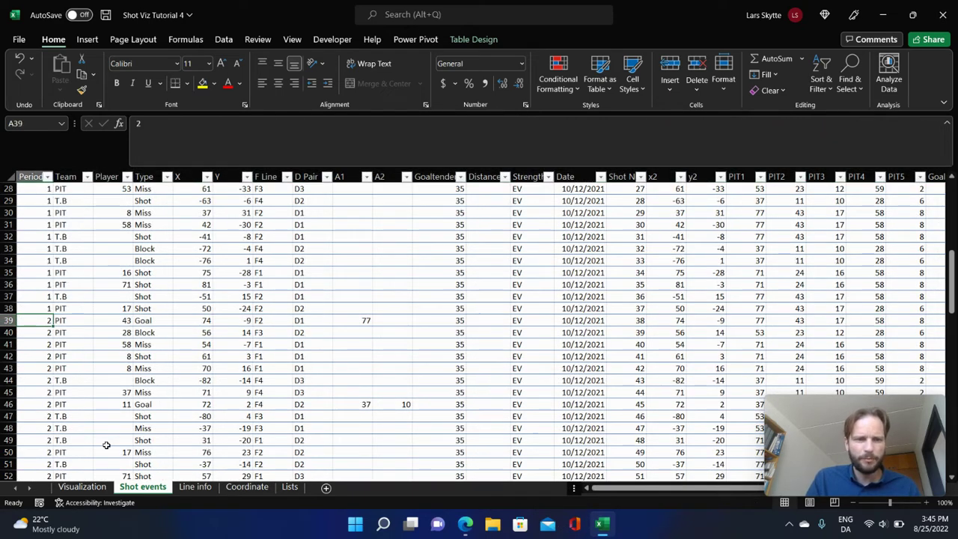
click(83, 488)
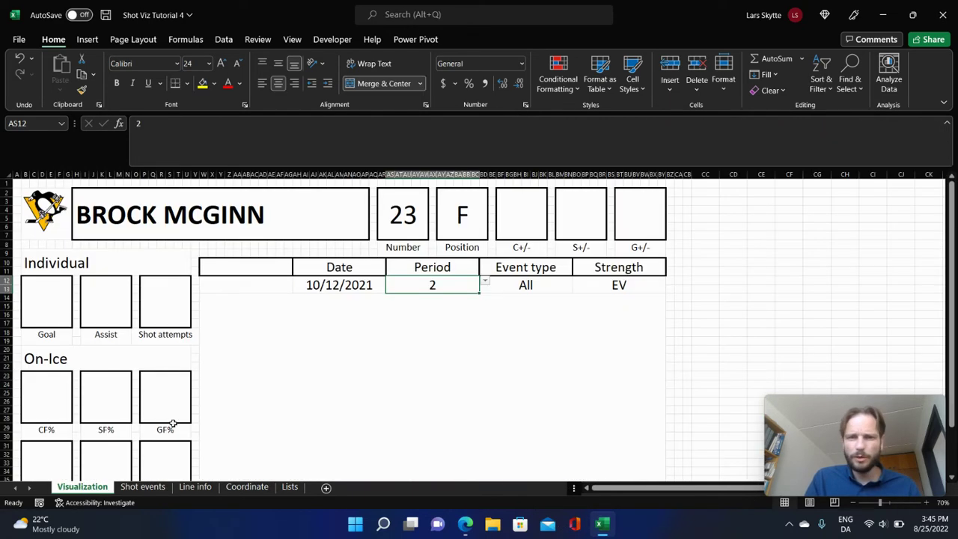
Set the Period selection back to All and select the Date through Strength selection cells.
click(485, 281)
click(414, 295)
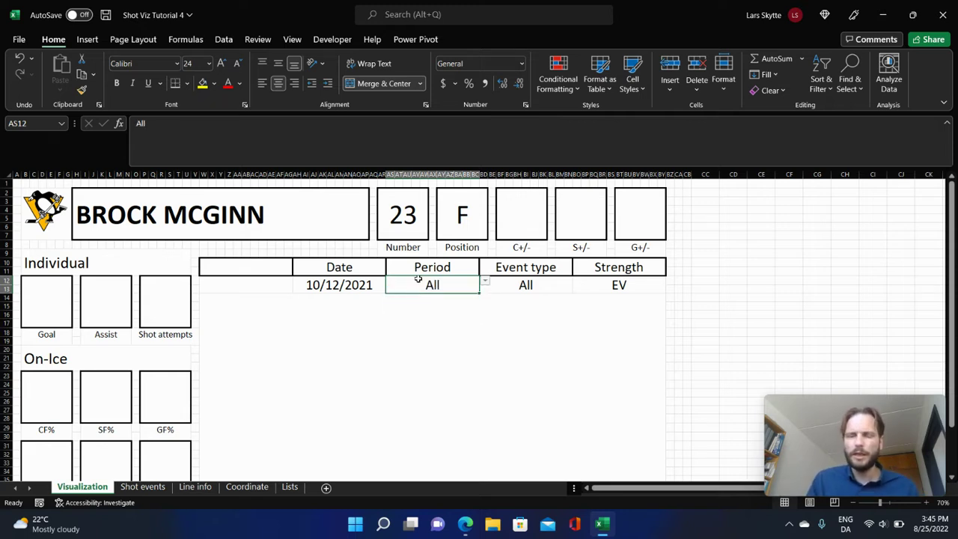
drag(337, 283, 613, 287)
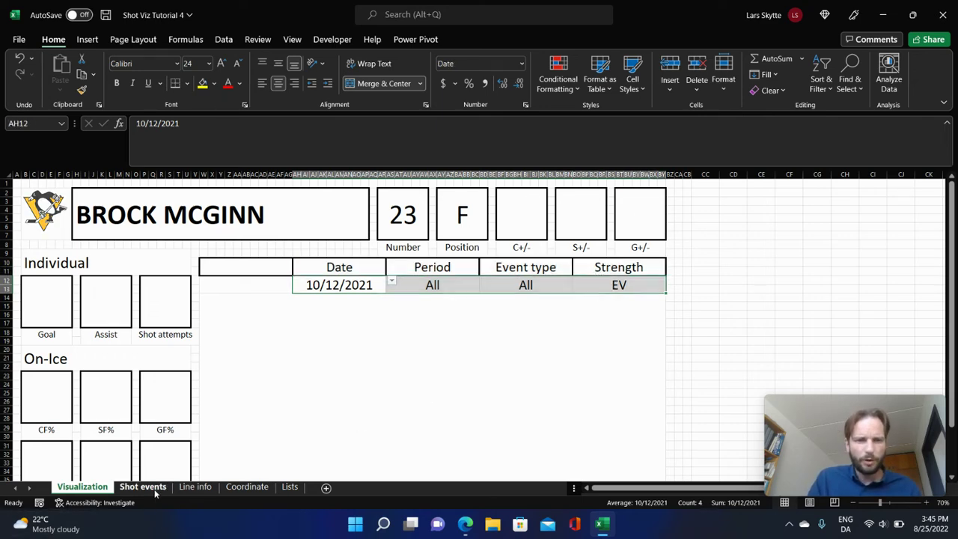
click(150, 490)
drag(705, 492, 784, 492)
scroll(898, 214, up, 5)
scroll(897, 214, up, 4)
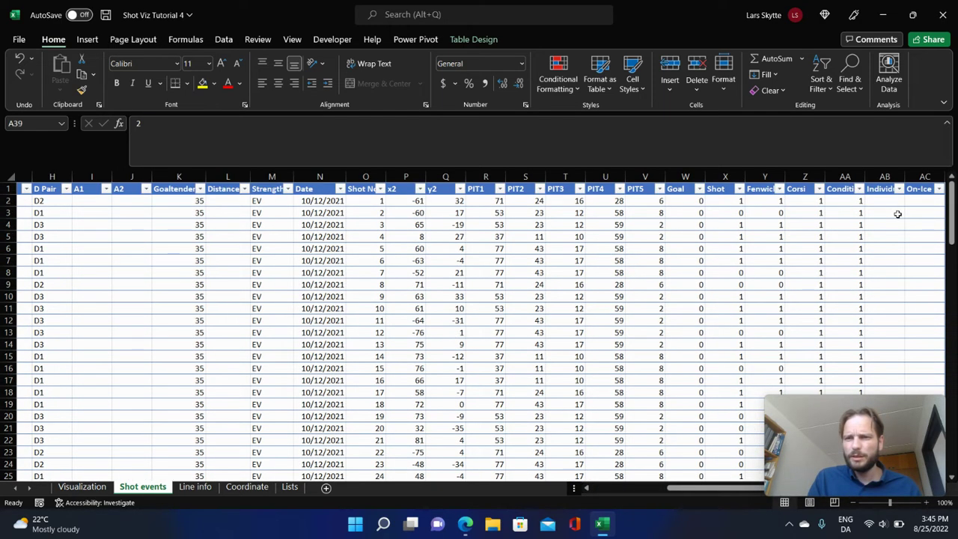
click(892, 205)
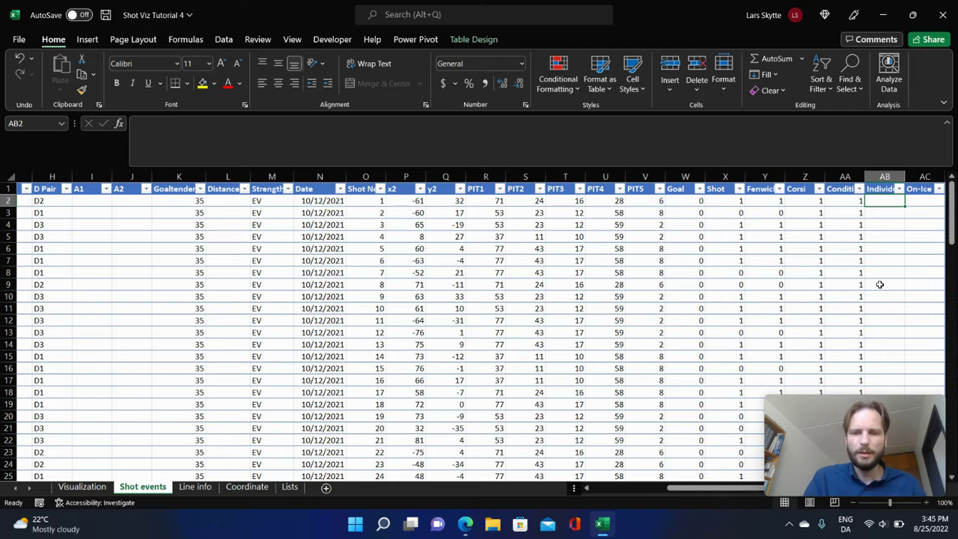
text(=if()
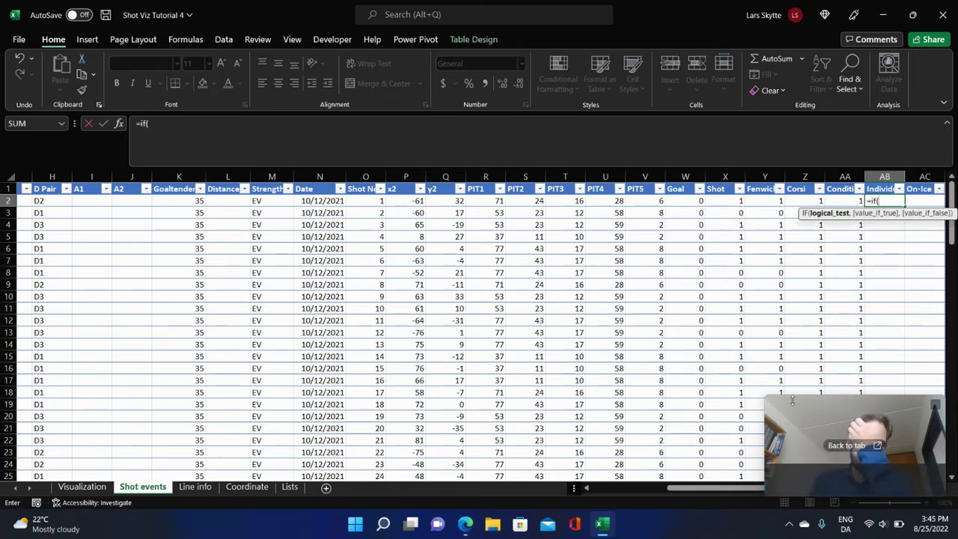
drag(717, 492, 636, 492)
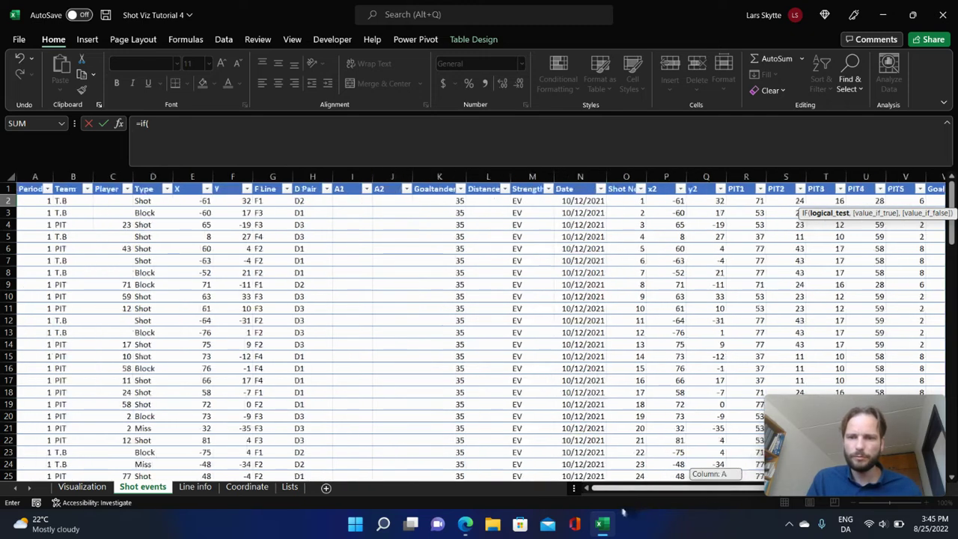
click(113, 203)
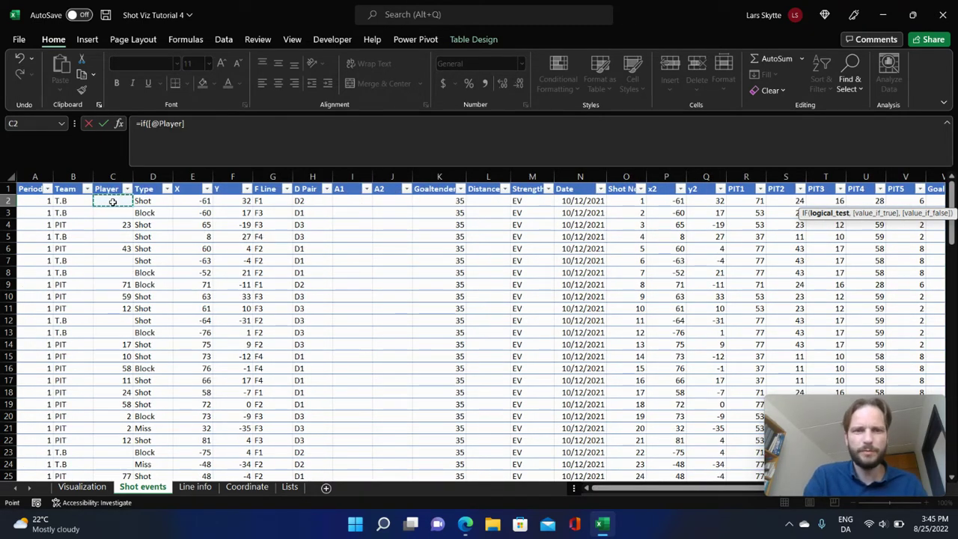
text(=)
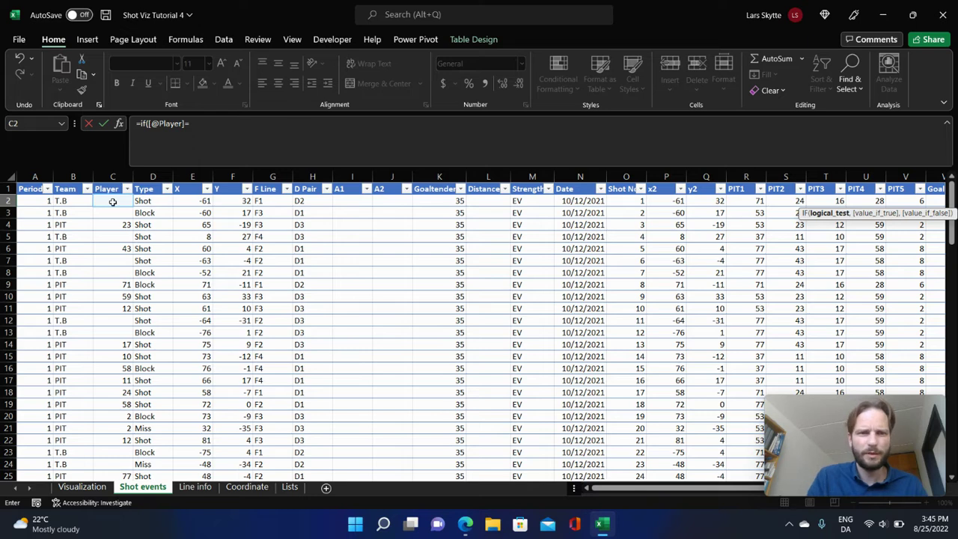
Compare against the absolute player number cell Visualization!$AR$2, return 1 or 0, and commit the Individual formula.
click(82, 487)
click(402, 221)
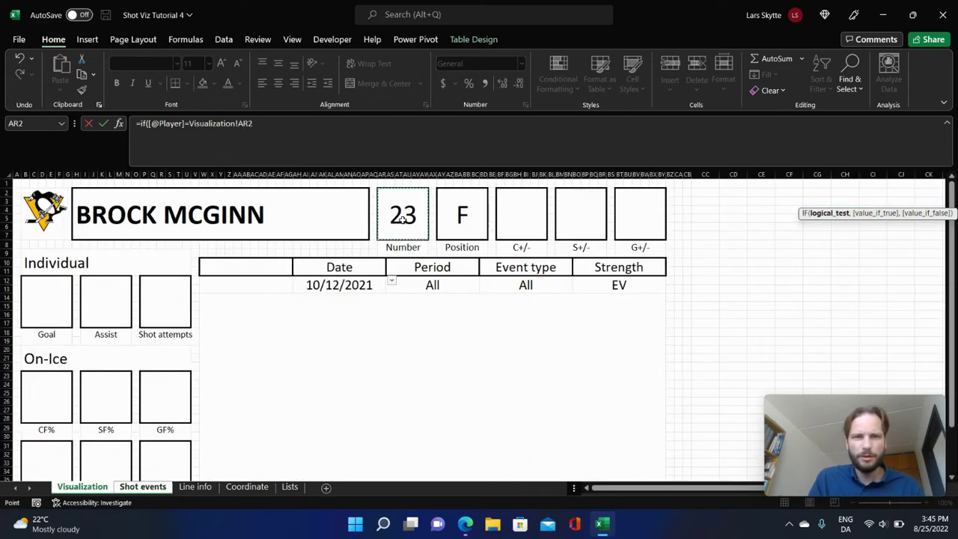
key(F4)
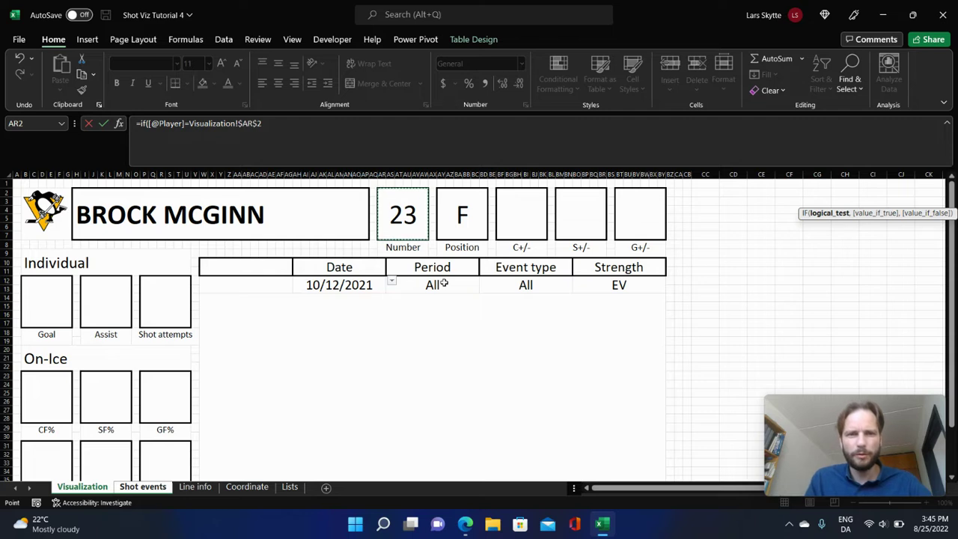
text(,)
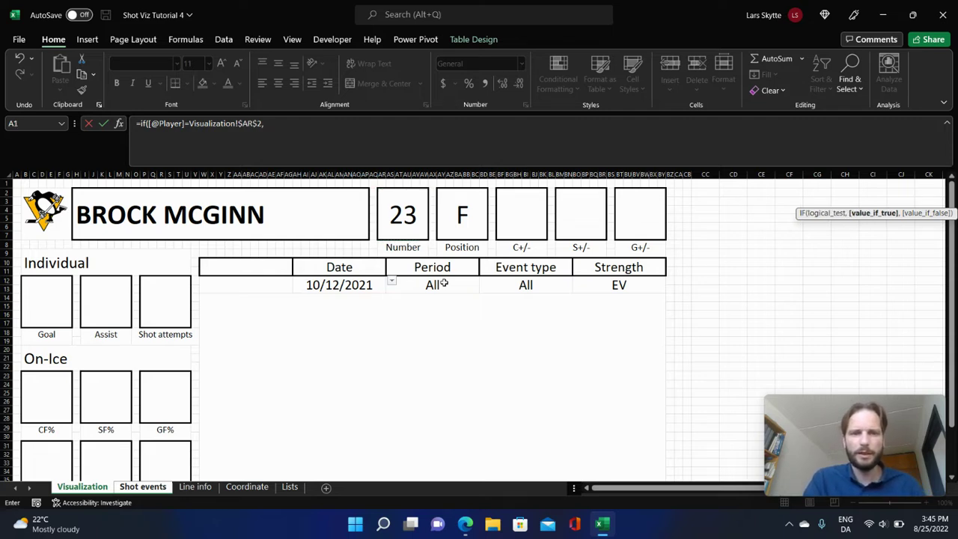
text(1,0))
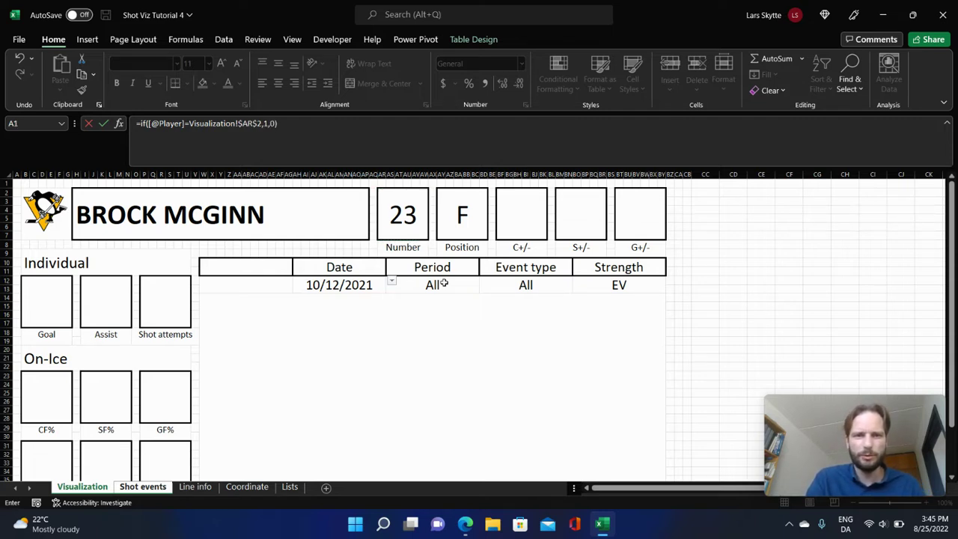
key(Return)
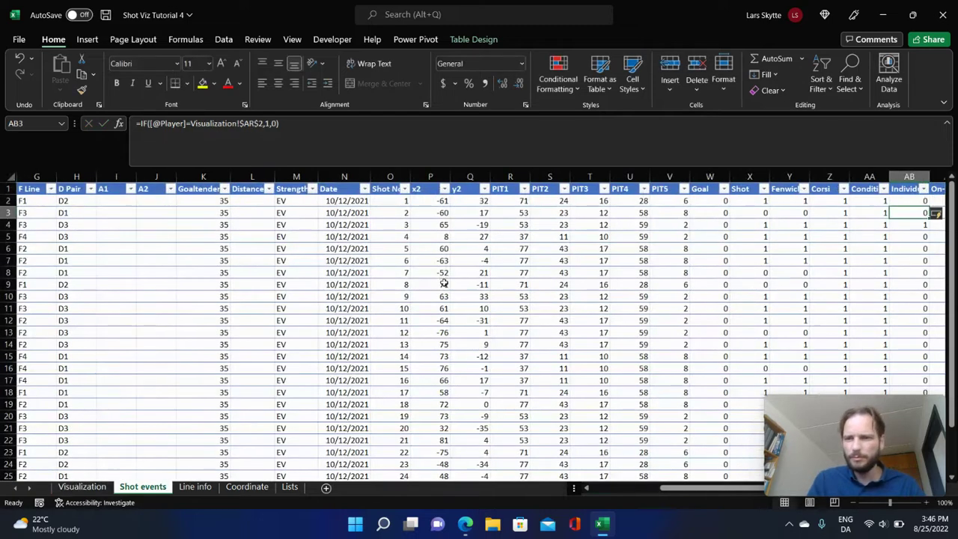
Check the Individual value in row 4 against that row's Player number and the Number cell on the Visualization sheet.
click(905, 226)
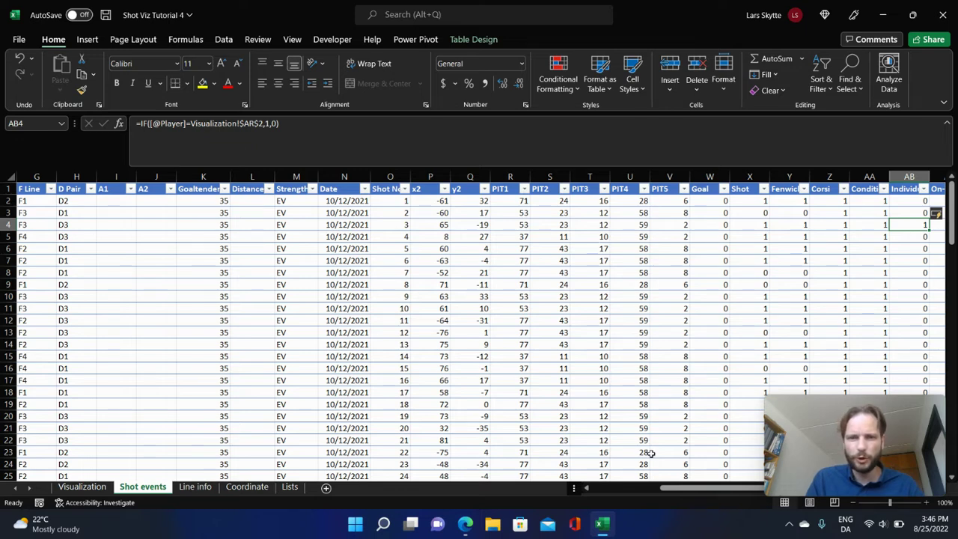
drag(715, 487, 652, 487)
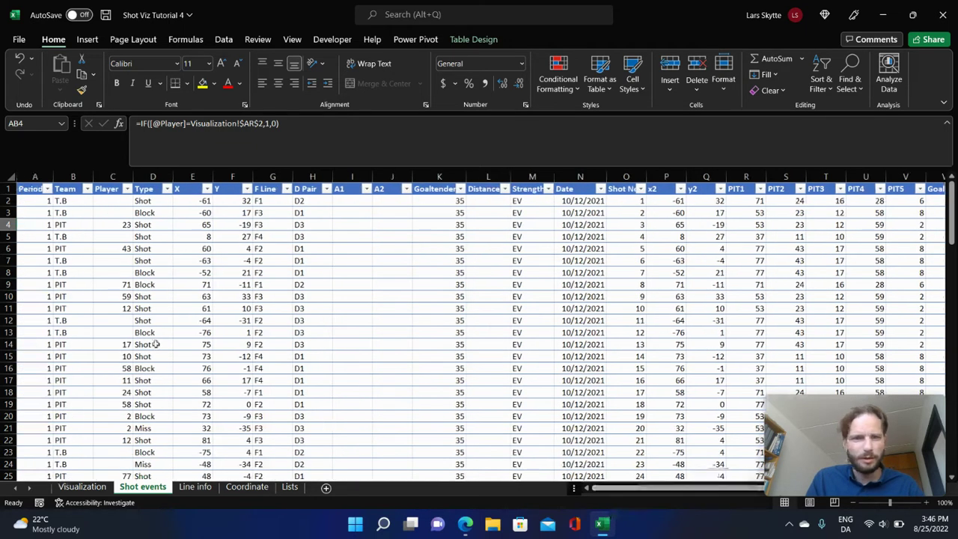
click(120, 225)
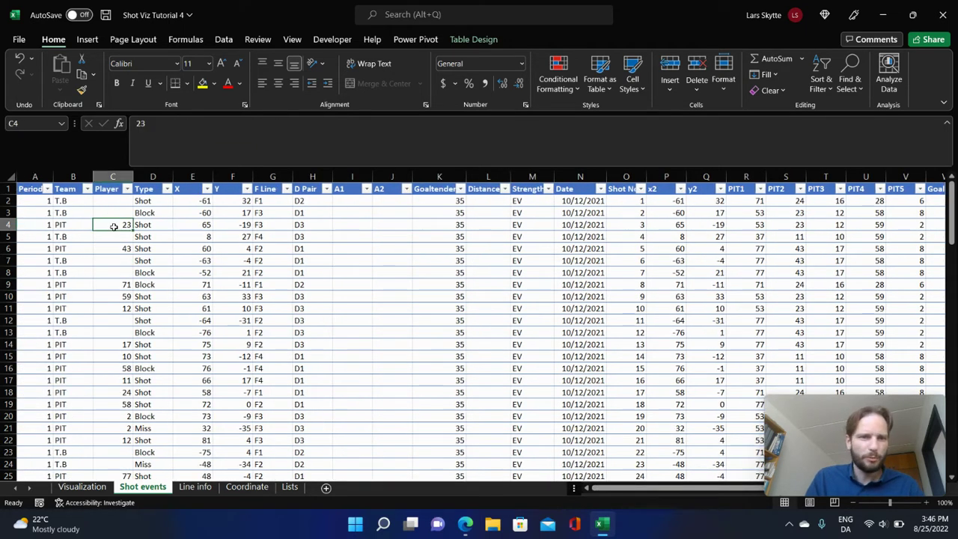
click(83, 487)
click(404, 215)
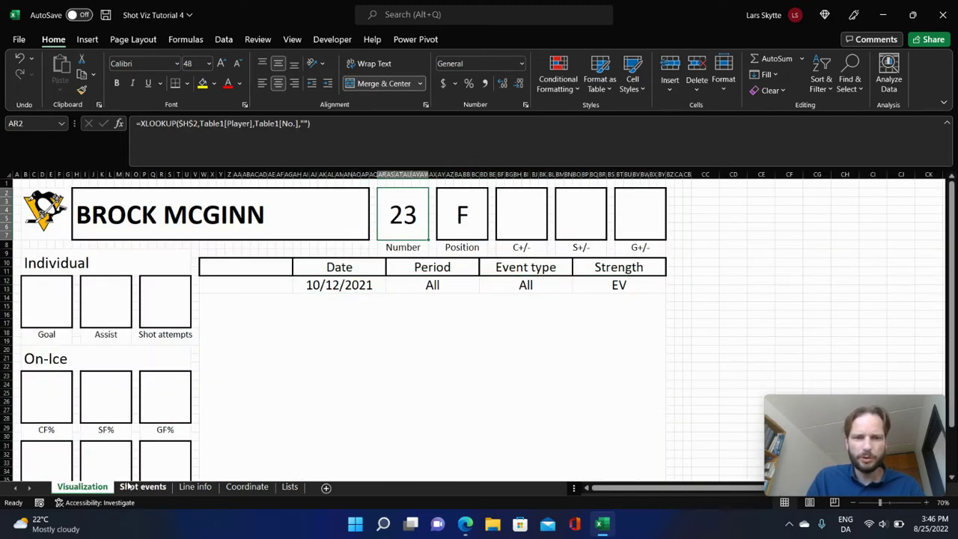
click(131, 486)
drag(703, 488, 778, 450)
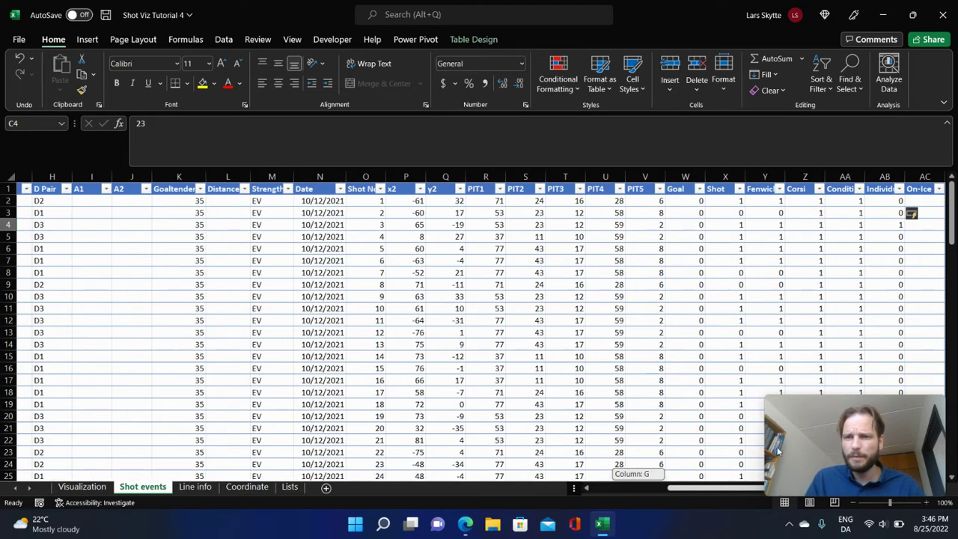
click(917, 202)
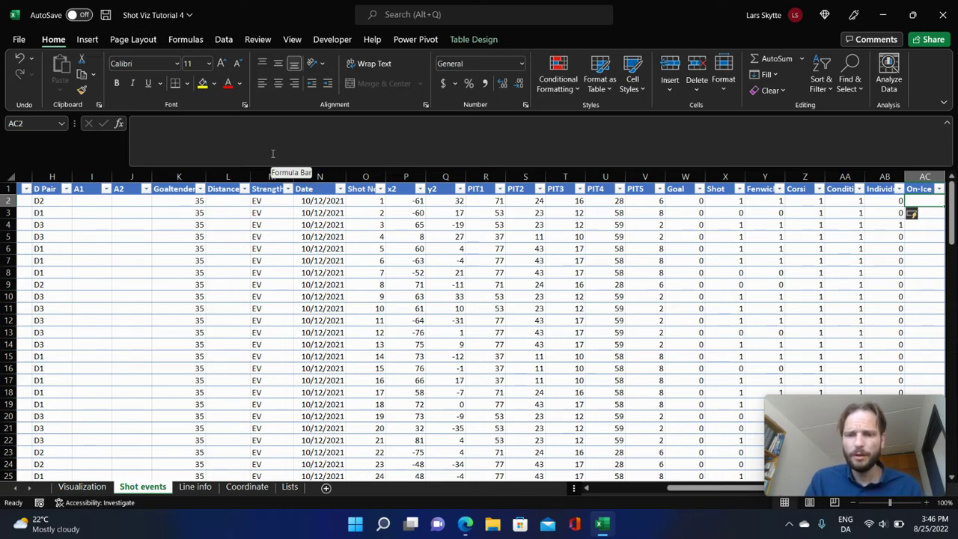
text(=)
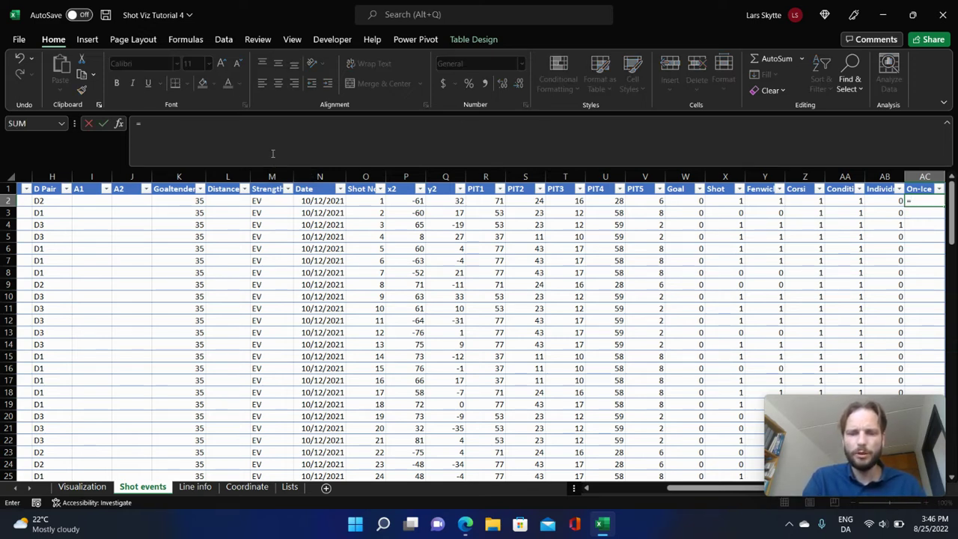
text(if(or)
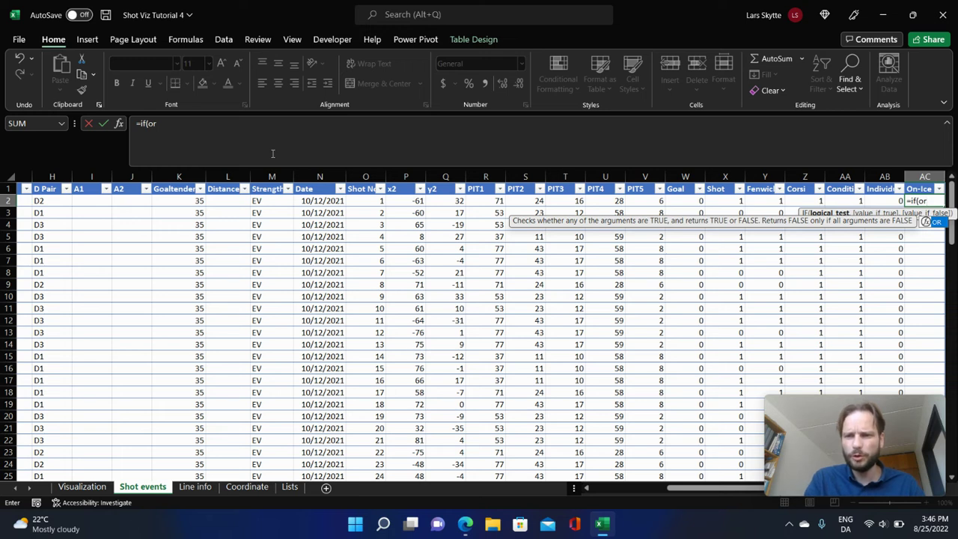
text(()
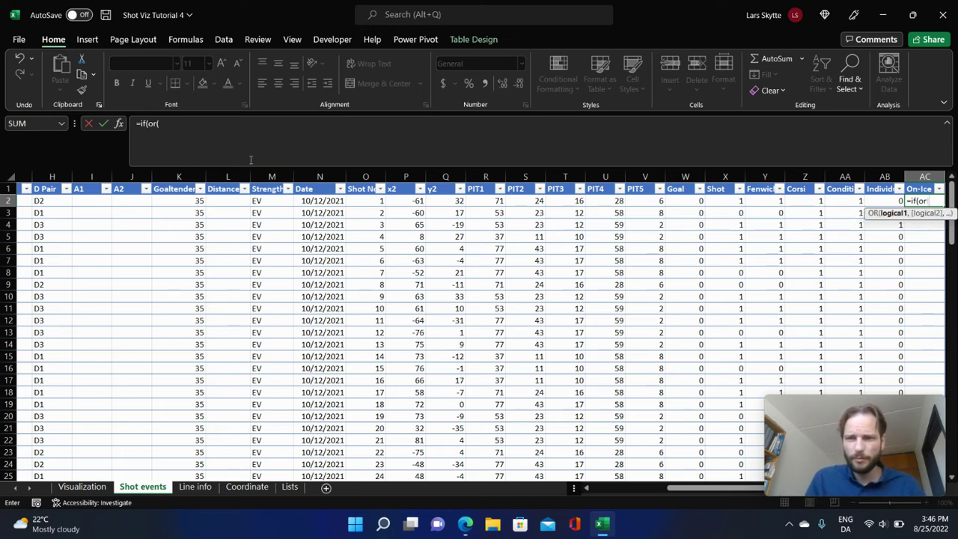
click(488, 202)
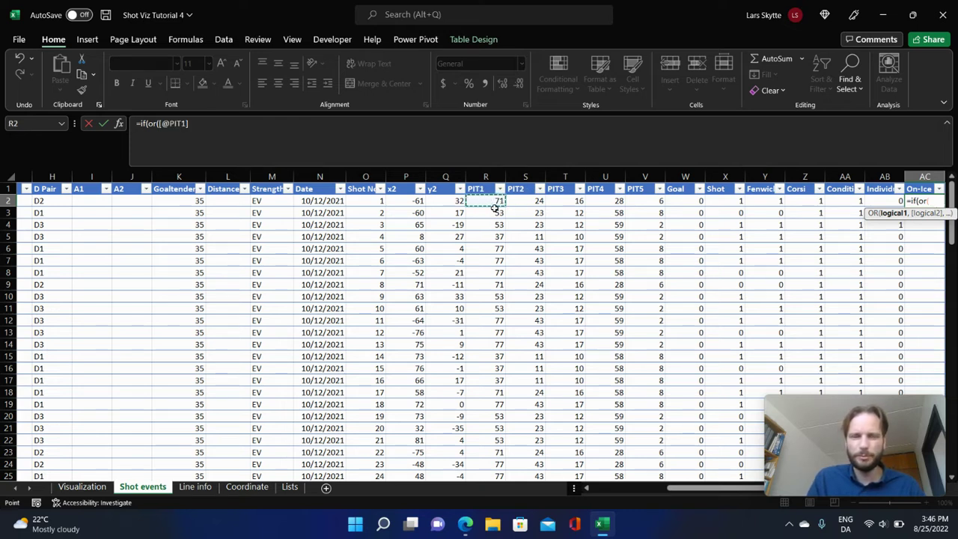
text(=)
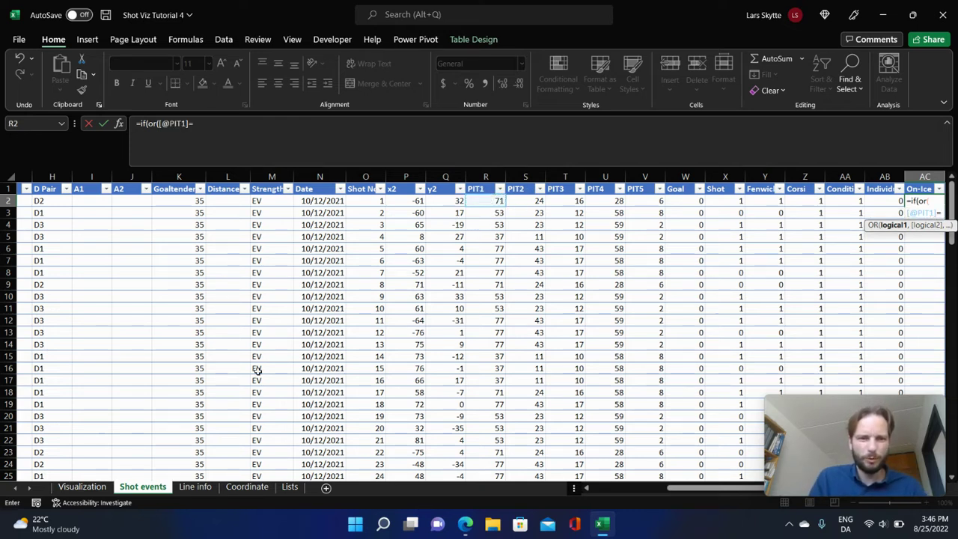
click(67, 490)
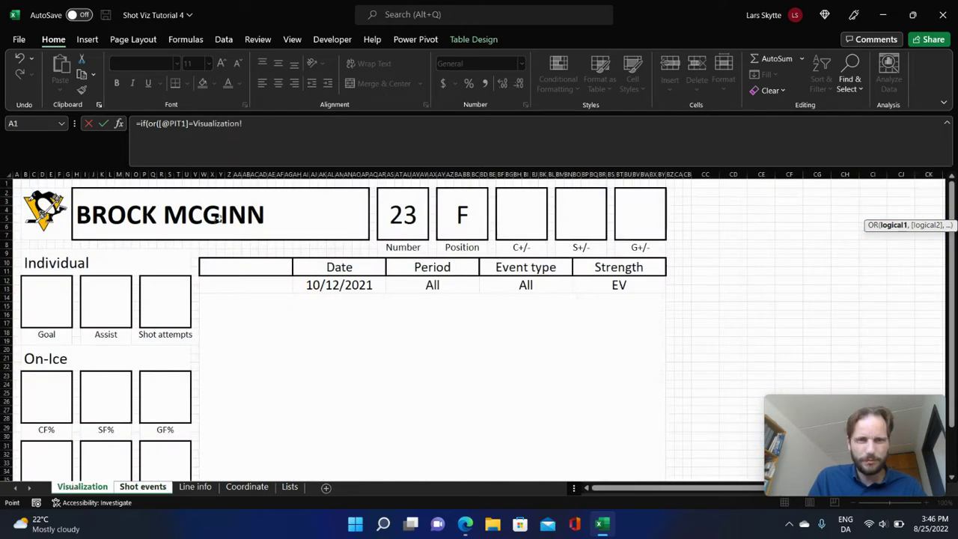
click(403, 222)
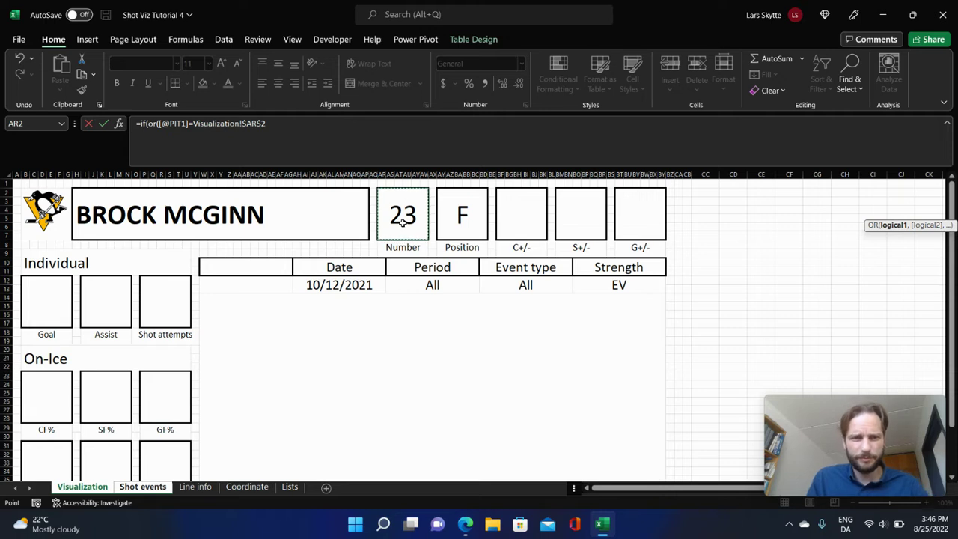
text(,)
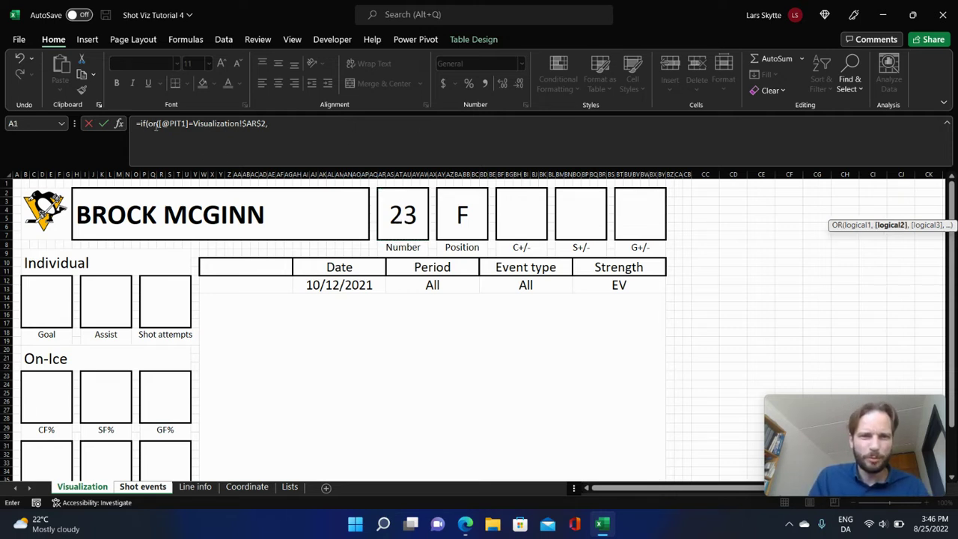
drag(158, 123, 272, 113)
key(ctrl+c)
click(279, 124)
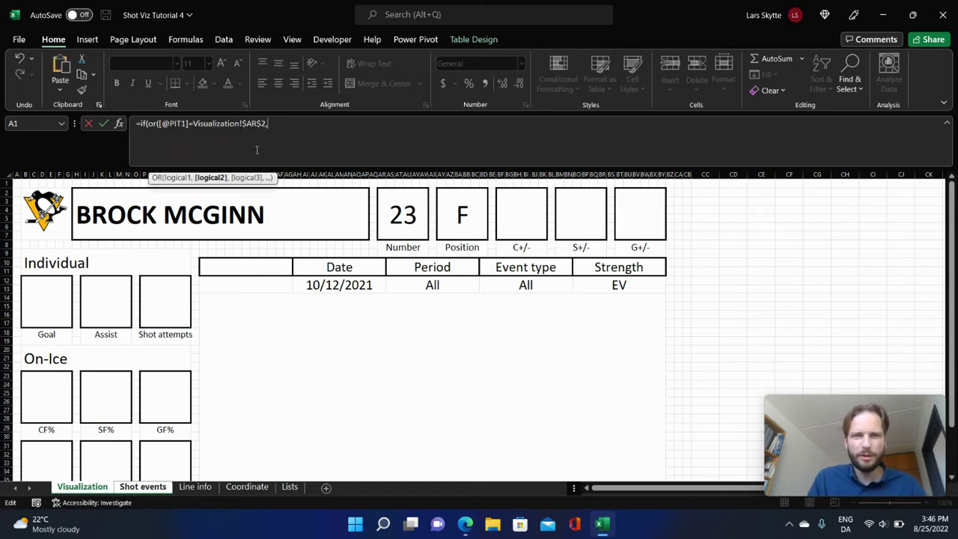
key(ctrl+v)
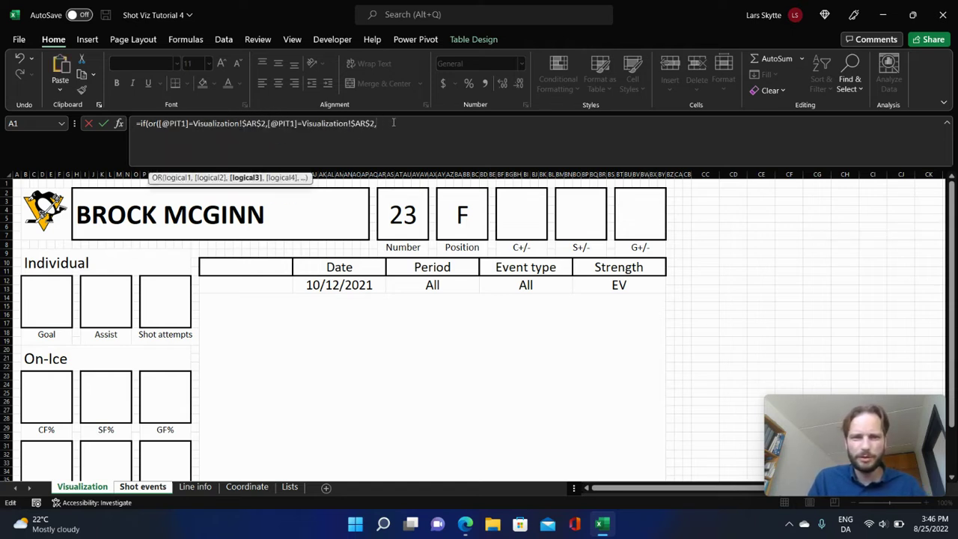
key(ctrl+v)
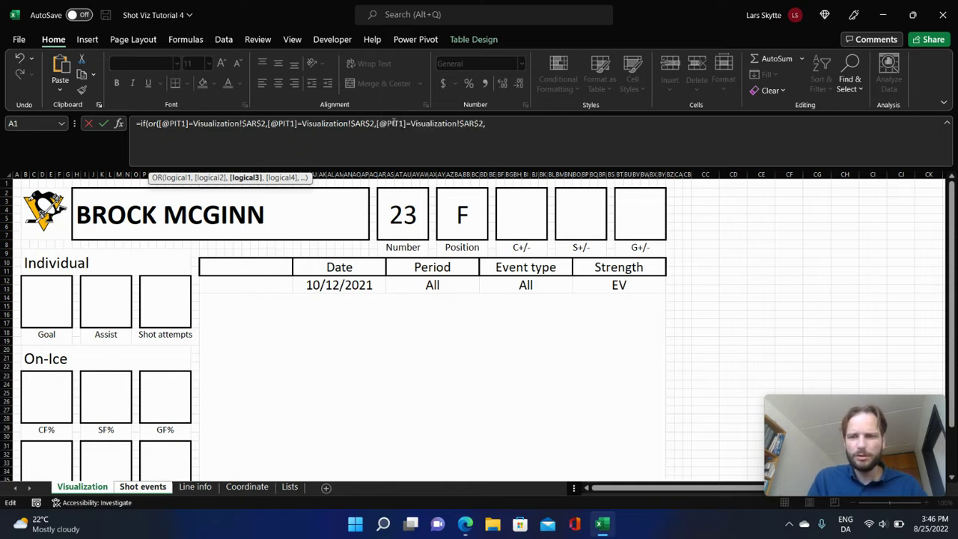
key(ctrl+v)
key(ctrl+v)
key(ctrl+v)
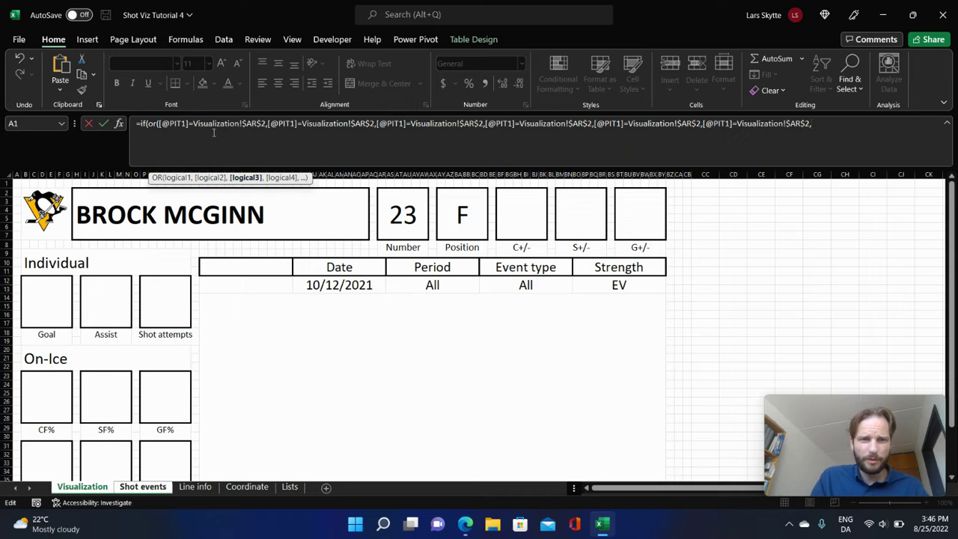
click(296, 123)
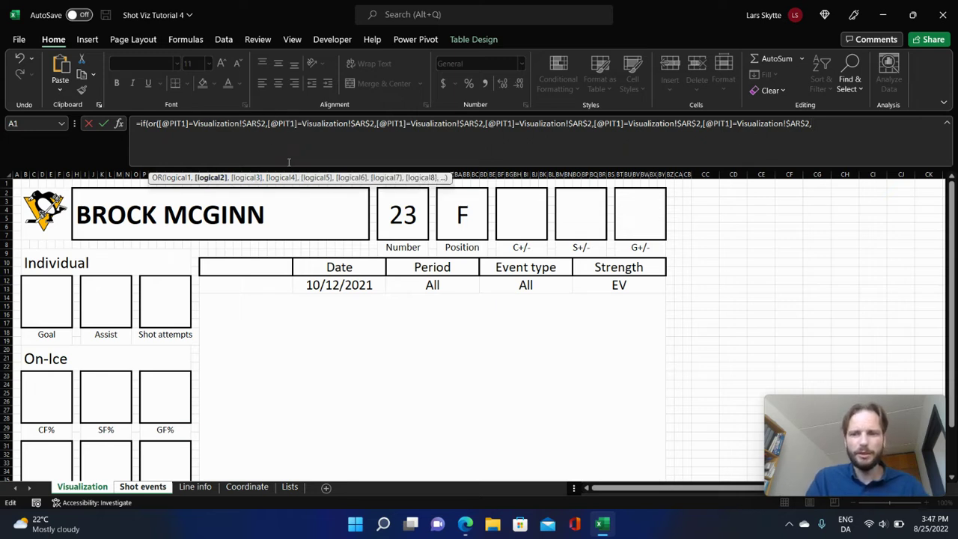
key(BackSpace)
text(2,[@PIT2)
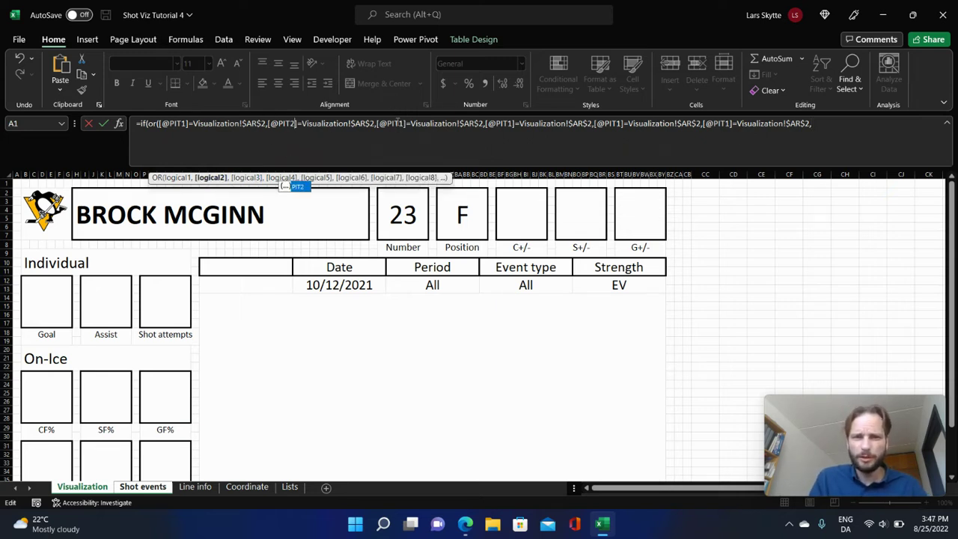
click(405, 123)
key(BackSpace)
text(3)
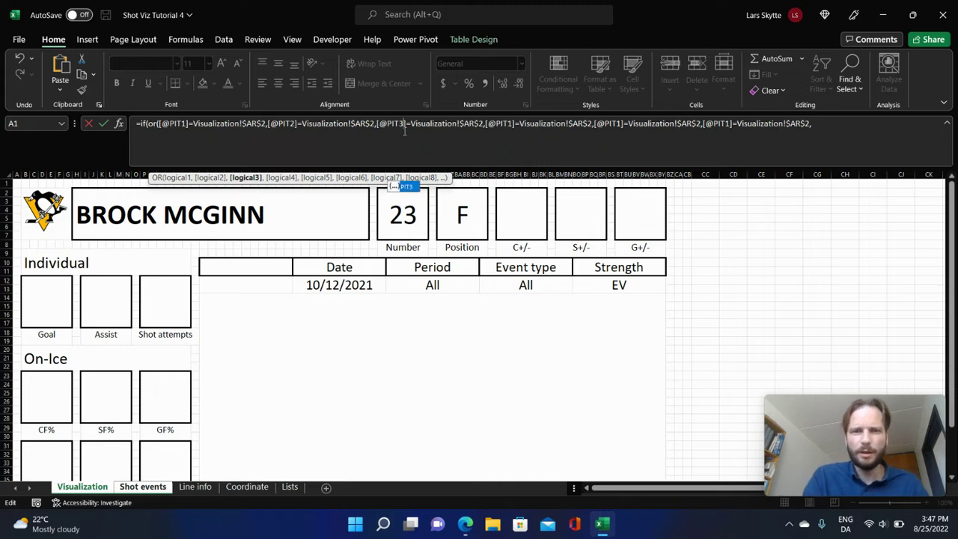
click(514, 124)
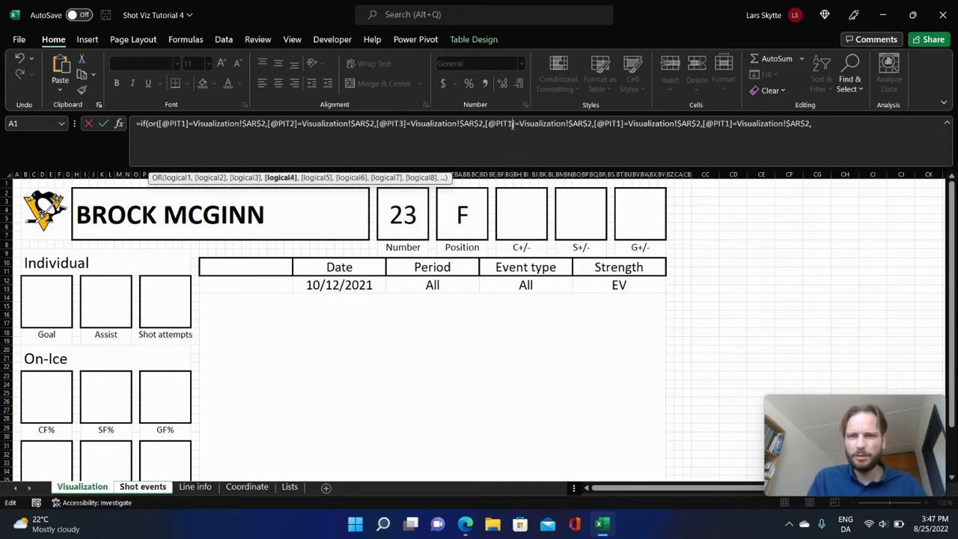
key(BackSpace)
text(4)
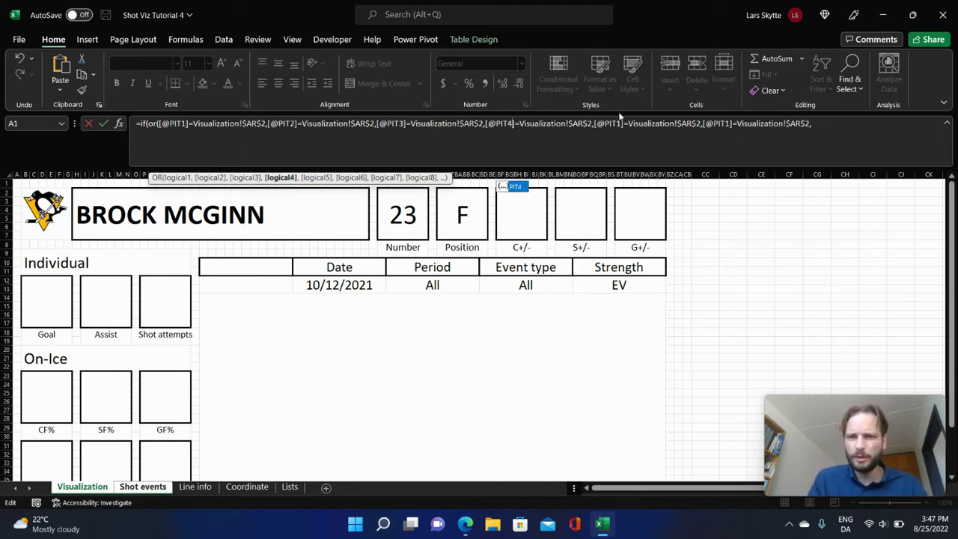
click(622, 124)
key(BackSpace)
text(5)
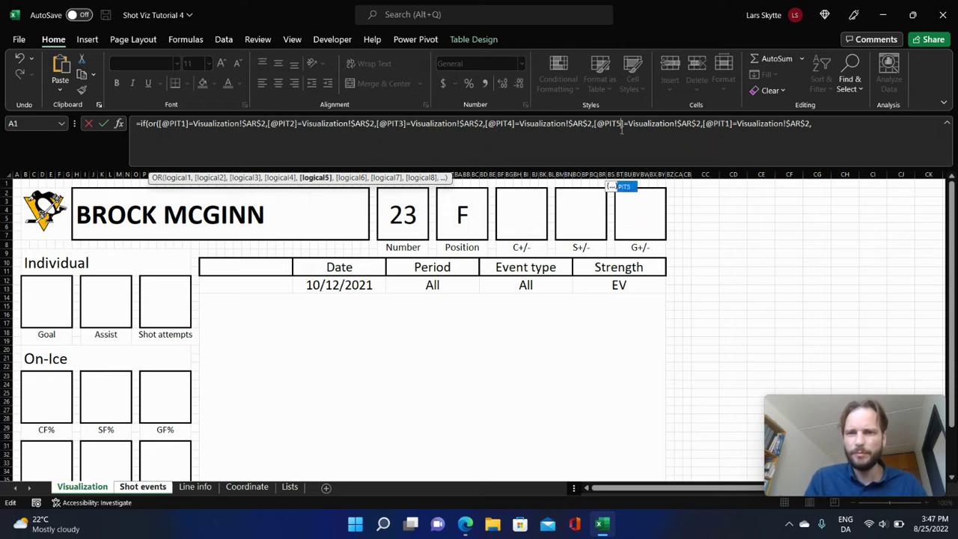
click(731, 123)
key(BackSpace)
key(BackSpace)
key(BackSpace)
key(BackSpace)
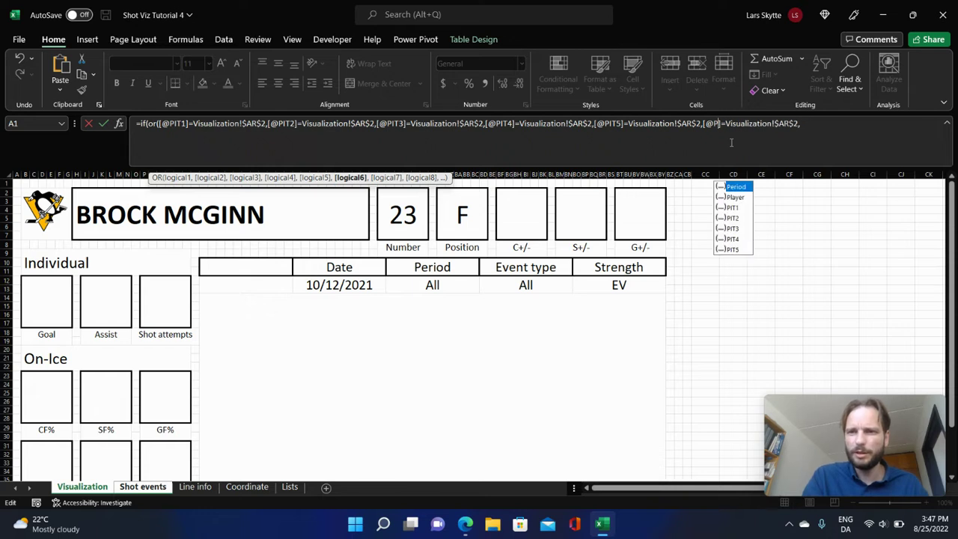
text(Goal)
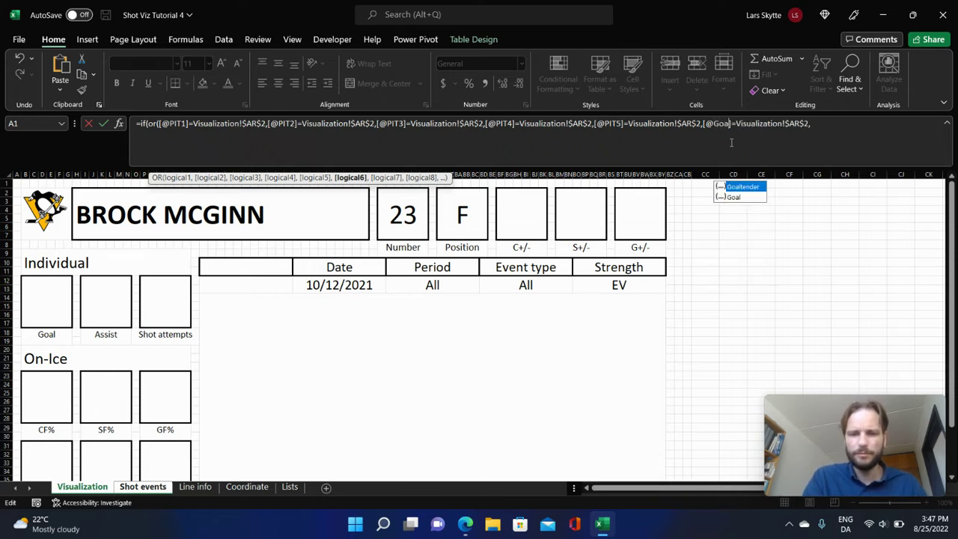
text(tender)
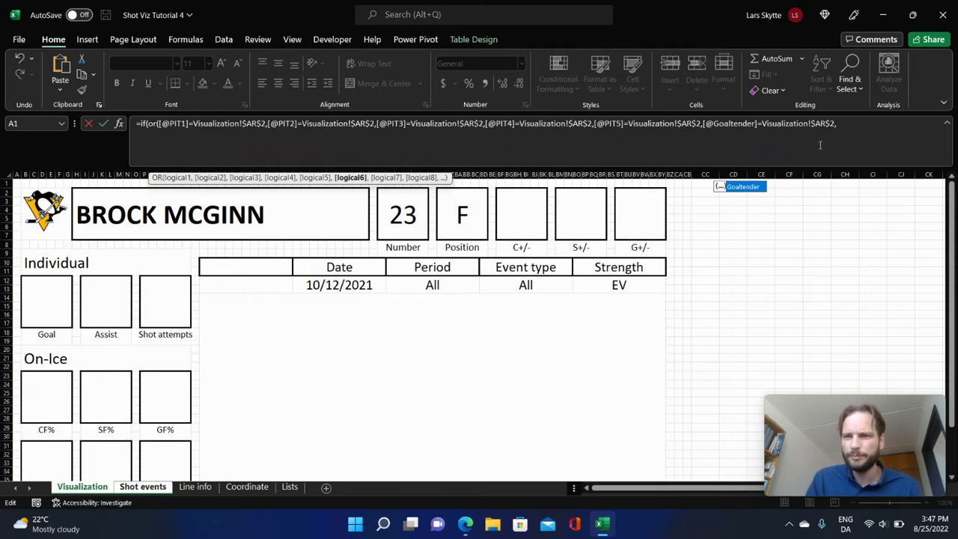
Remove the trailing comma, close the OR, return 1 or 0, and commit the On-Ice formula.
click(867, 121)
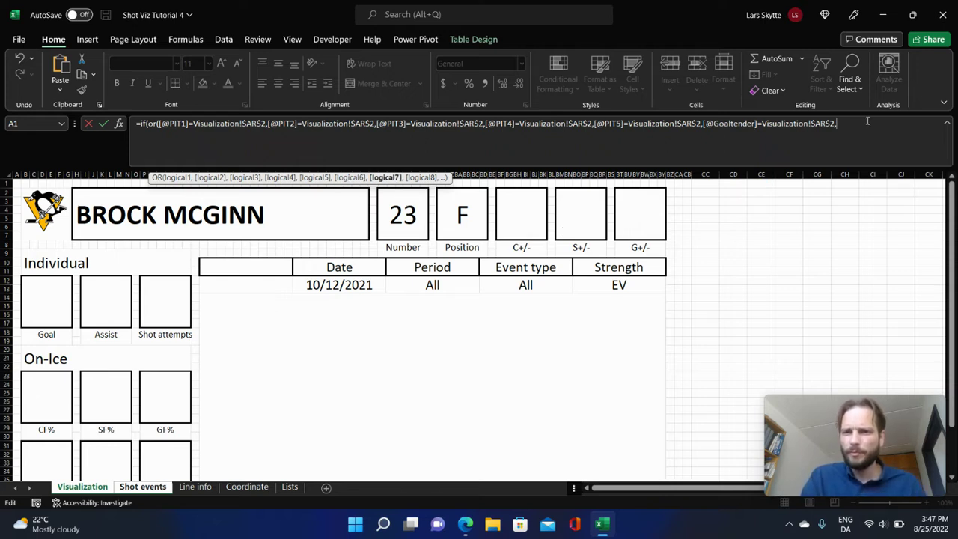
key(BackSpace)
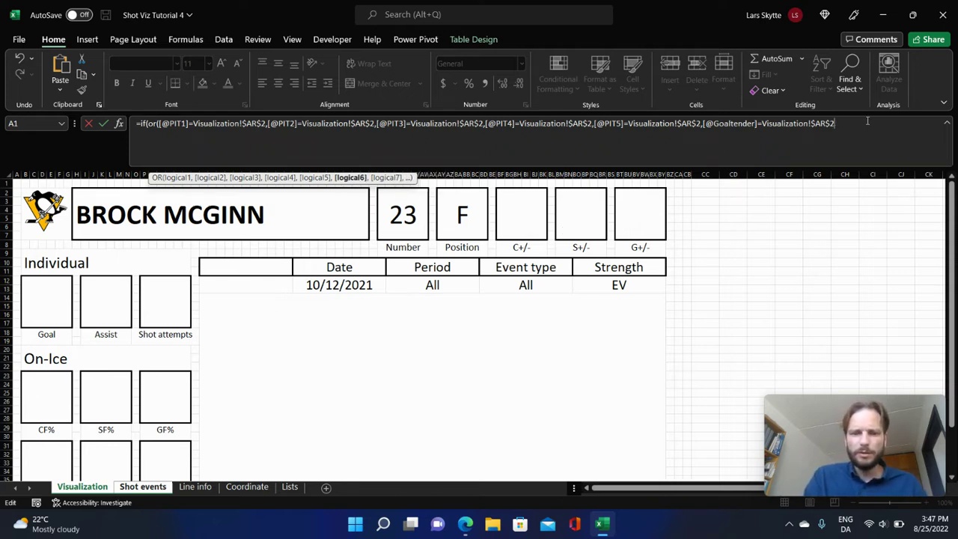
text())
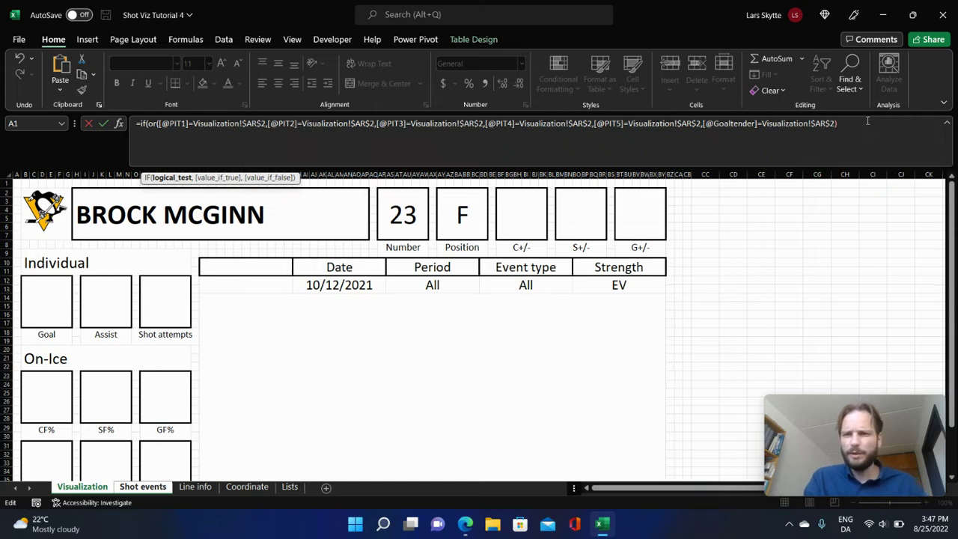
text(,1,0)
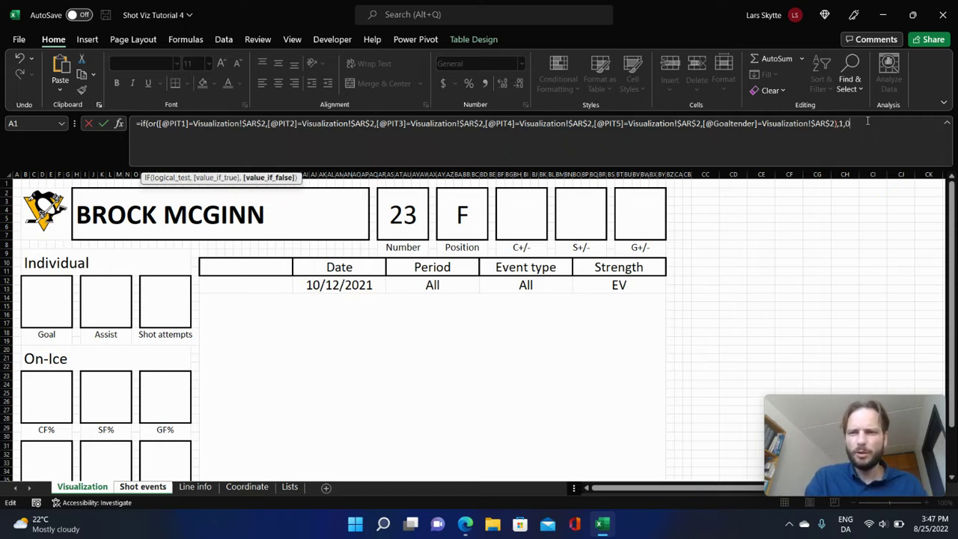
text())
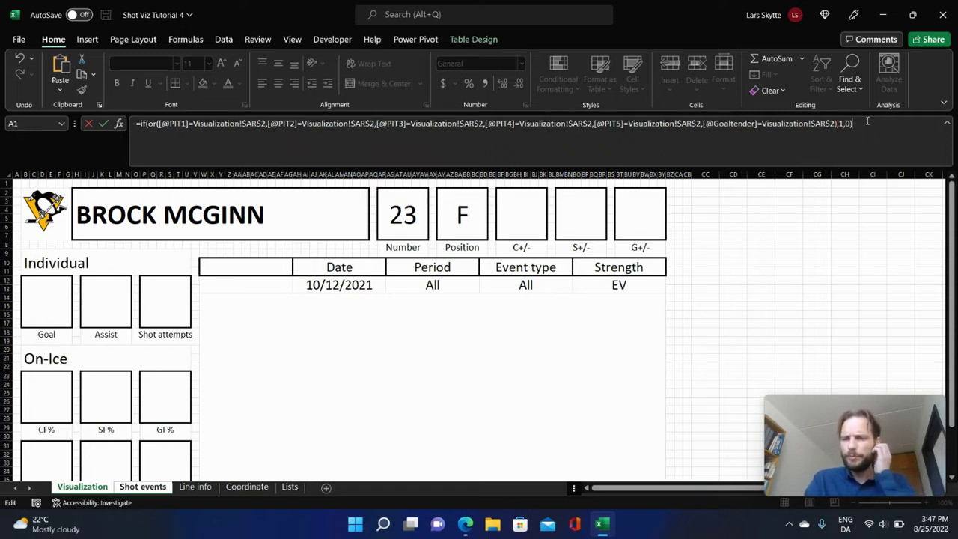
key(Return)
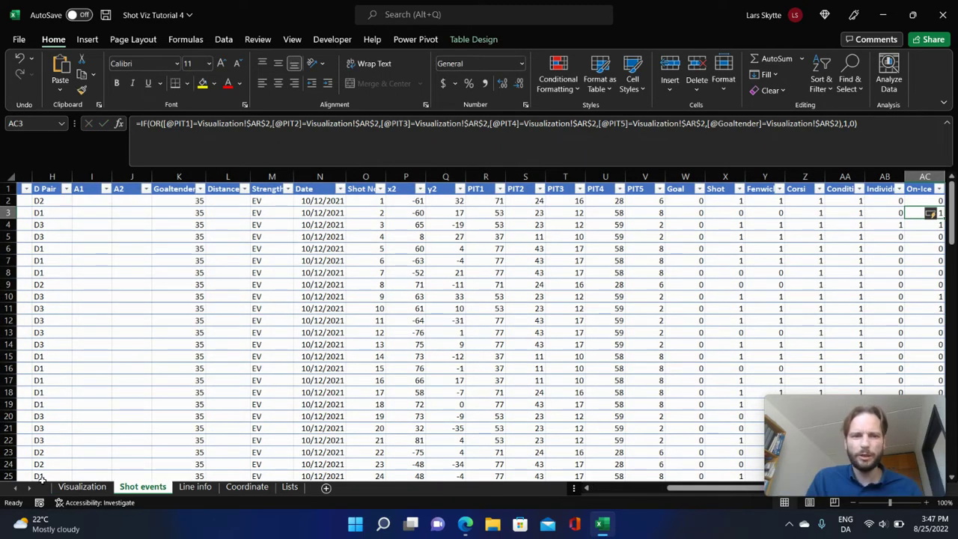
Check row 2's PIT1 to PIT5 and Goaltender numbers against the Number cell on the Visualization sheet.
click(82, 487)
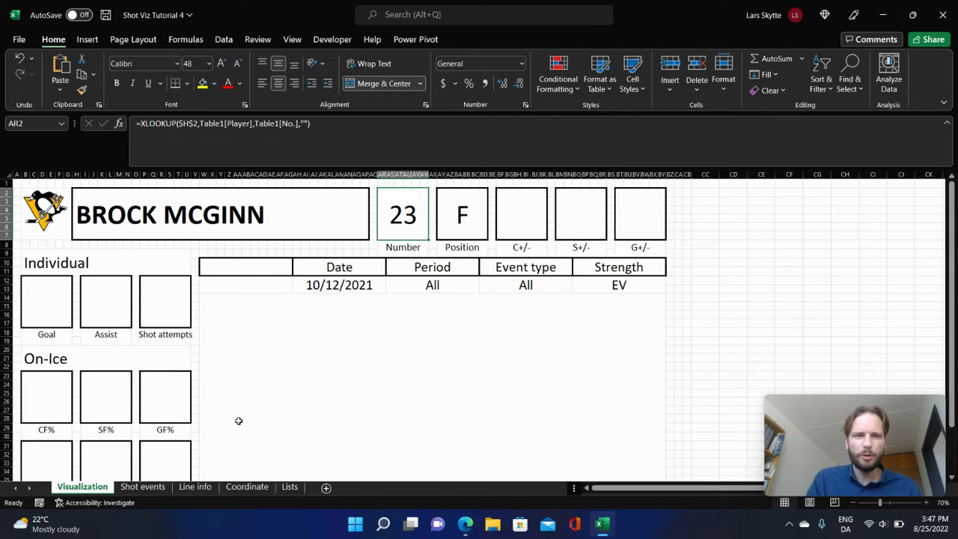
click(150, 487)
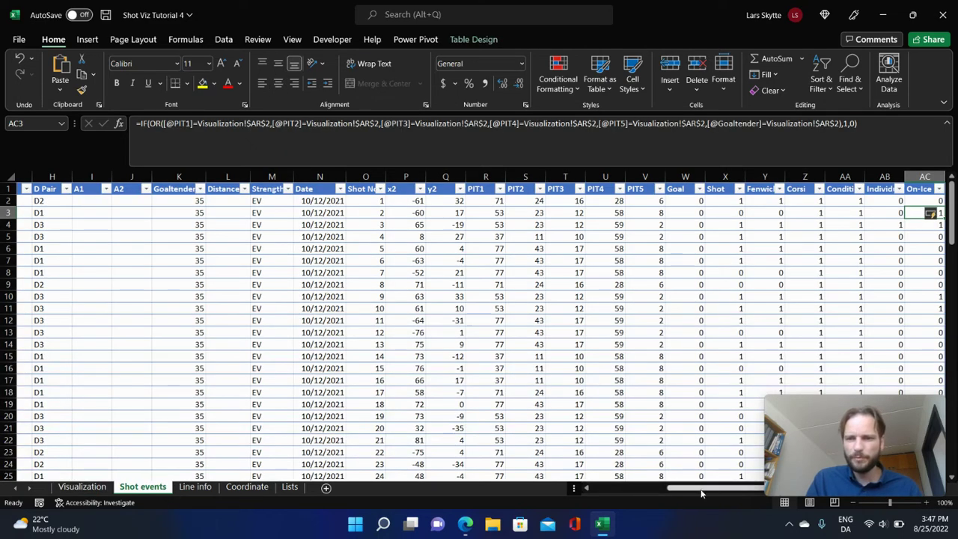
drag(700, 489, 764, 487)
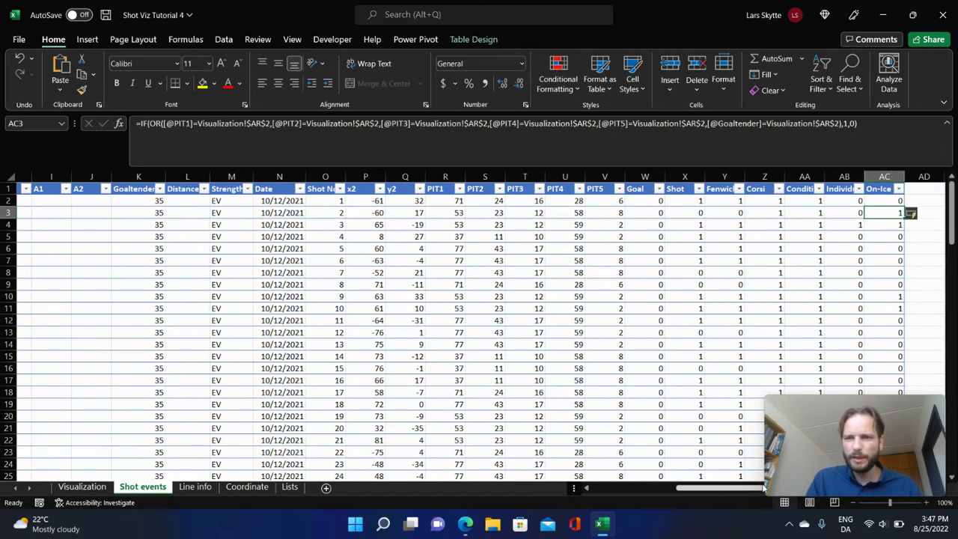
click(437, 204)
click(479, 200)
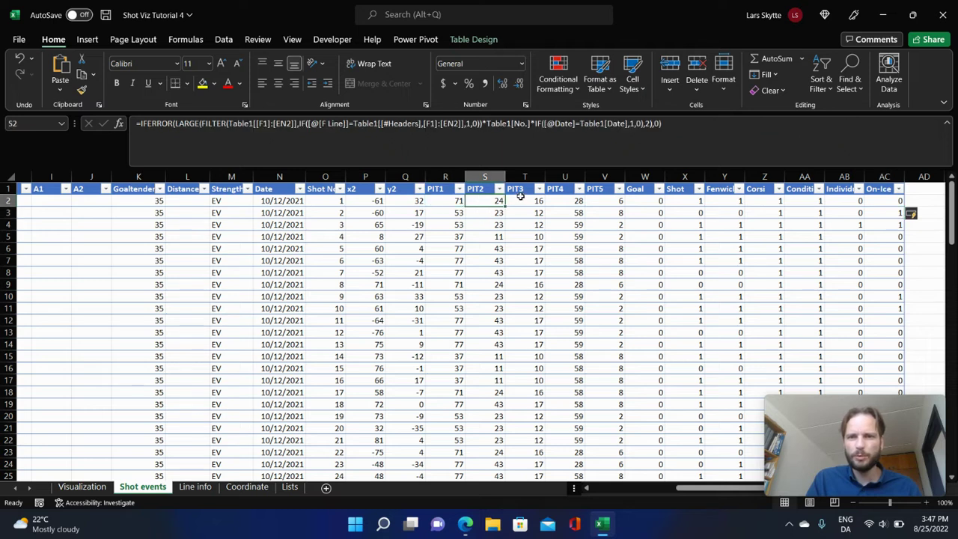
click(524, 201)
click(563, 200)
click(616, 199)
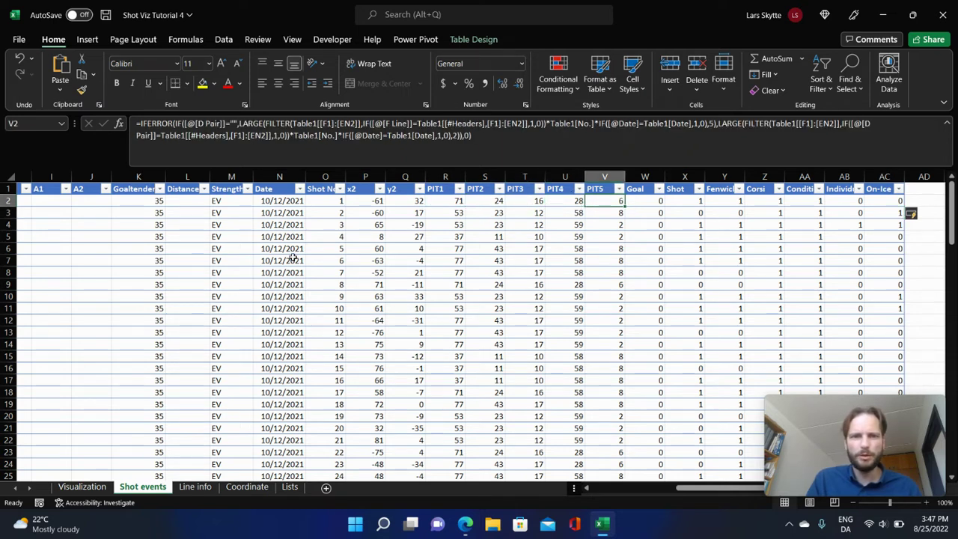
click(140, 200)
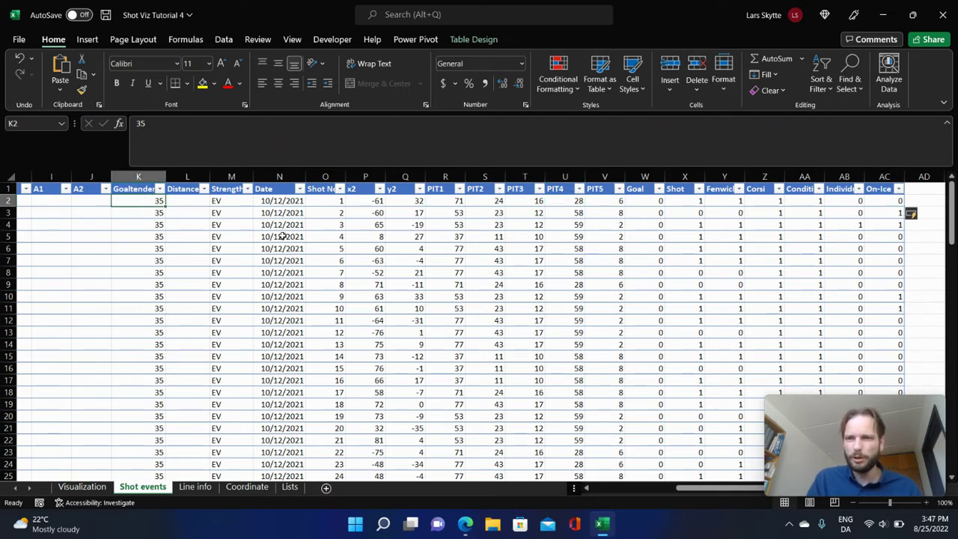
Check the On-Ice values in rows 3 and 4 against the PIT2 numbers in those rows.
drag(890, 213, 896, 223)
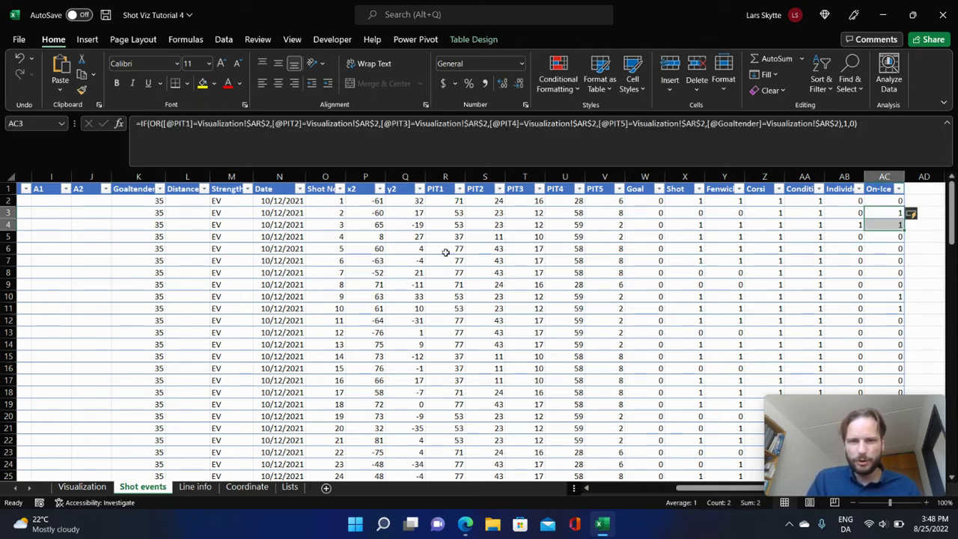
click(488, 215)
click(489, 223)
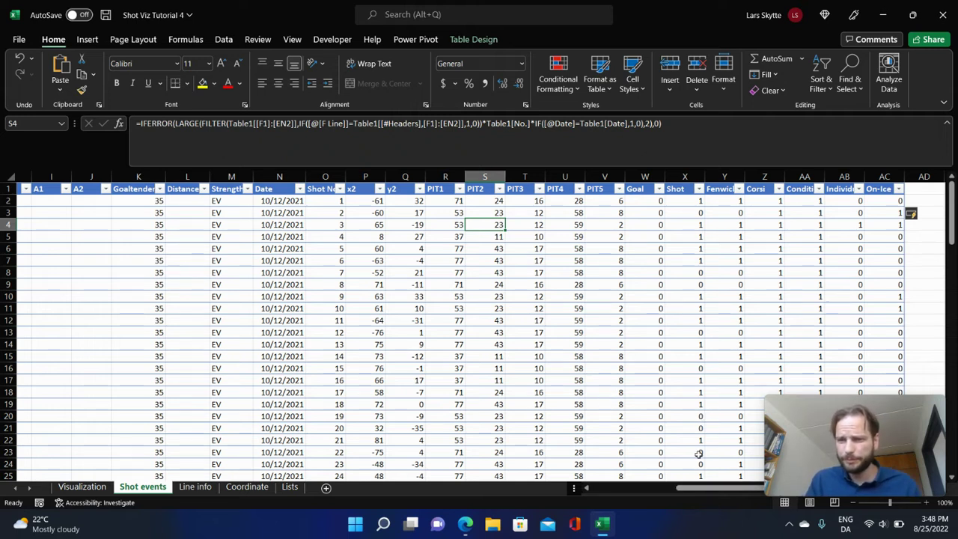
Enter the heading Individual in cell AE1, outside the shot events table.
click(928, 212)
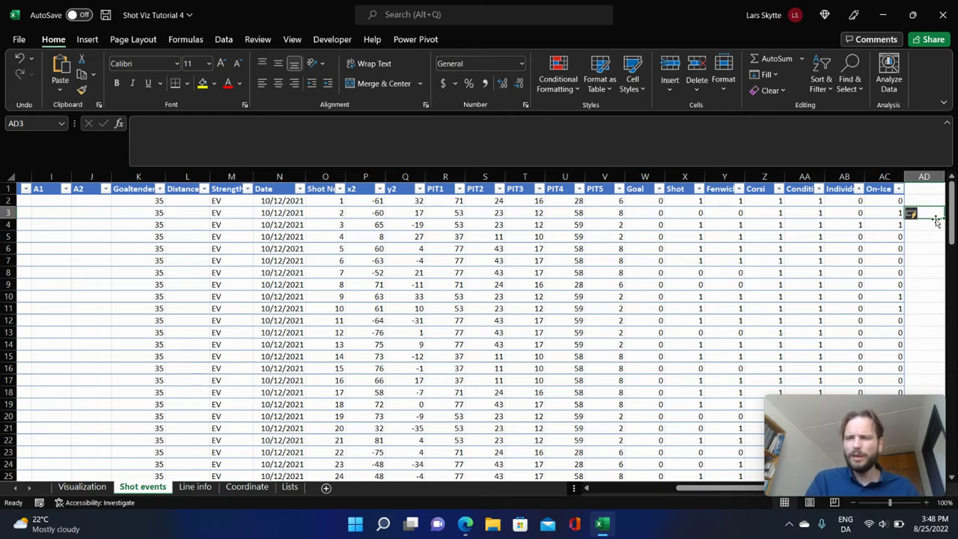
key(Right)
key(Right)
key(Right)
key(Right)
key(Right)
key(Right)
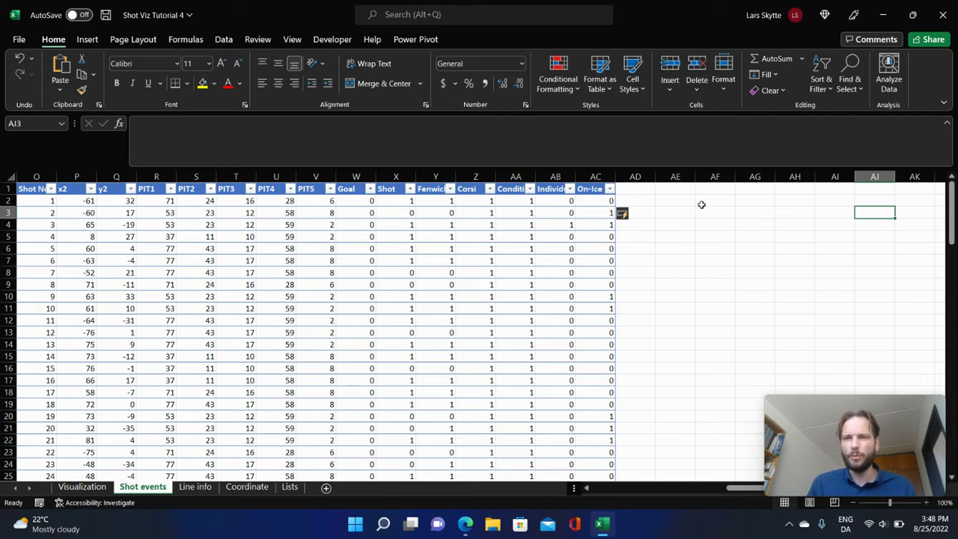
click(677, 190)
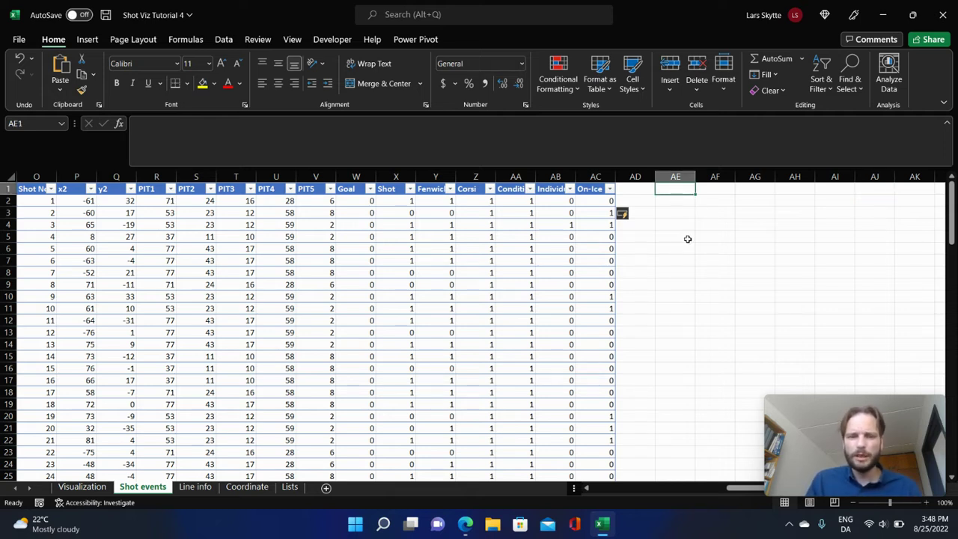
text(Indi)
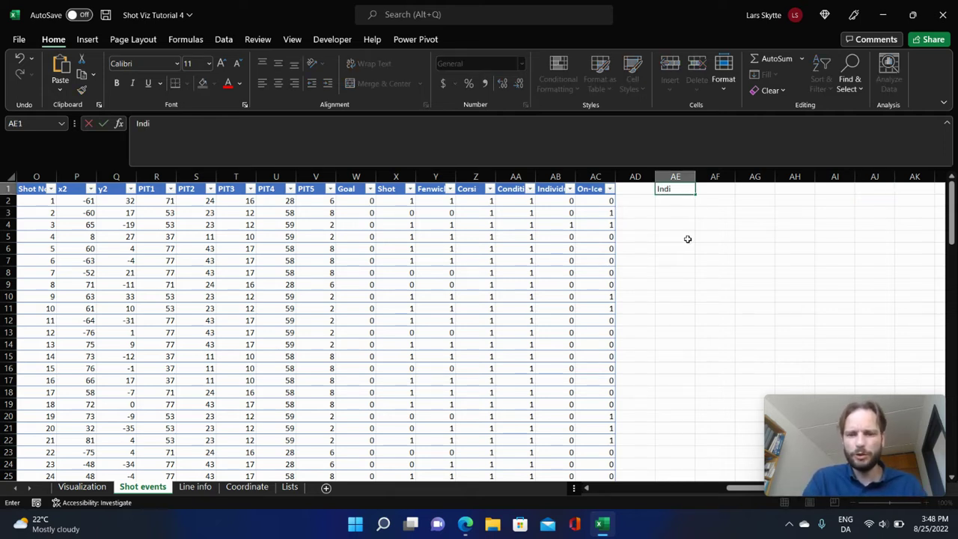
text(vidual)
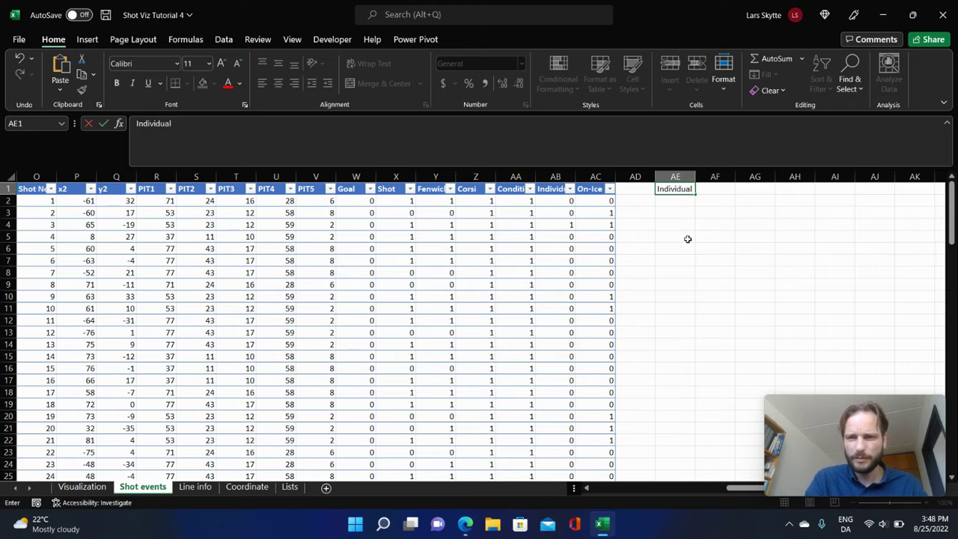
key(Return)
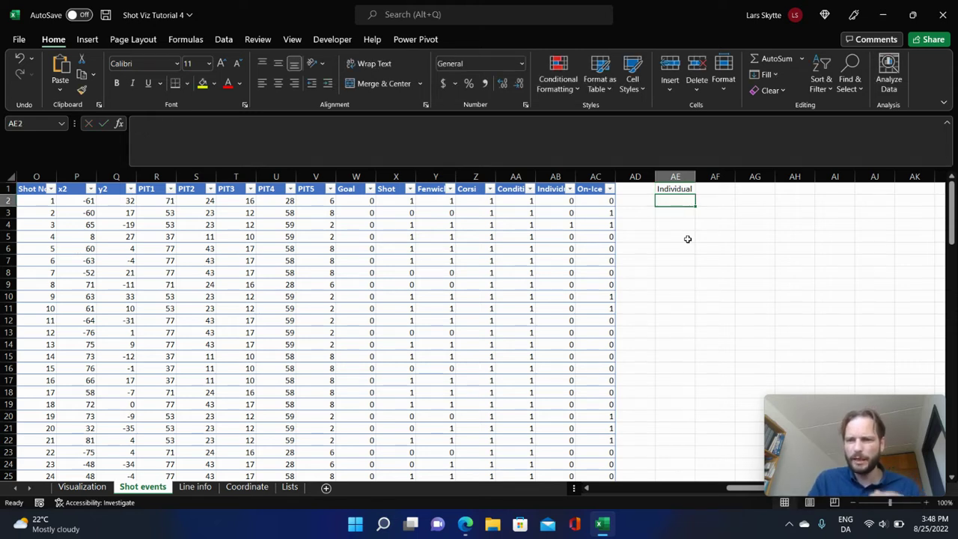
Add the headings x and y beside Individual in cells AF1 and AG1.
click(706, 192)
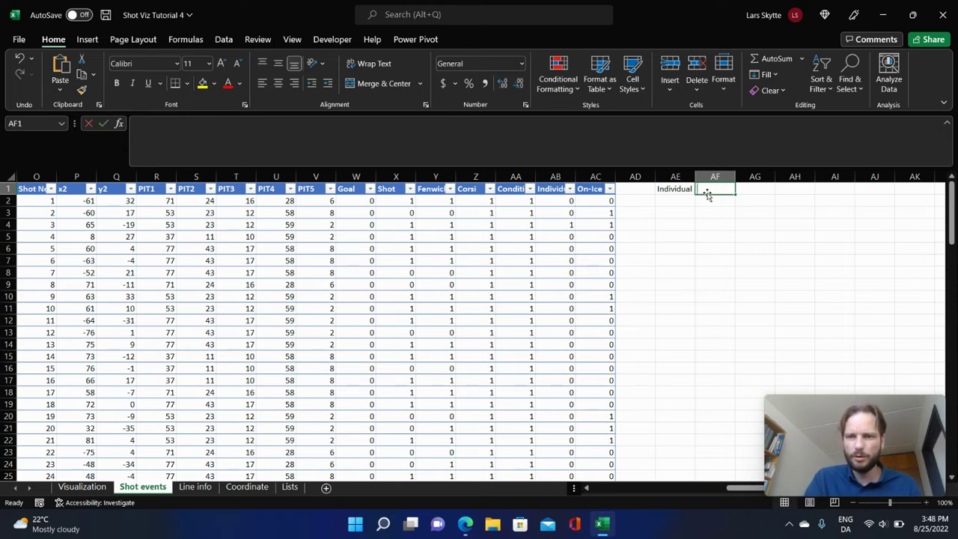
text(x)
key(Tab)
text(y)
key(Tab)
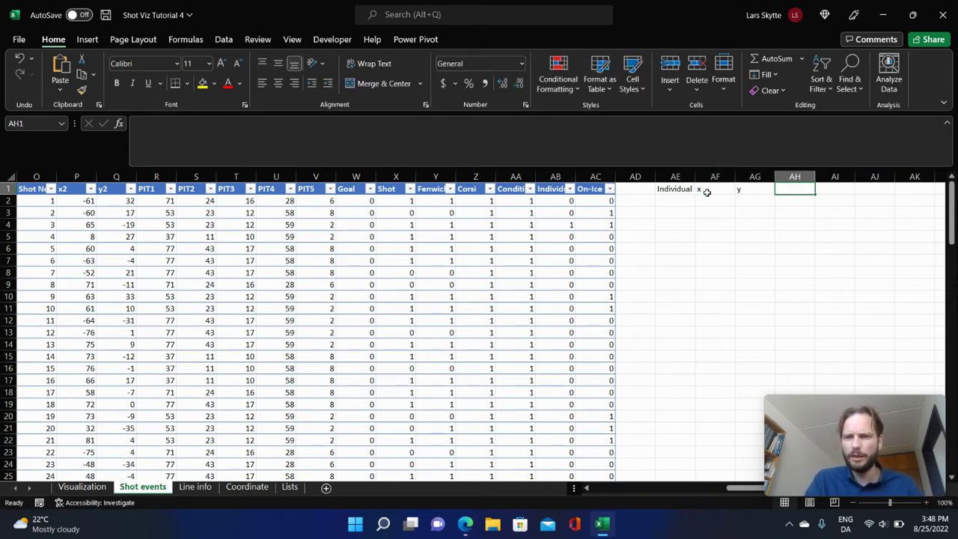
Enter the headings On-Ice For, x and y in cells AI1, AJ1 and AK1, and move on to AM1.
click(831, 185)
text(On)
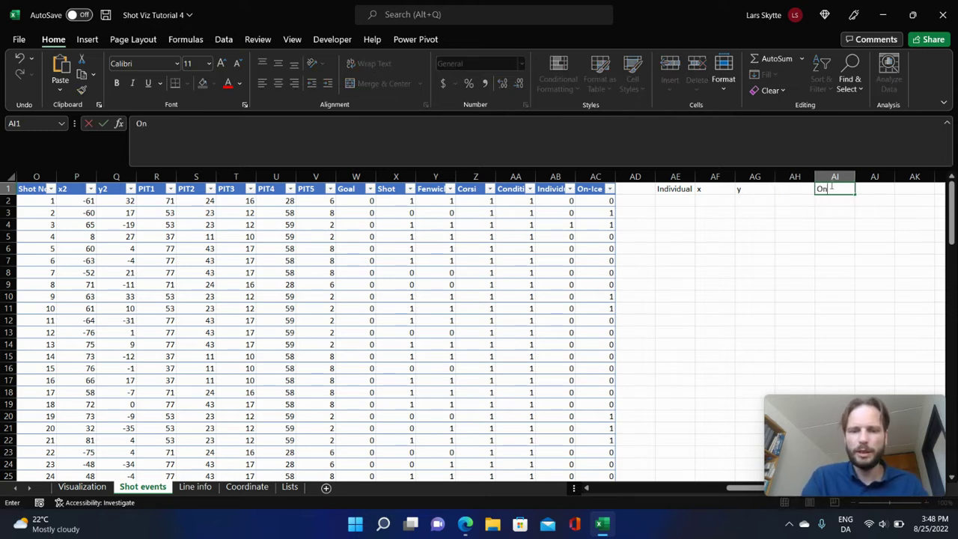
text(-Ice For)
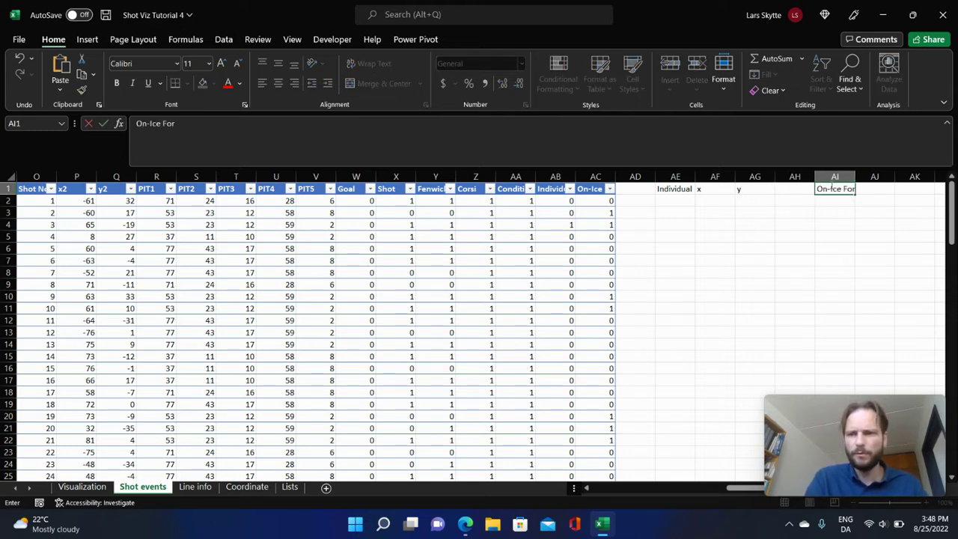
key(Tab)
text(x)
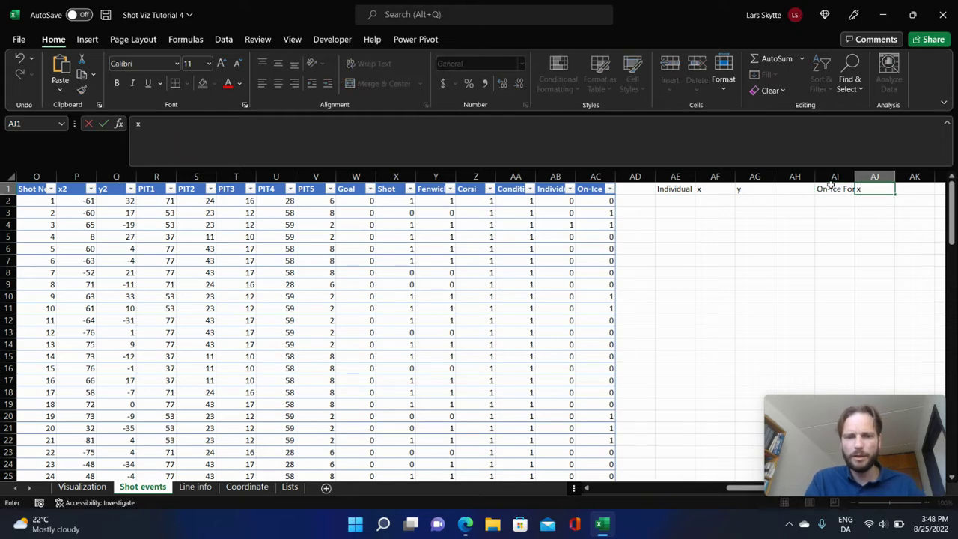
key(Tab)
text(y)
key(Tab)
key(Tab)
key(Tab)
key(shift+Tab)
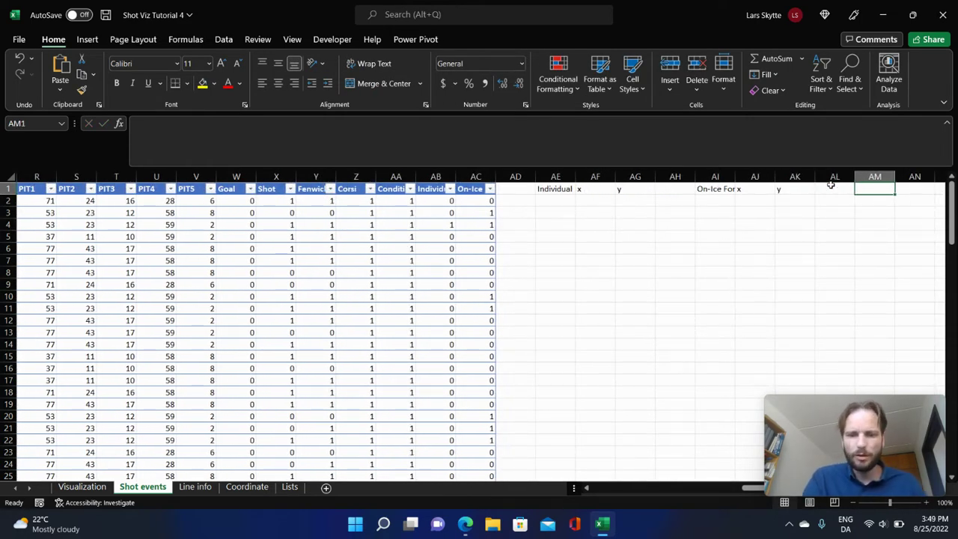
Enter the headings On-Ice Ageainst, x and y in cells AM1, AN1 and AO1.
text(On)
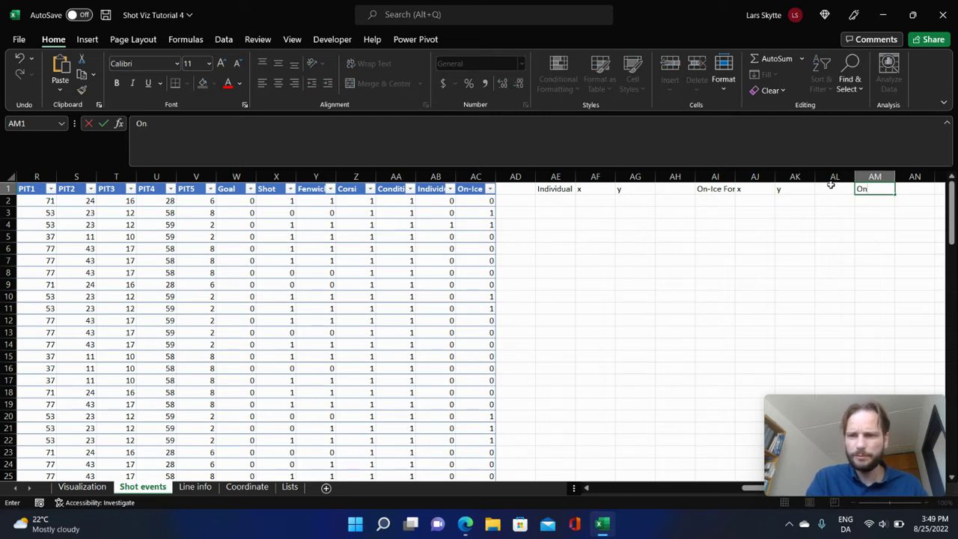
text(-Ice )
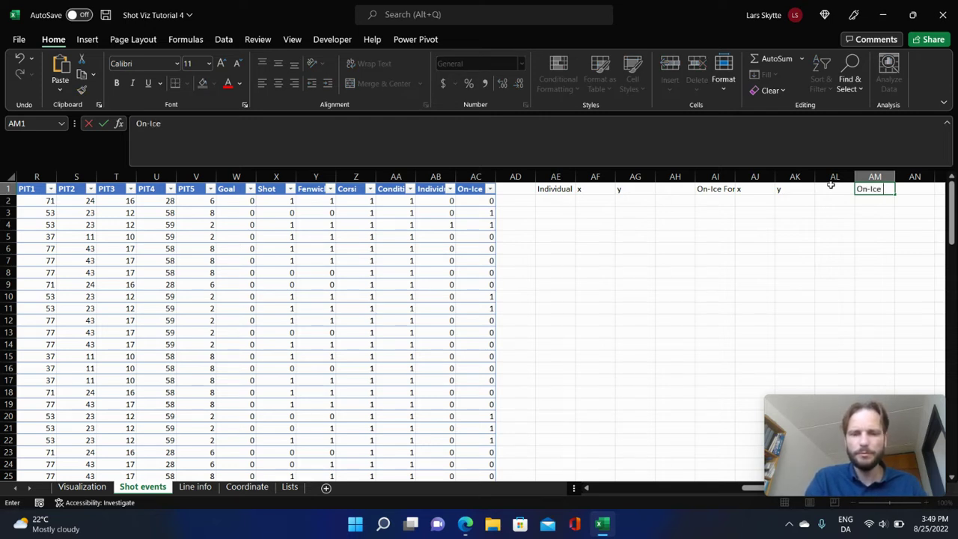
text(Ageainst)
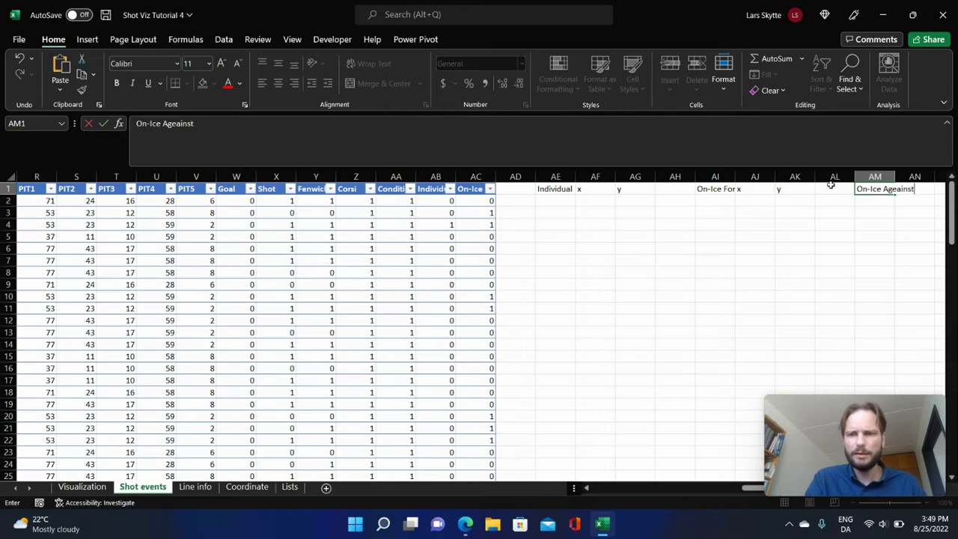
key(Tab)
text(x)
key(Tab)
text(y)
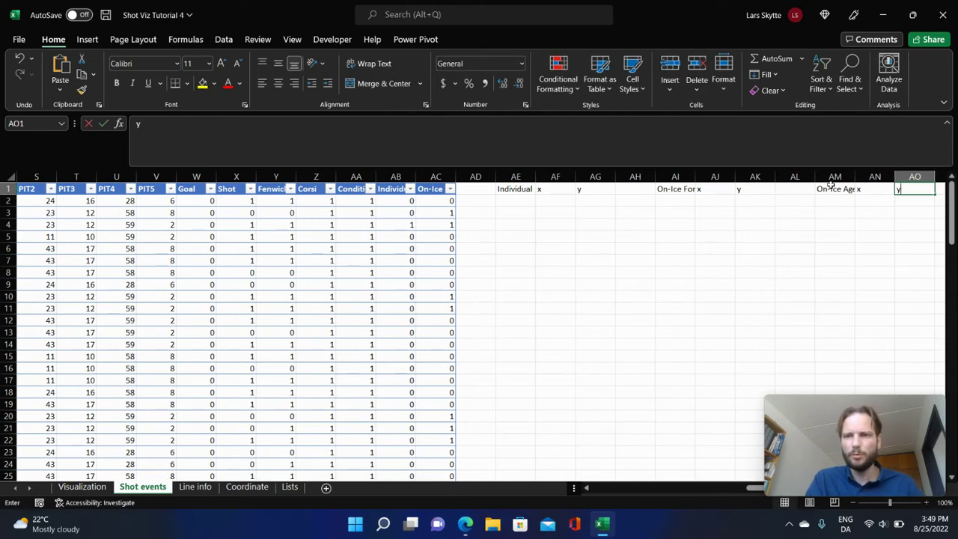
key(Tab)
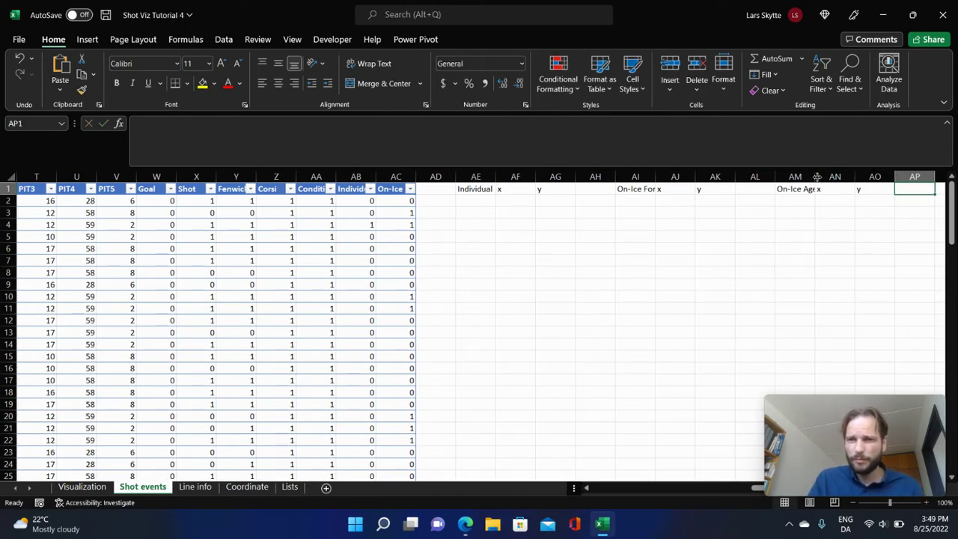
Widen columns AM, AI and AE so their headings fit.
drag(815, 180, 846, 183)
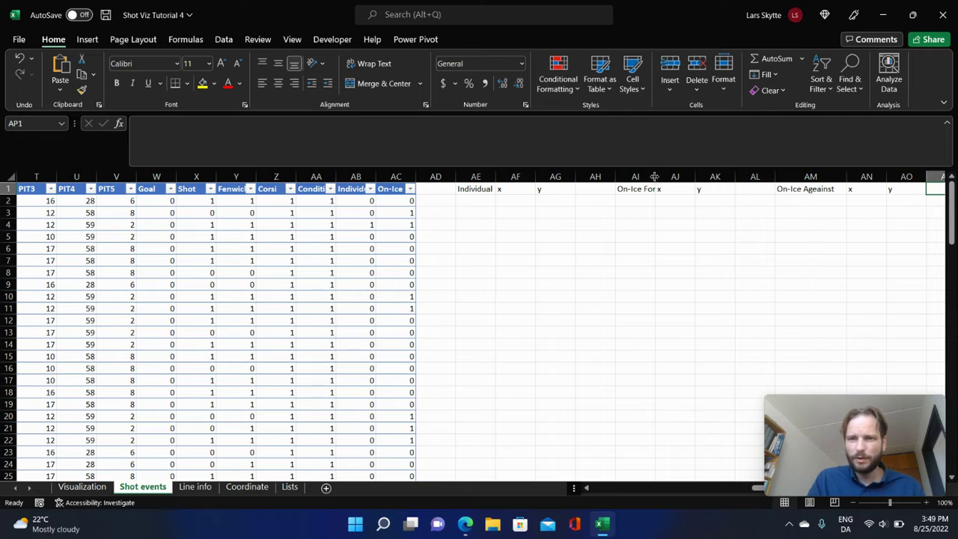
drag(656, 177, 673, 178)
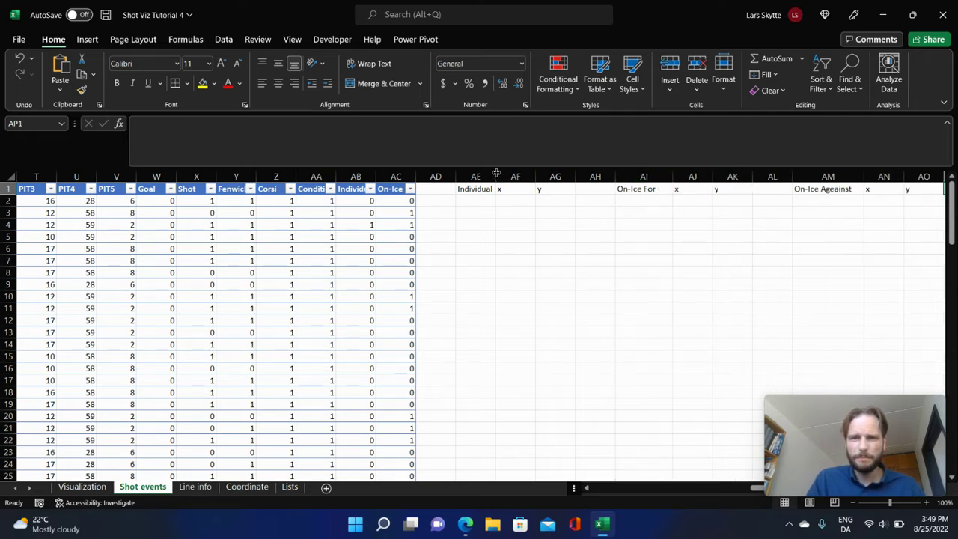
drag(495, 178, 511, 178)
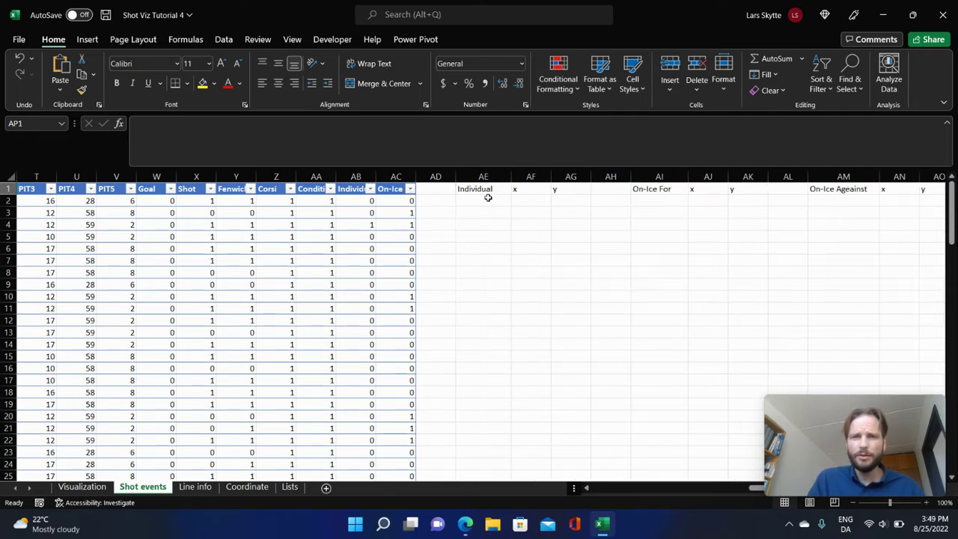
Begin a FILTER formula in AE2 under Individual, using the table's Shot No. column as the array.
click(489, 198)
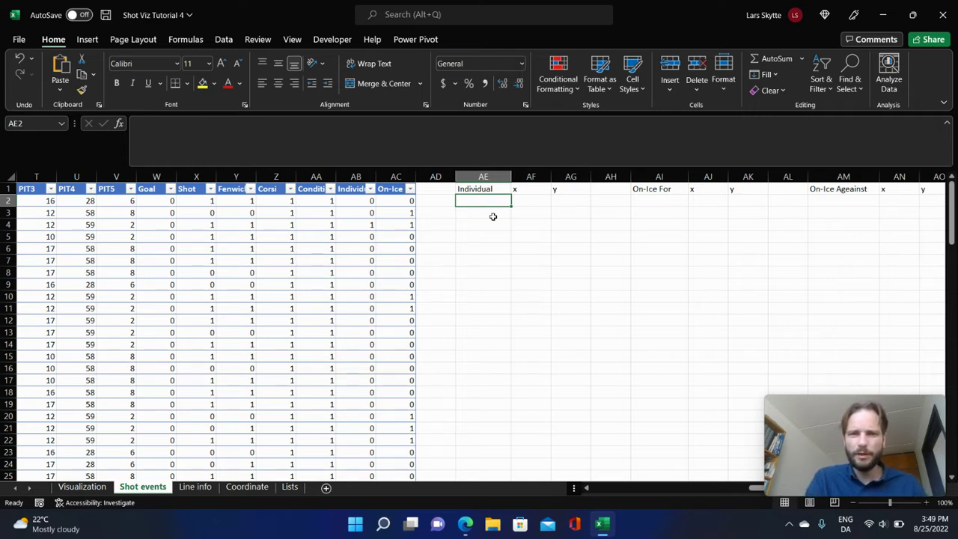
text(=filt)
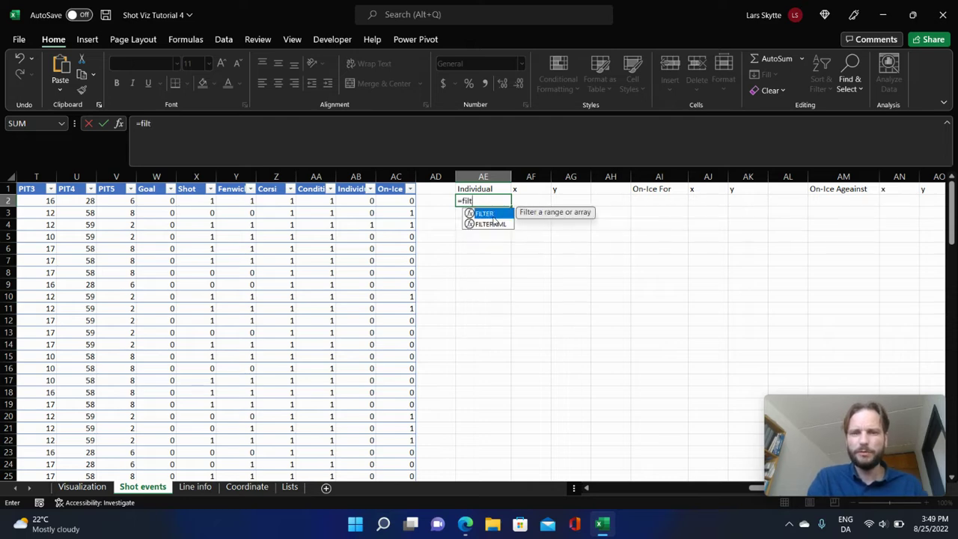
text(er()
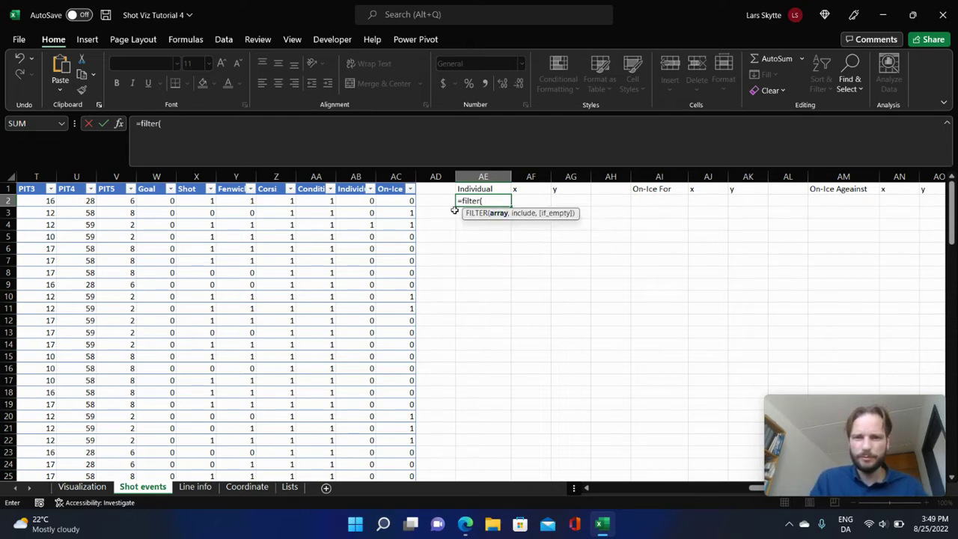
click(683, 488)
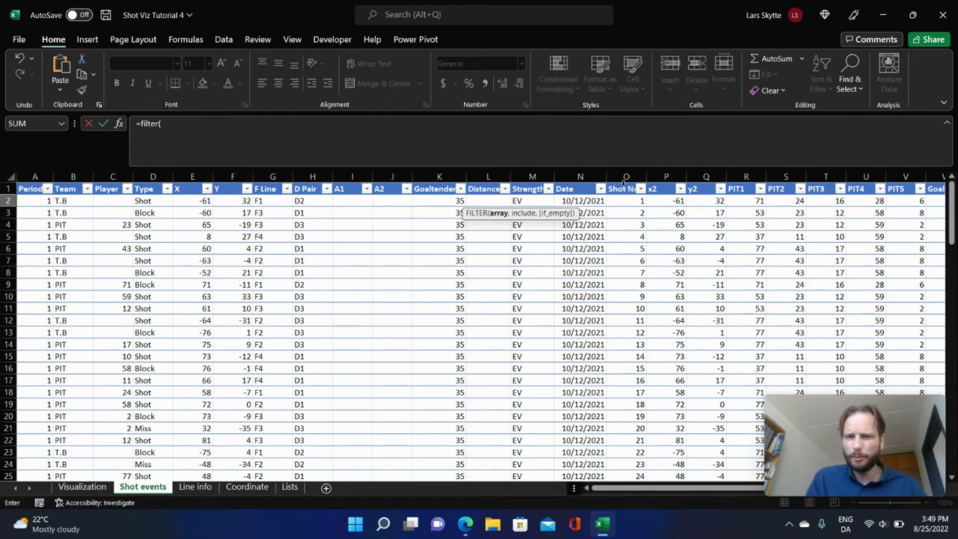
click(623, 184)
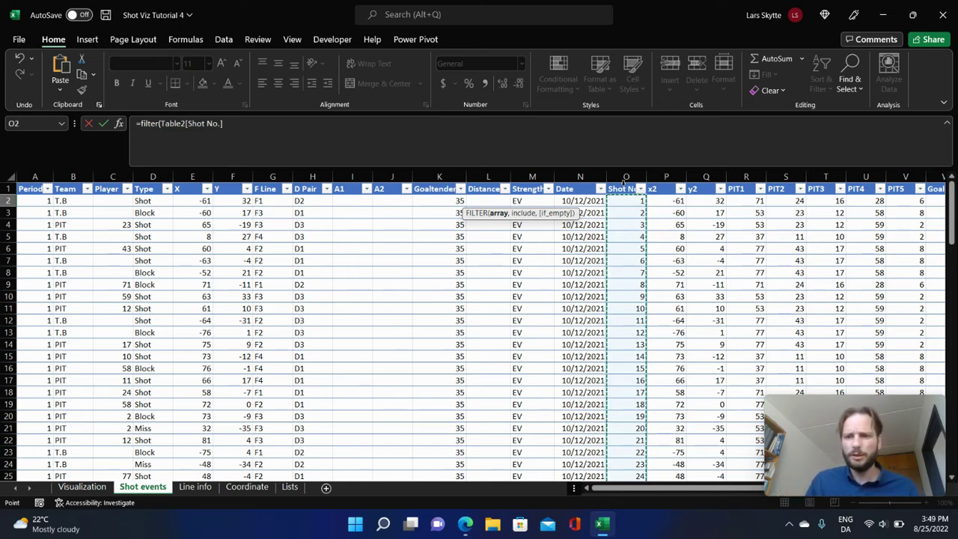
text(,)
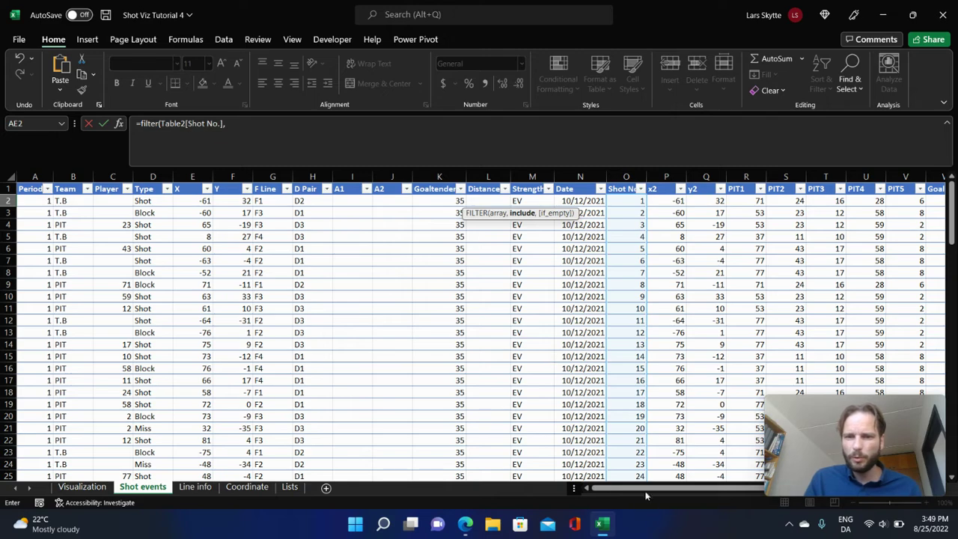
Add the first include test to the FILTER formula as IF(Table2[Condition]=1,1,0).
drag(647, 495, 757, 475)
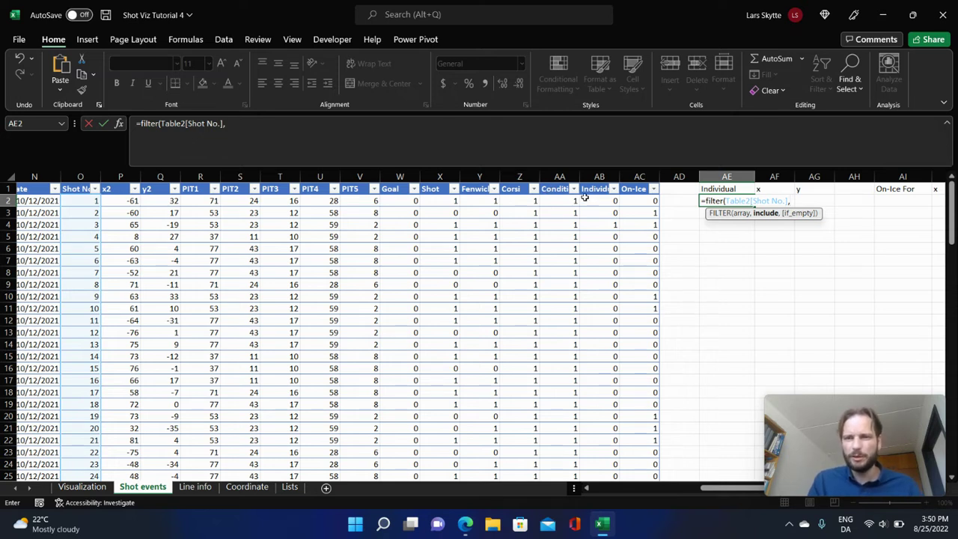
click(261, 124)
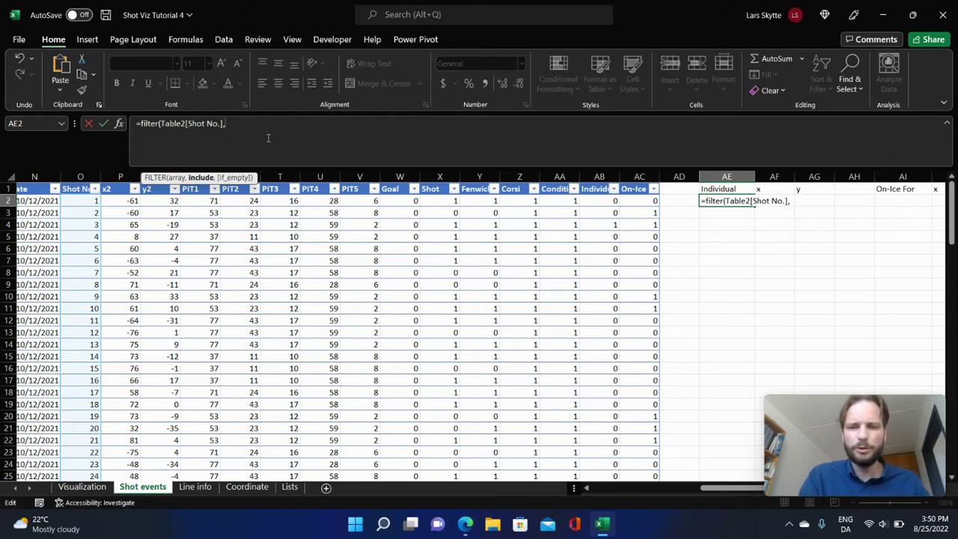
text(if)
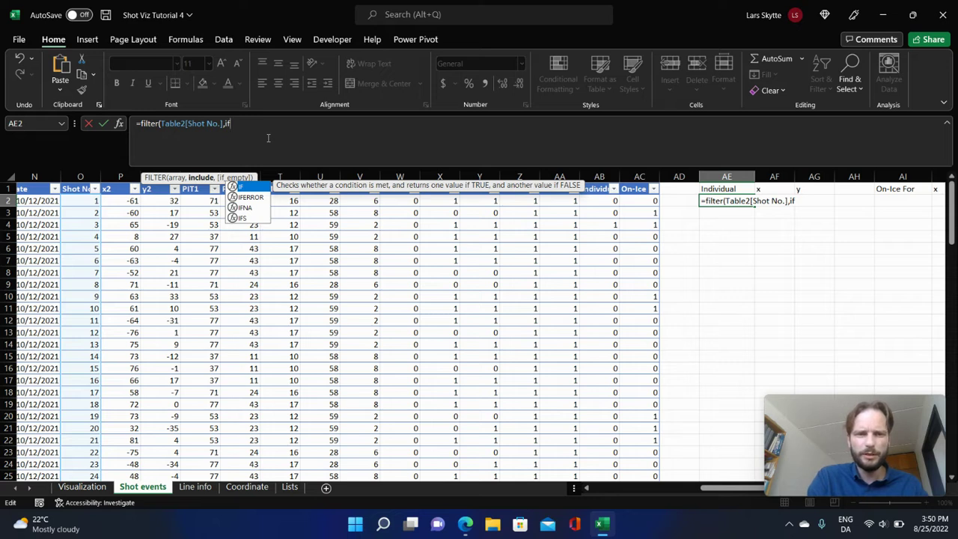
text(()
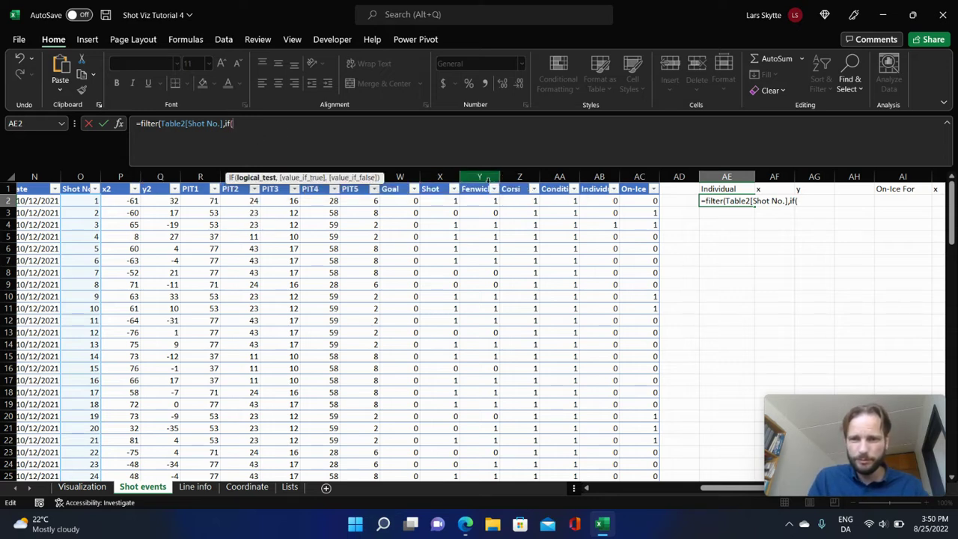
click(552, 183)
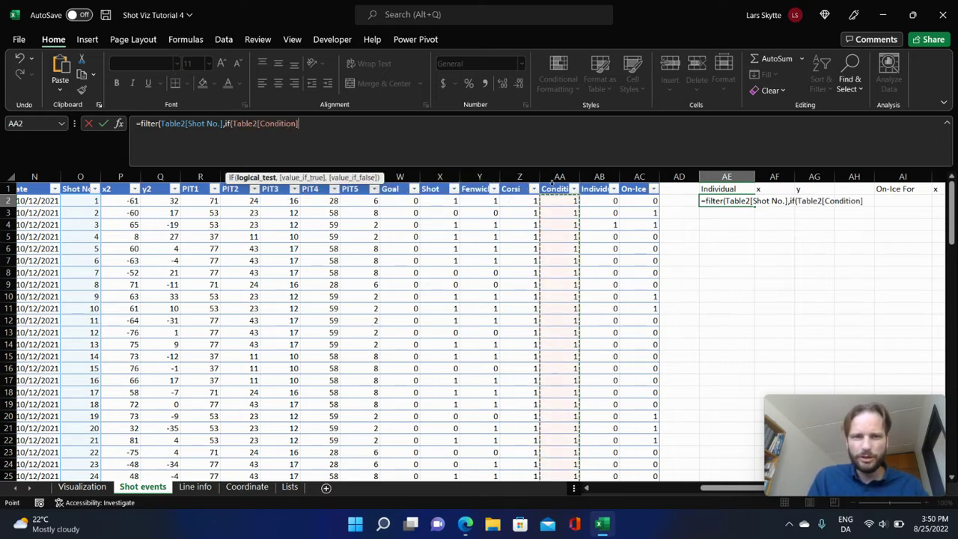
text(=1,)
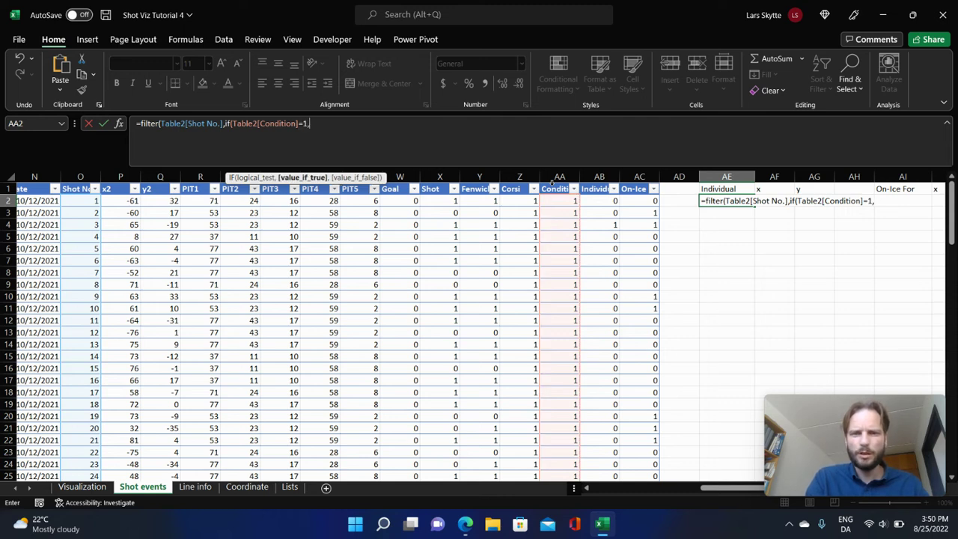
text(1,0))
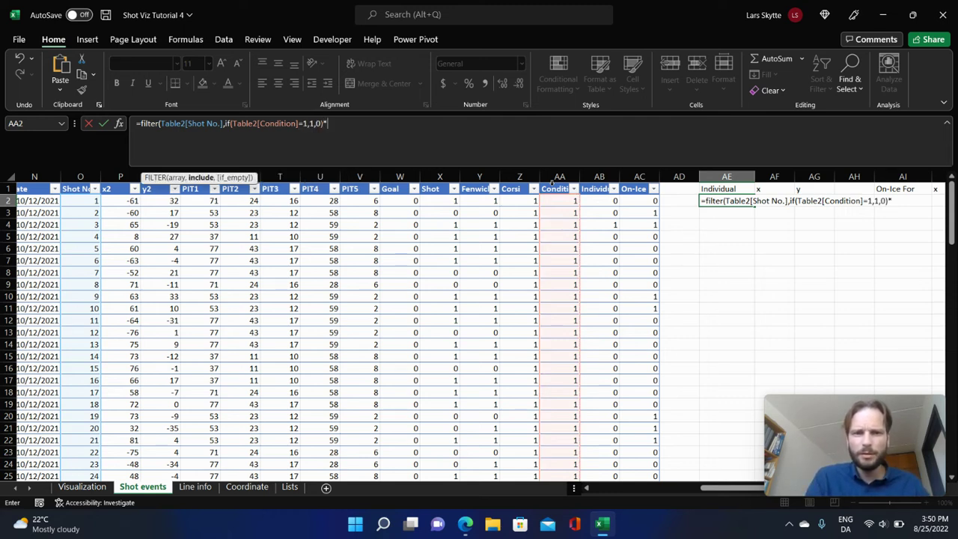
Multiply the include test by IF(Table2[Individual]=1,1,0), return "" when empty, and complete the FILTER formula.
text(*if()
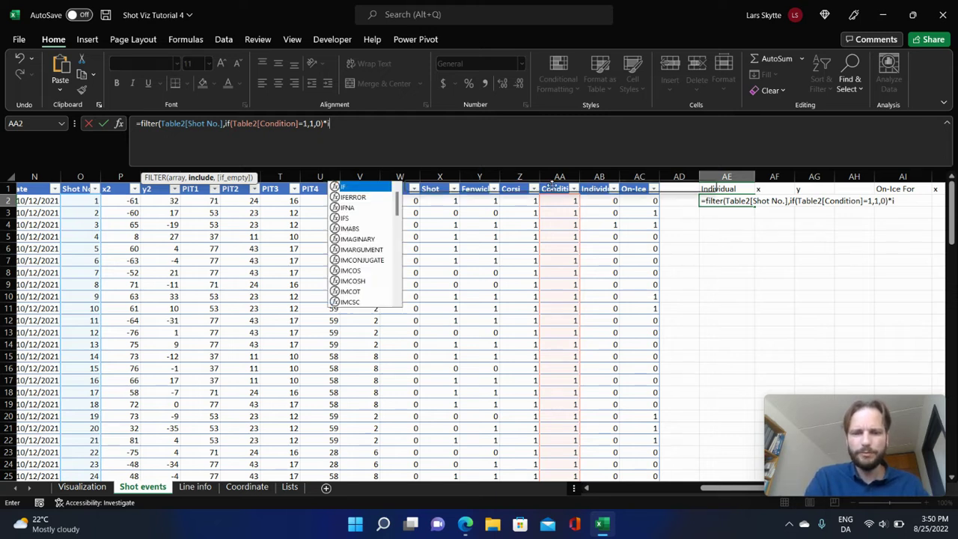
click(596, 182)
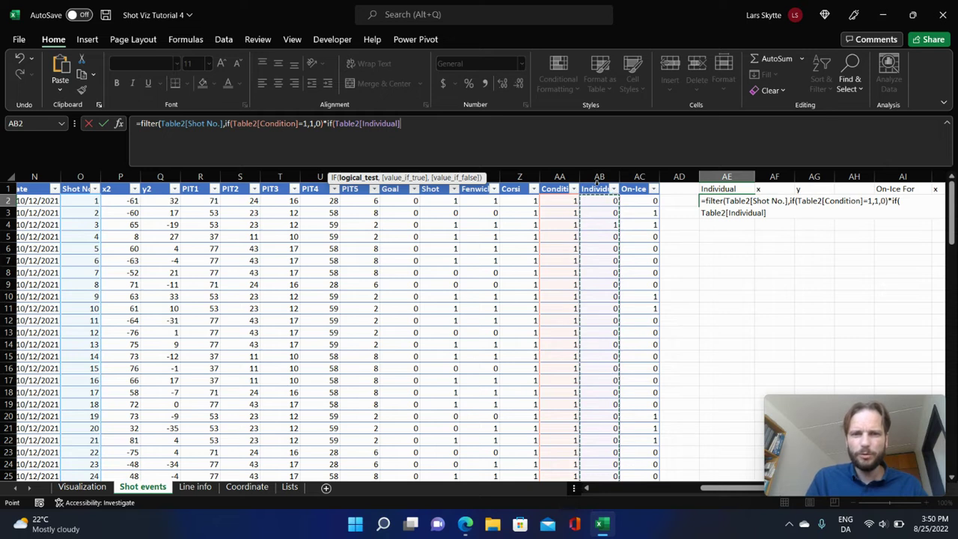
text(=1,1,0))
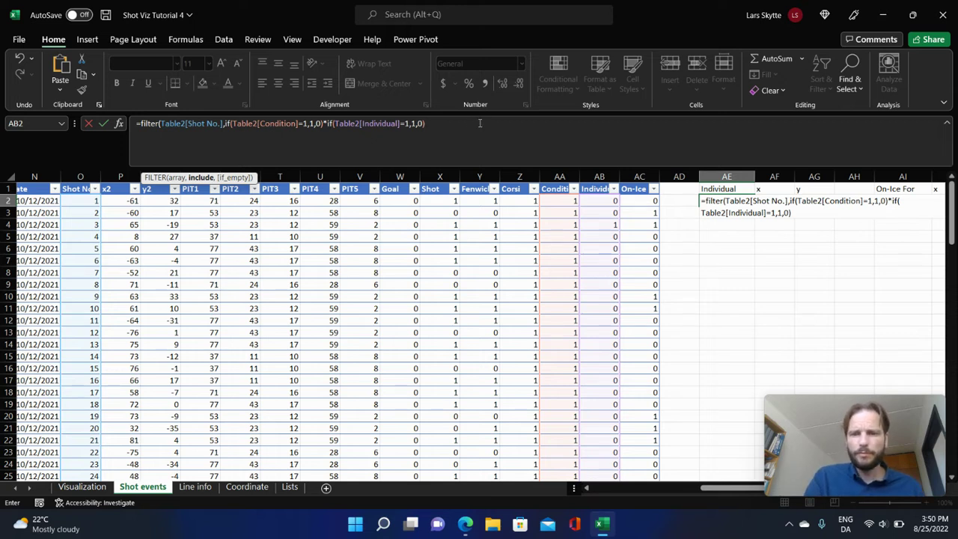
text(,)
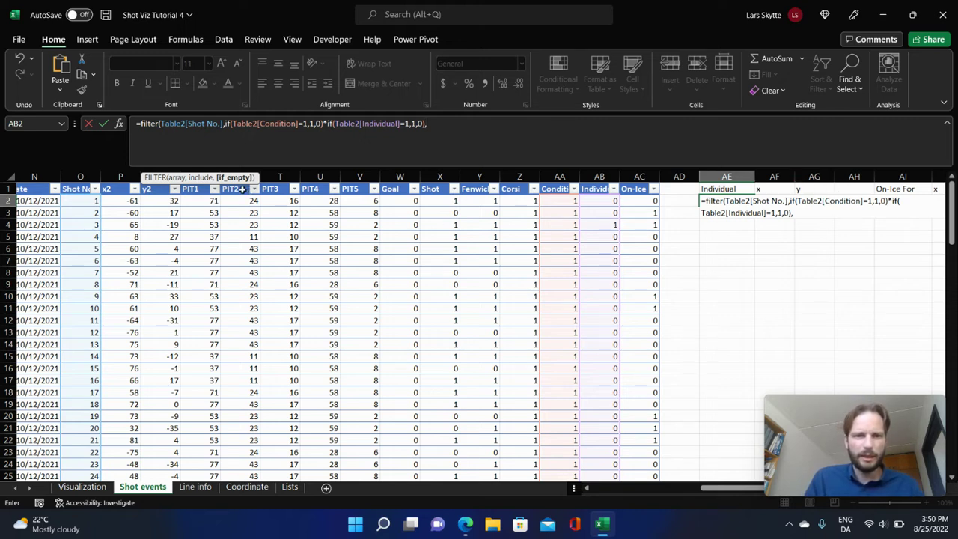
text("")
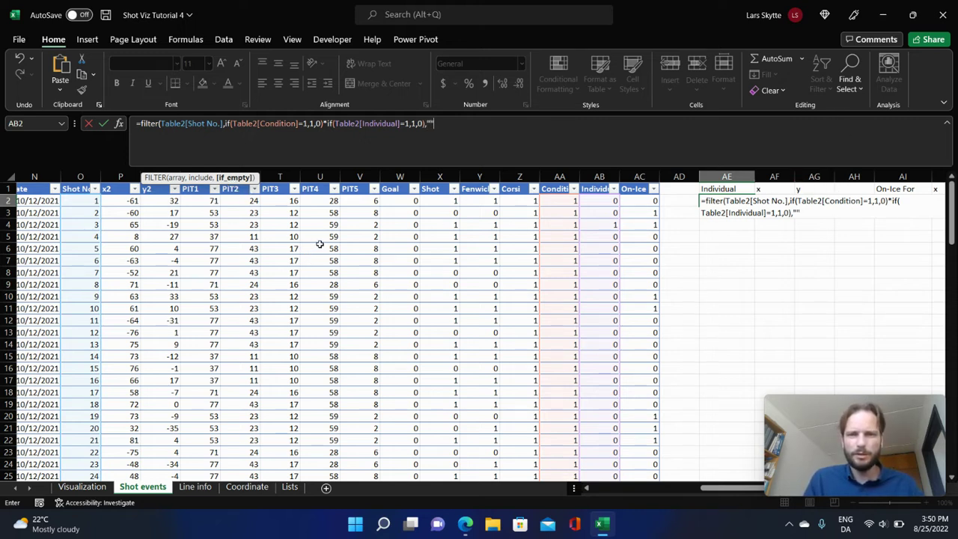
text())
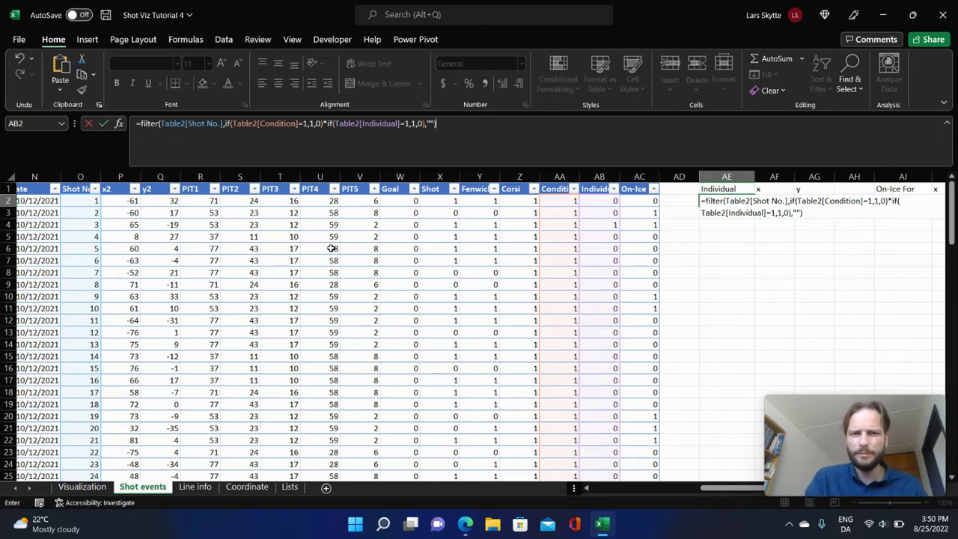
key(Return)
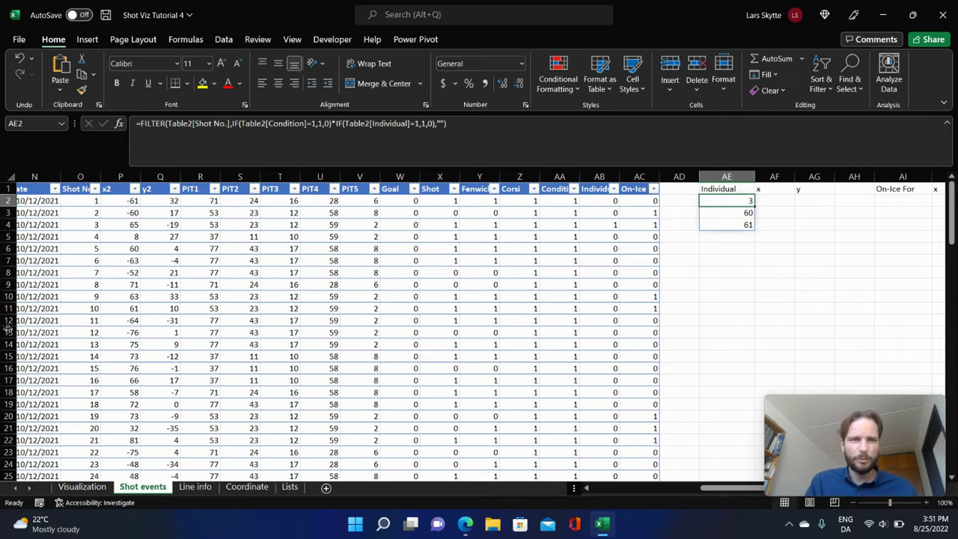
Check the filtered shot numbers in AE against the Shot No. and Individual columns for shots 3 and 60.
click(85, 228)
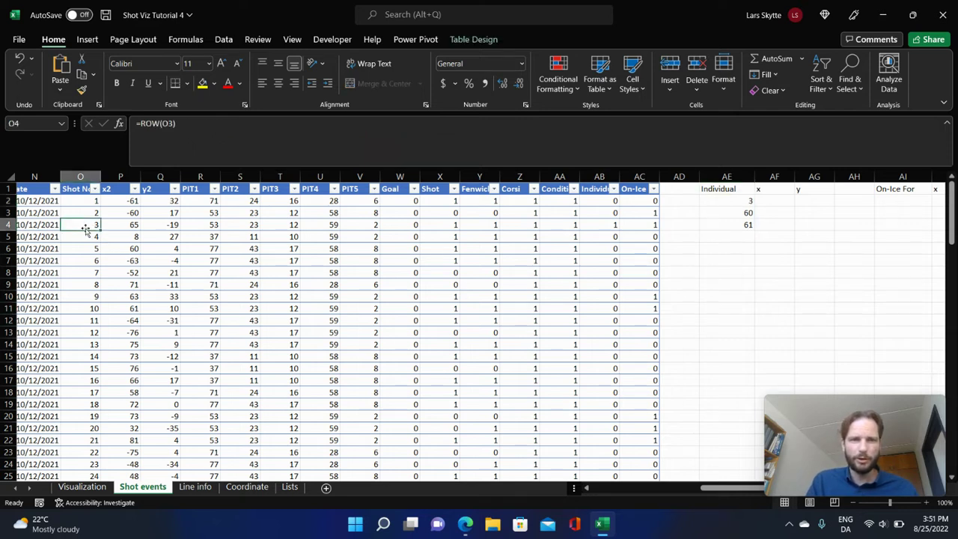
click(601, 226)
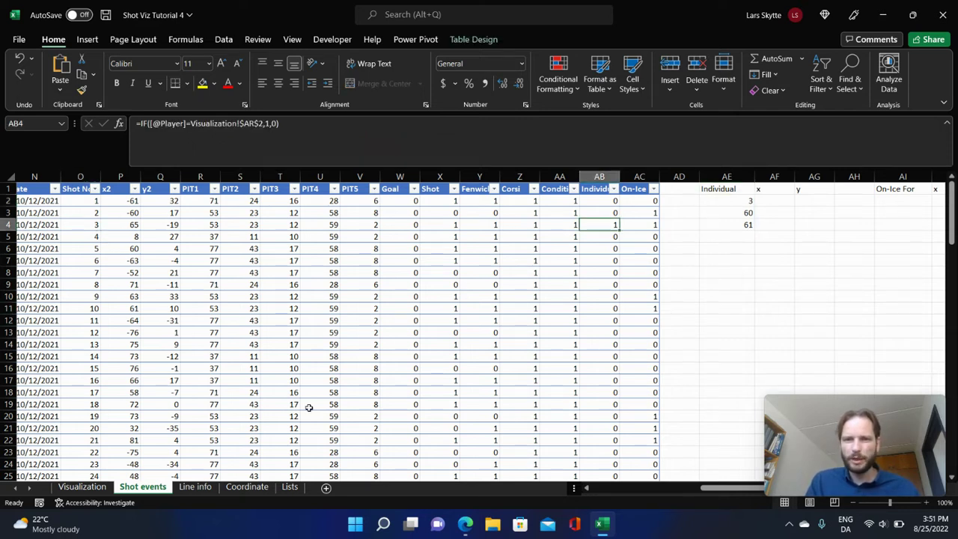
scroll(292, 404, down, 1)
scroll(292, 402, down, 9)
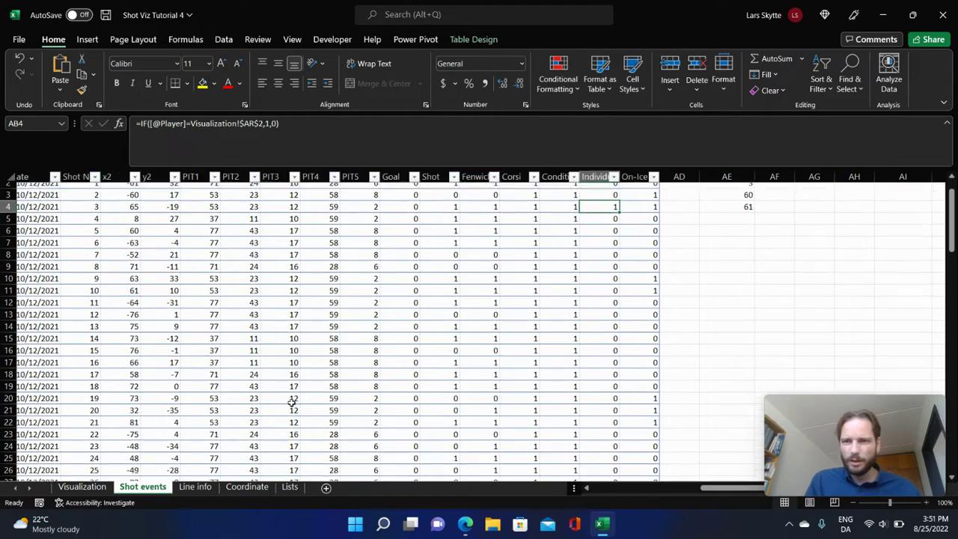
scroll(288, 405, down, 4)
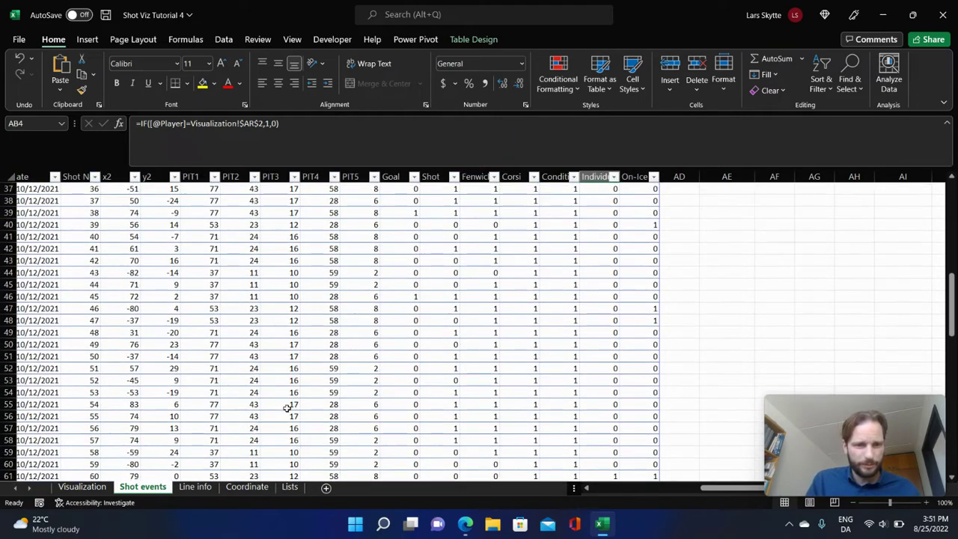
click(68, 403)
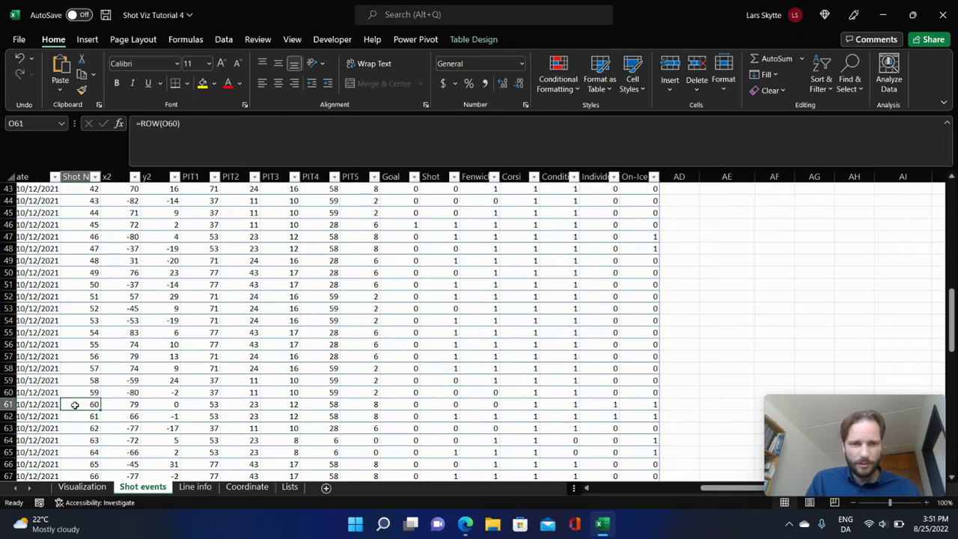
click(602, 405)
scroll(595, 363, up, 14)
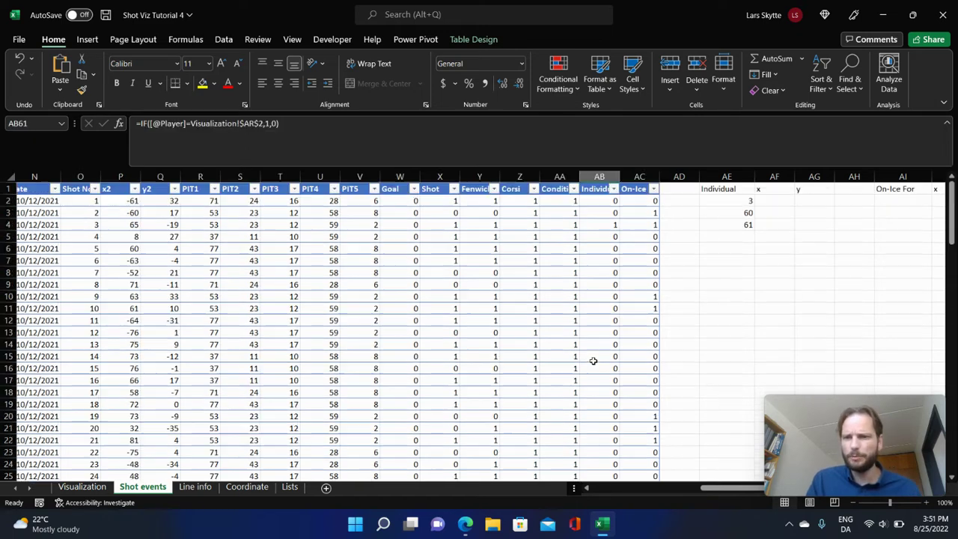
click(734, 201)
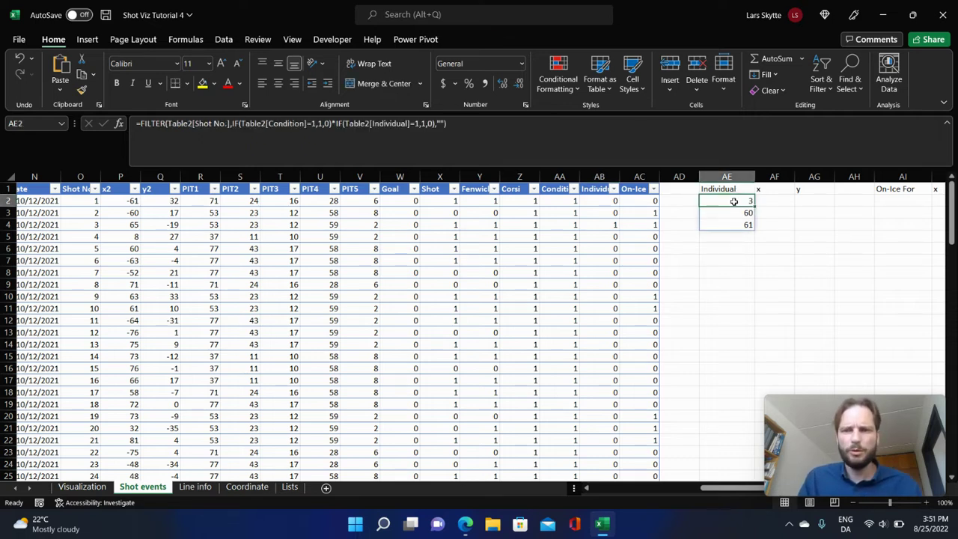
Copy the FILTER formula from AE2 into AI2 under On-Ice For.
key(ctrl+c)
click(918, 202)
key(ctrl+v)
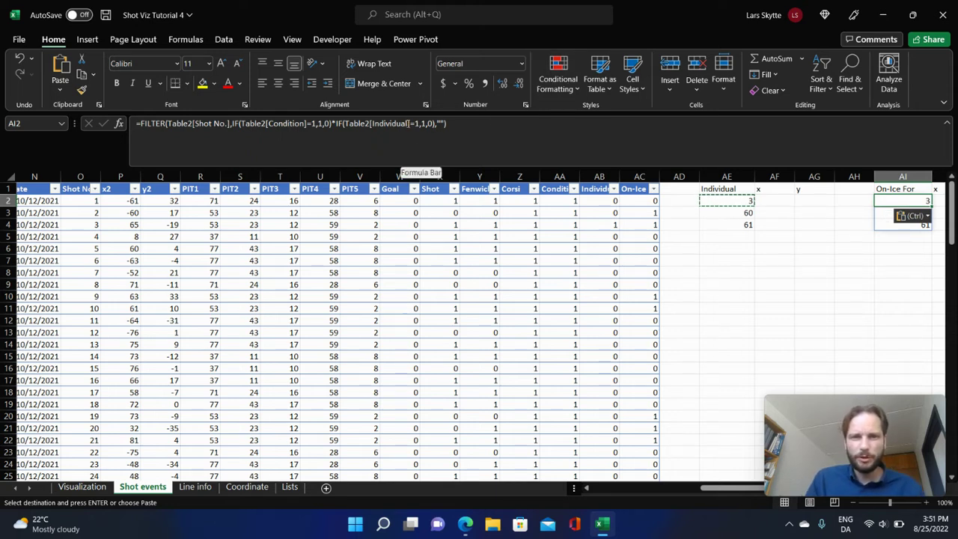
Change the second include test in AI2 to check Table2[On-Ice] instead of the Individual column.
click(409, 123)
key(BackSpace)
key(BackSpace)
key(BackSpace)
key(BackSpace)
key(BackSpace)
key(BackSpace)
key(BackSpace)
key(BackSpace)
key(BackSpace)
key(BackSpace)
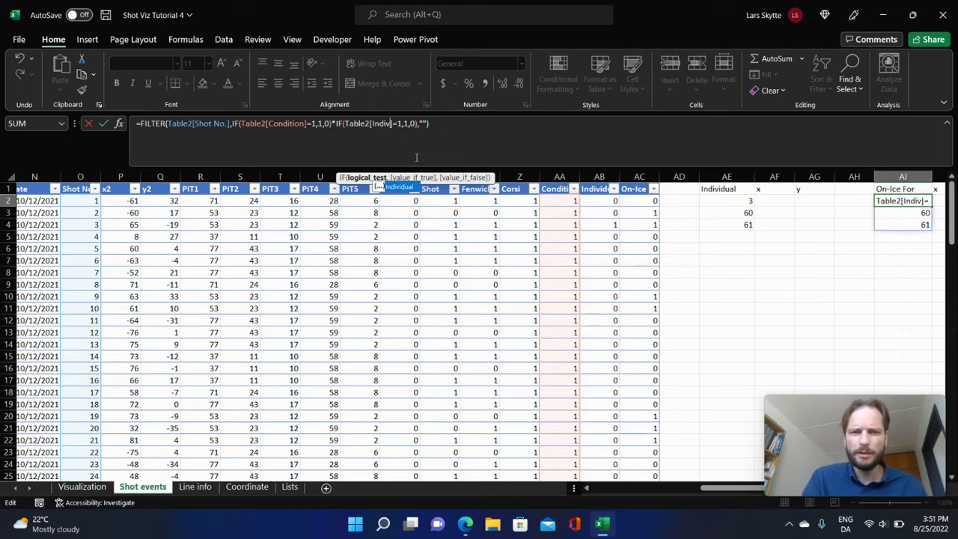
text(on-i)
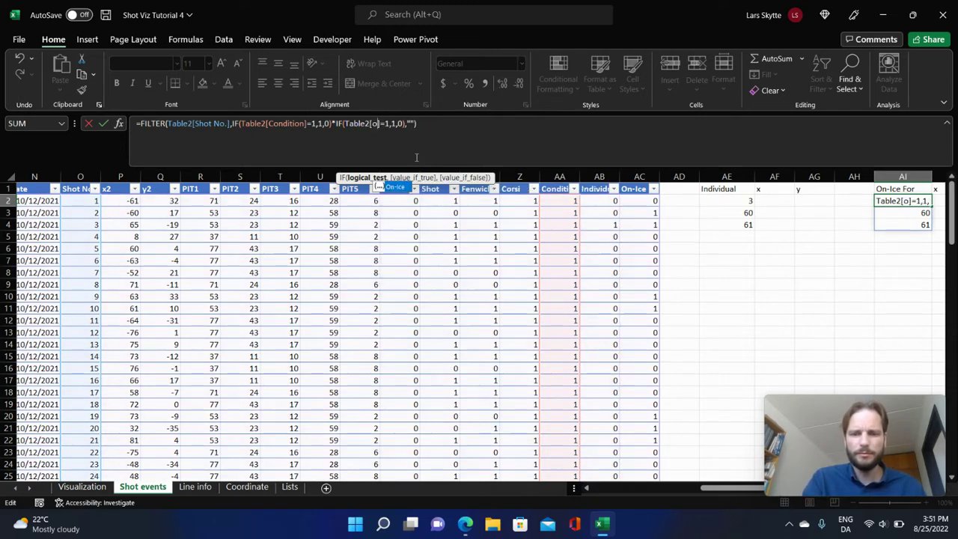
key(Tab)
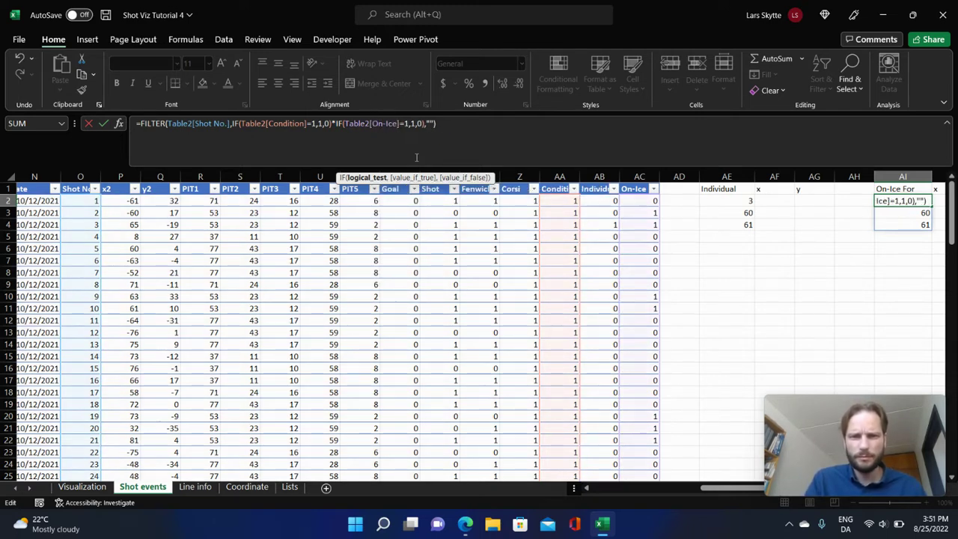
Multiply the include tests in AI2 by IF(Table2[Team]="PIT",1,0) and complete the formula.
click(427, 123)
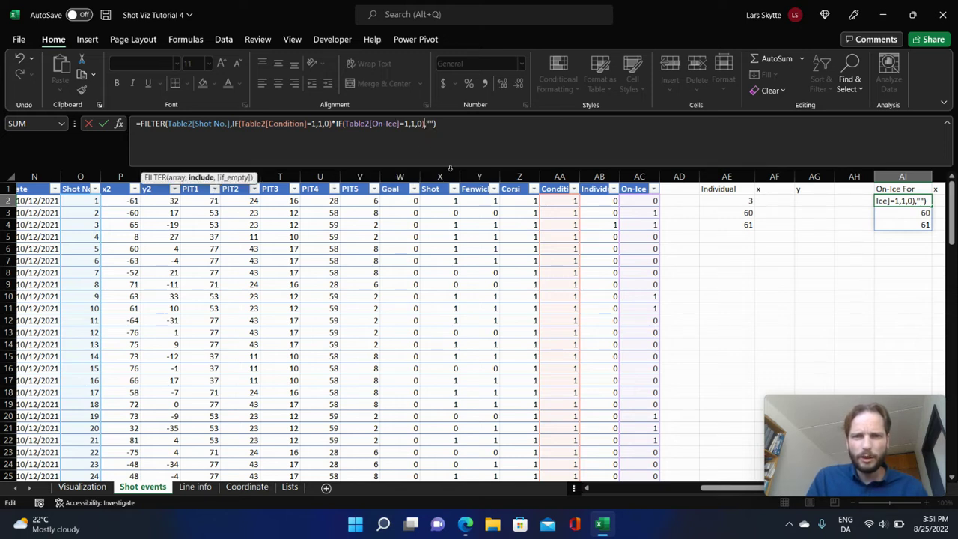
text(*)
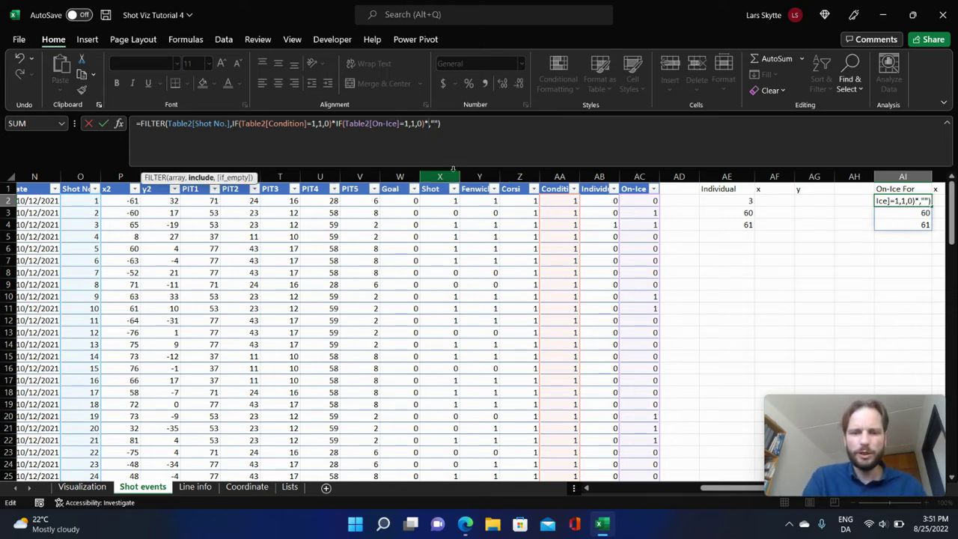
text(if()
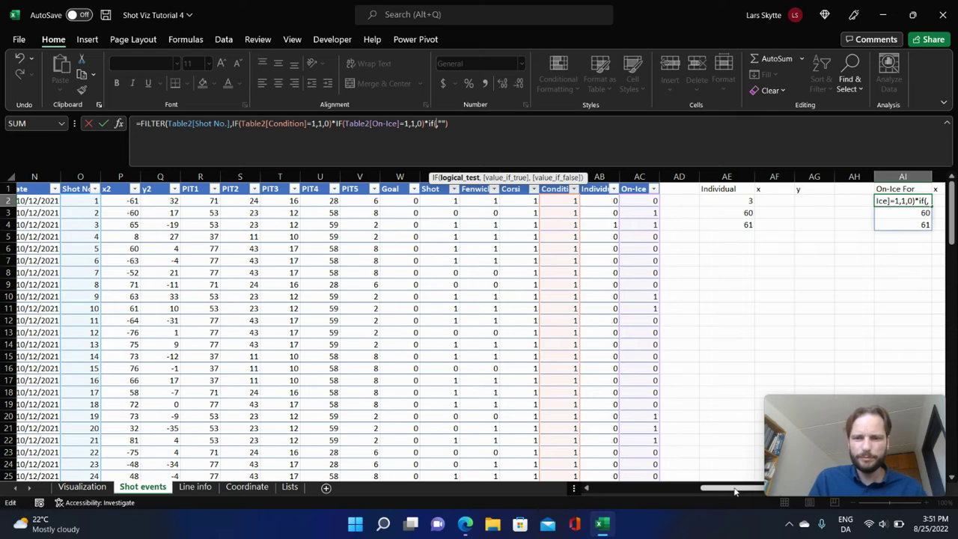
drag(736, 492, 599, 494)
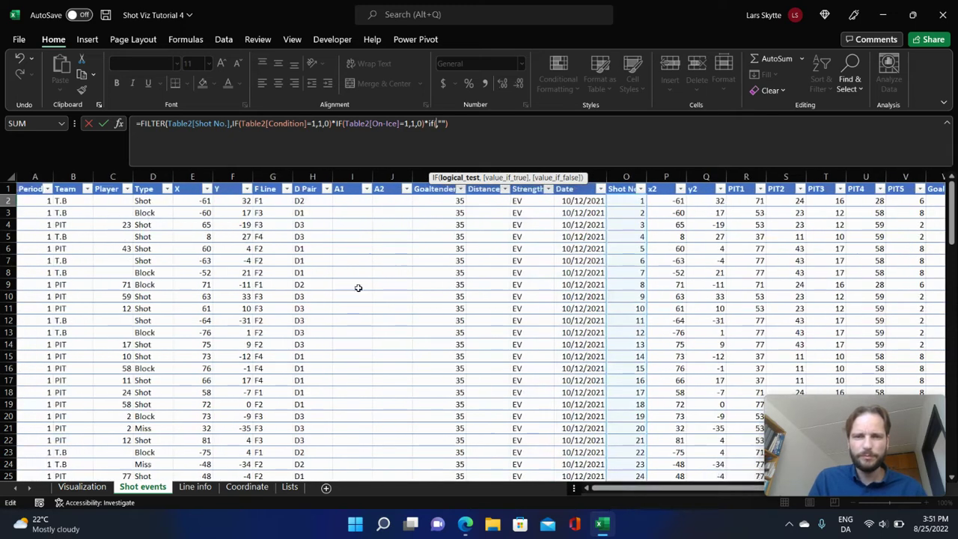
click(71, 182)
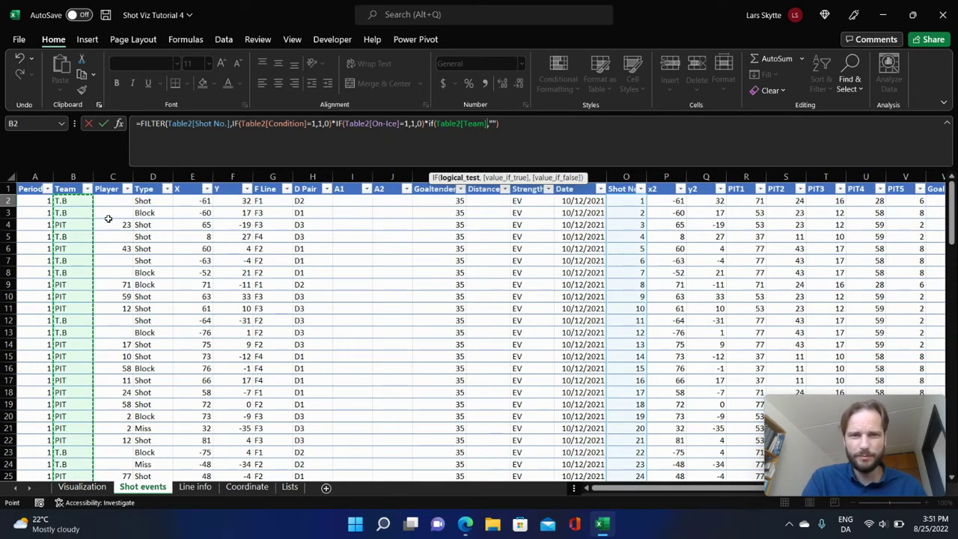
text(=)
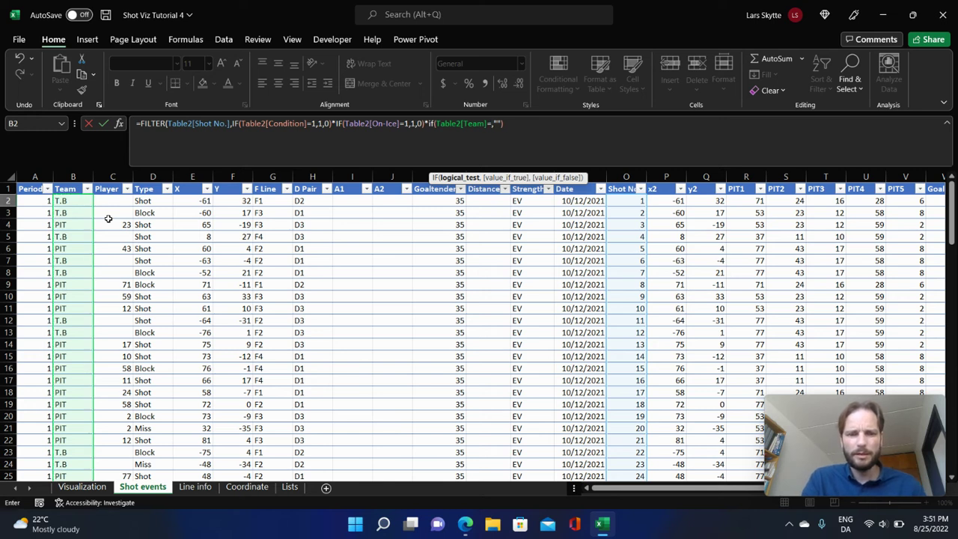
text("PIT)
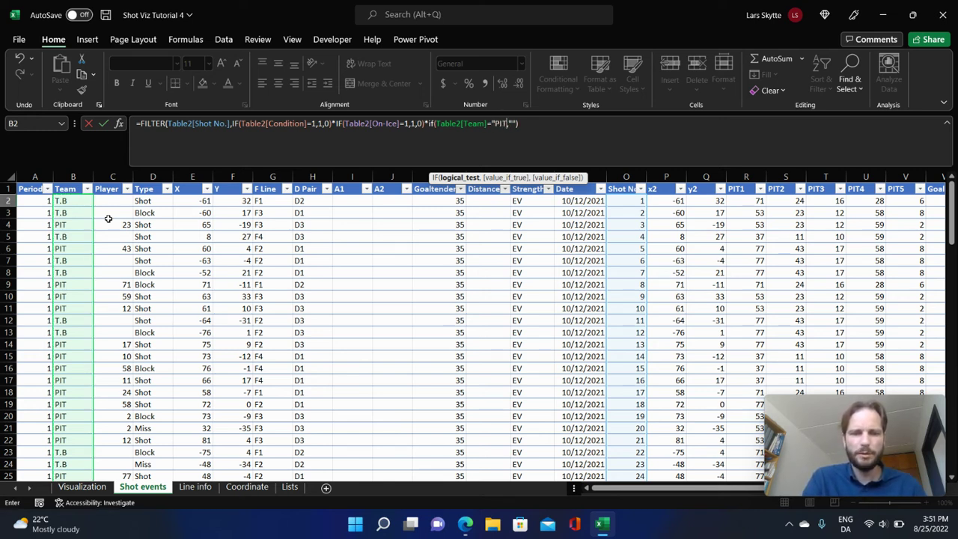
text(",)
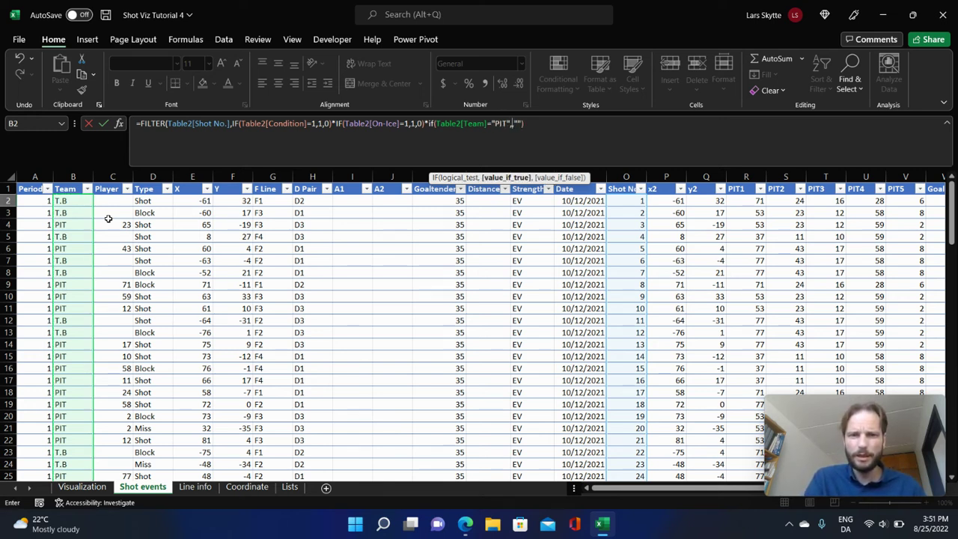
text(1,)
key(BackSpace)
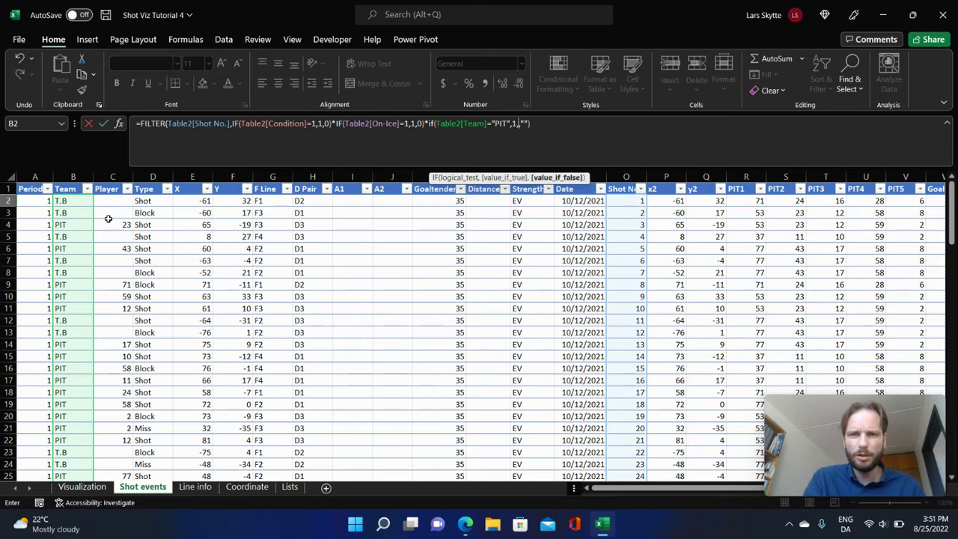
text(0),)
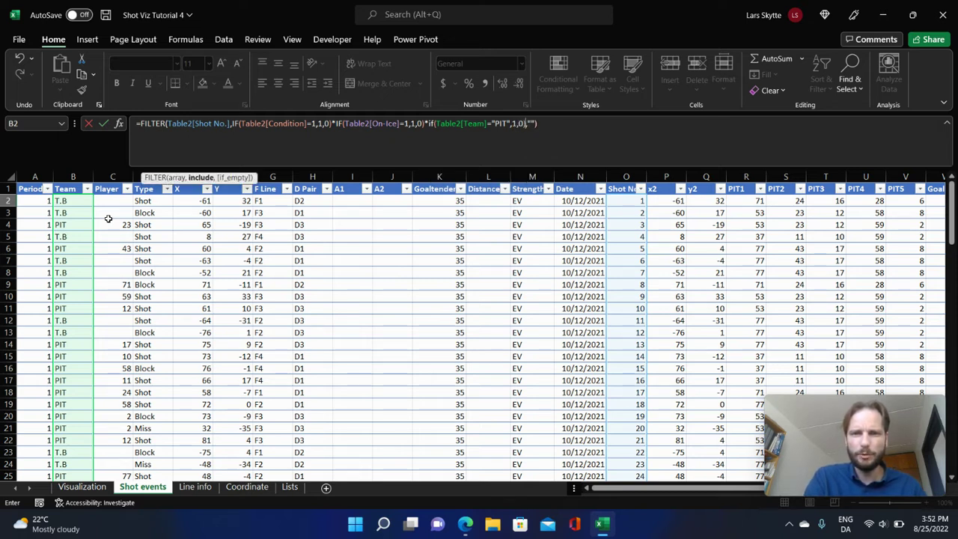
key(Return)
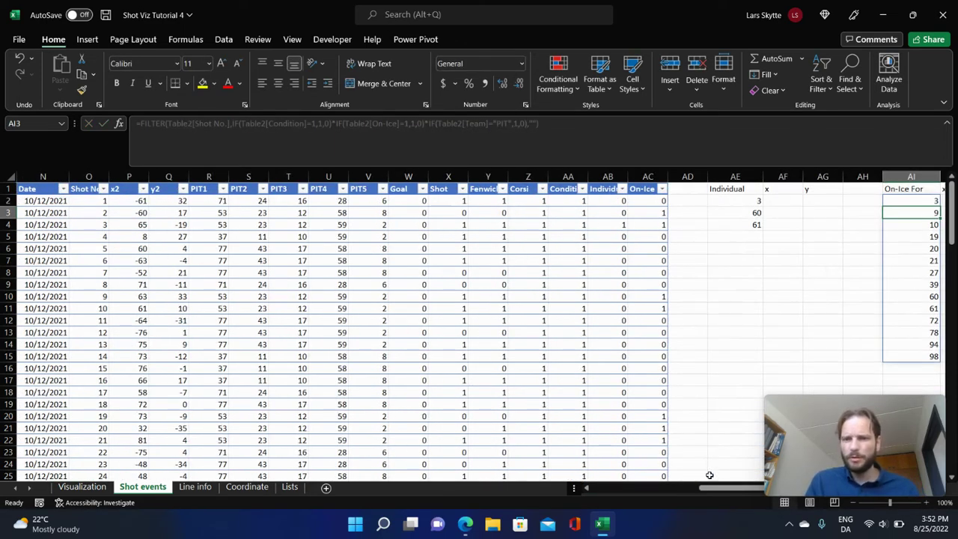
Copy the On-Ice For formula from AI2 into AM2 under the On-Ice Against heading.
drag(718, 488, 759, 491)
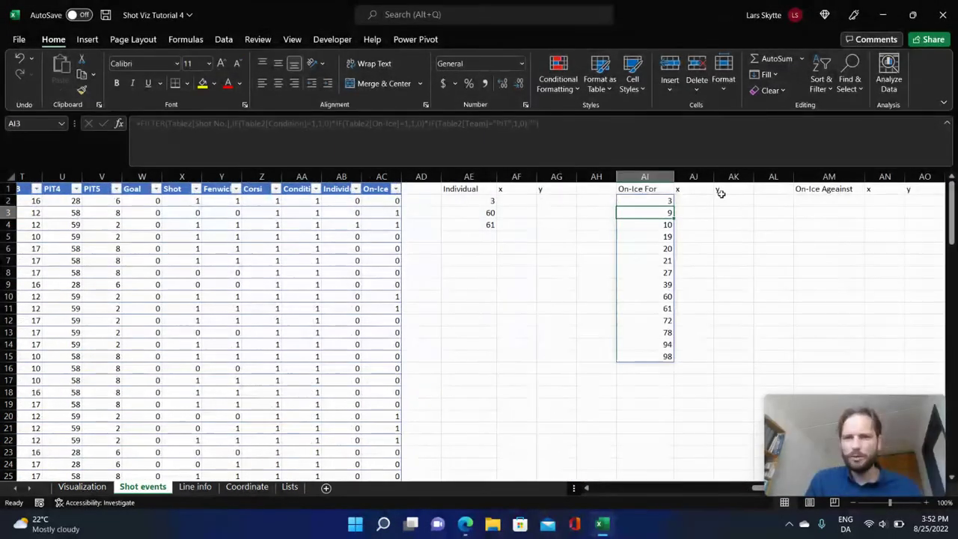
click(651, 198)
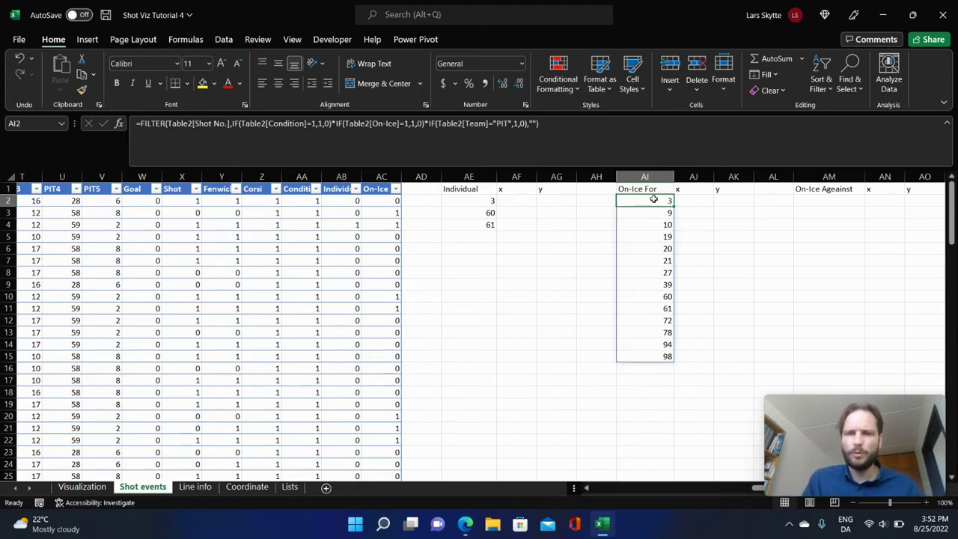
key(ctrl+c)
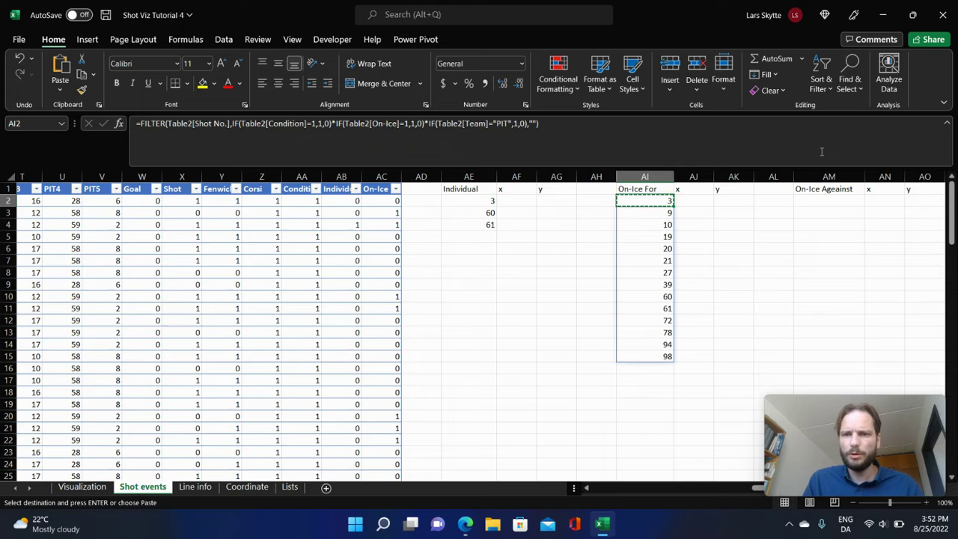
click(816, 199)
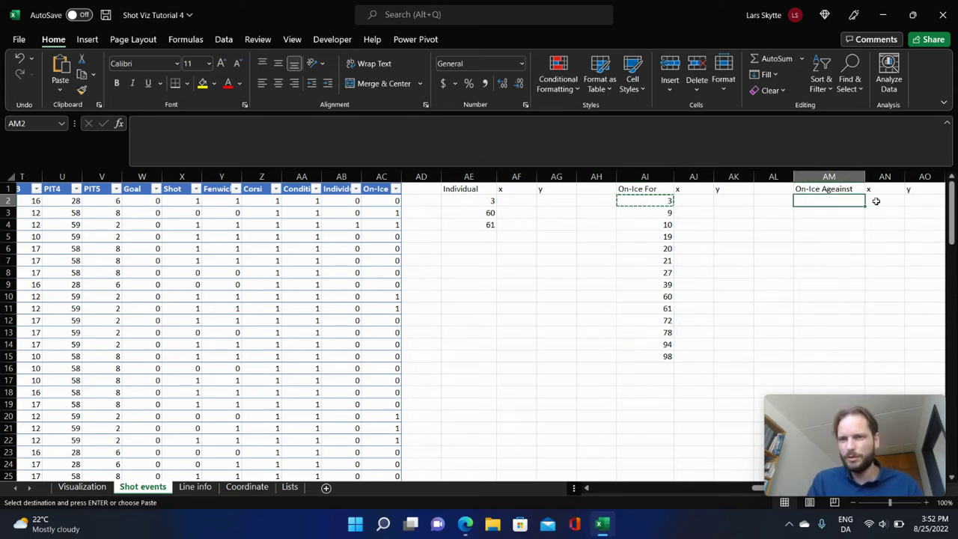
key(ctrl+v)
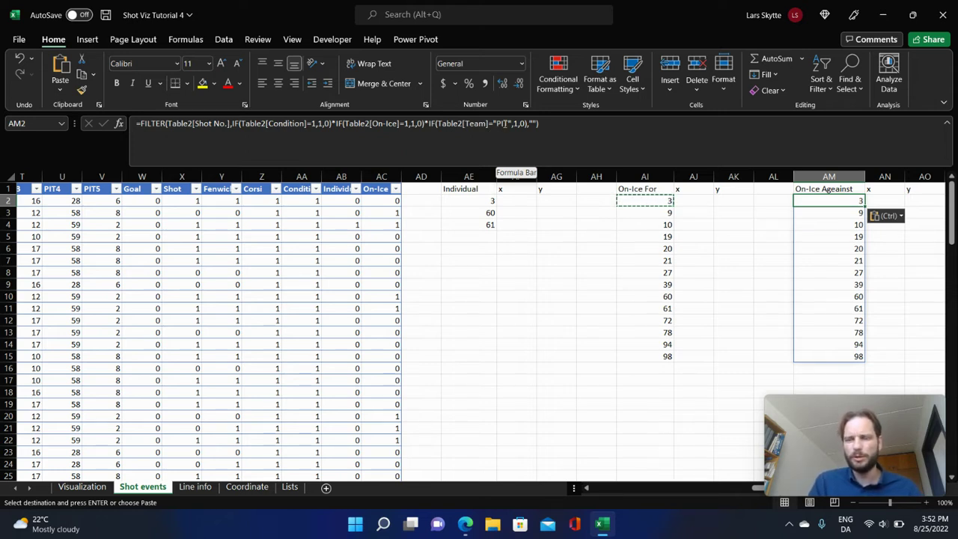
Reverse the team test in AM2 to IF(Table2[Team]="PIT",0,1) and complete the formula.
click(516, 123)
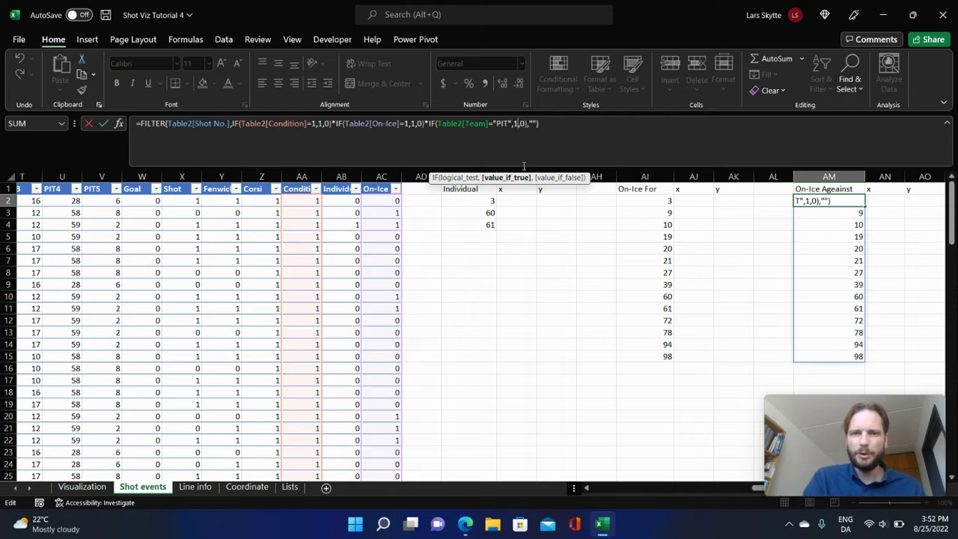
key(Delete)
text(0)
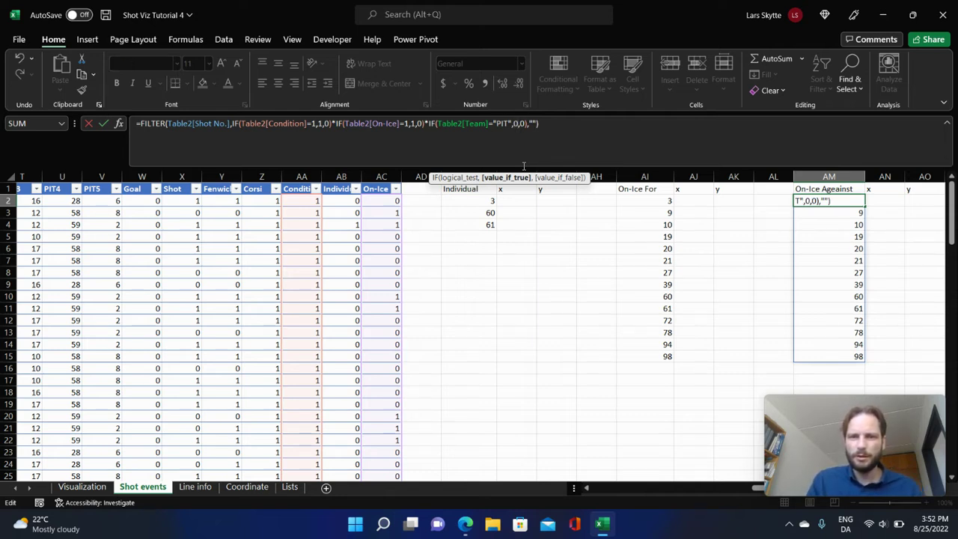
key(Right)
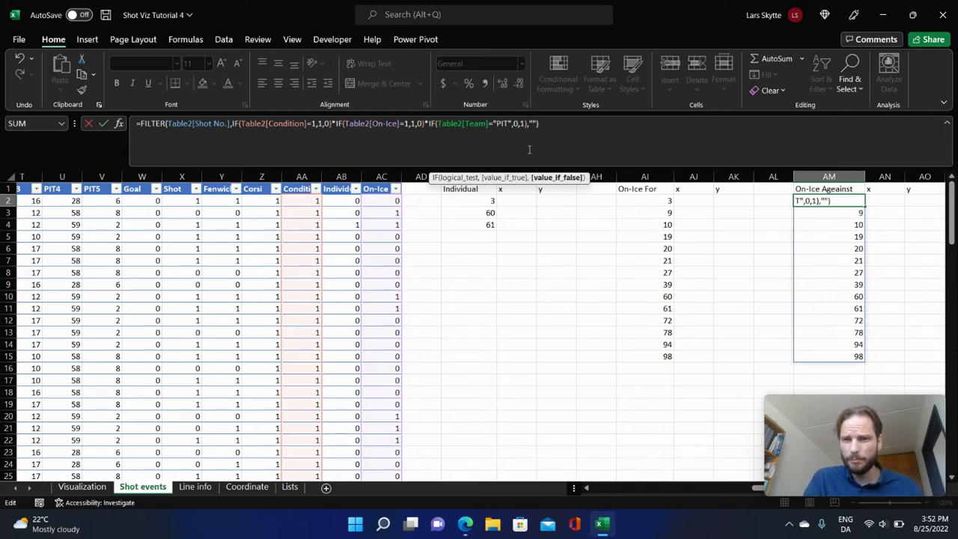
key(Return)
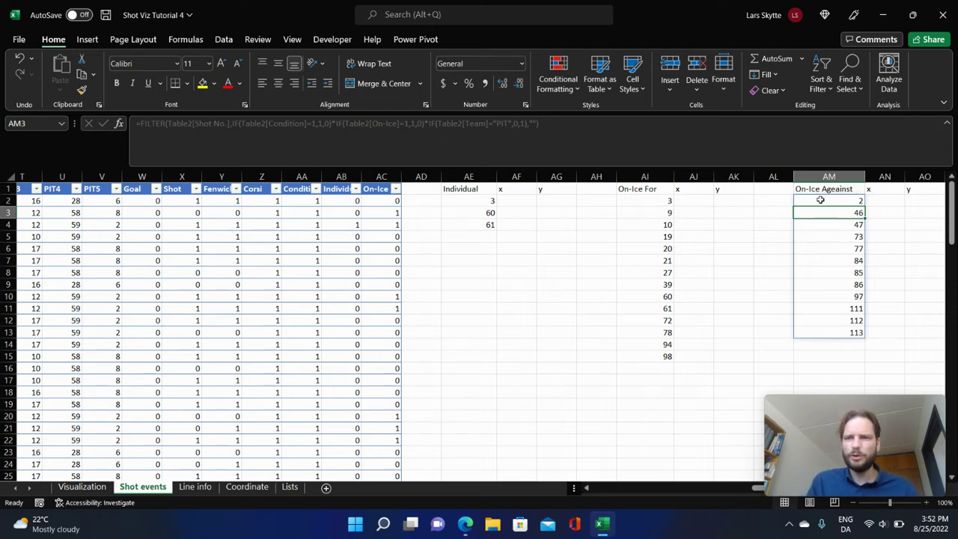
Begin an XLOOKUP formula in AF2 with AE2 as the lookup value and Table2[Shot No.] as the lookup array.
click(528, 201)
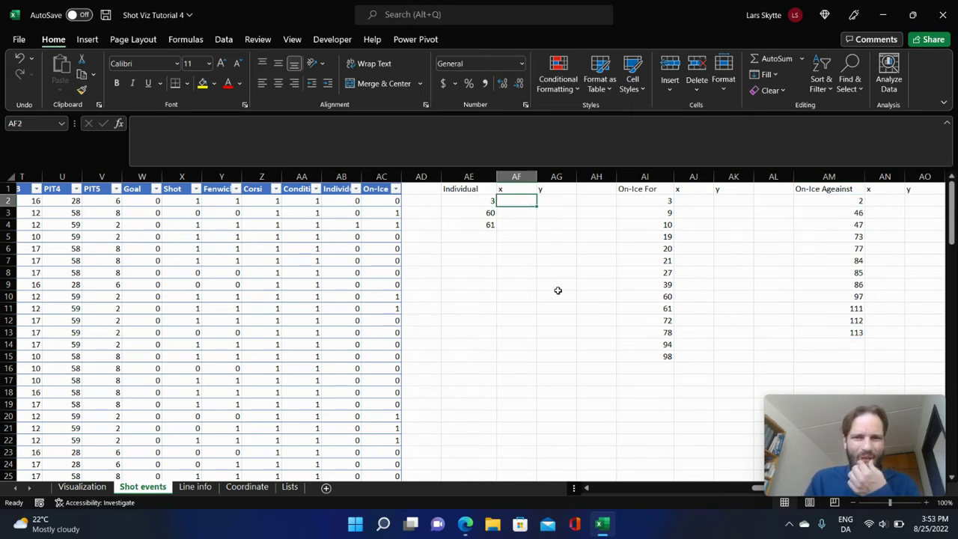
text(=xloo)
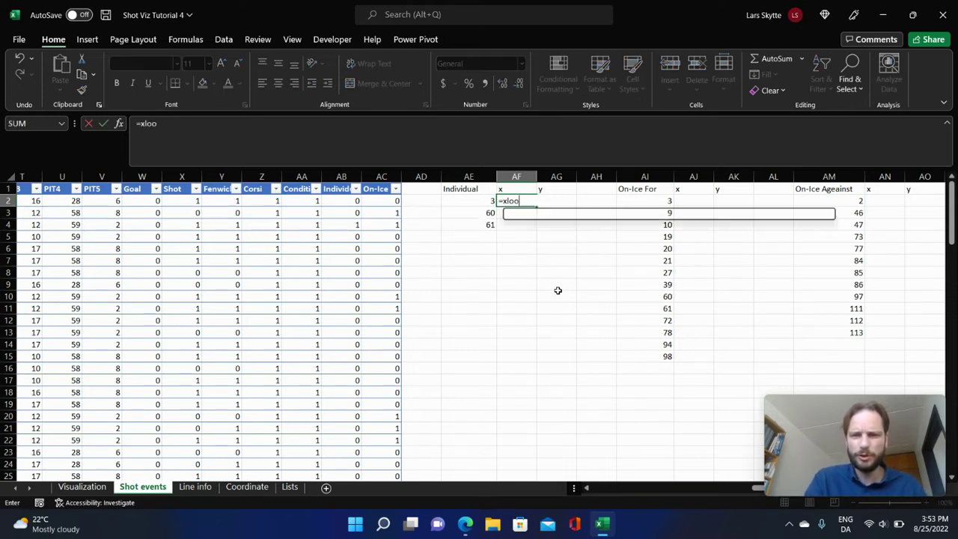
key(Tab)
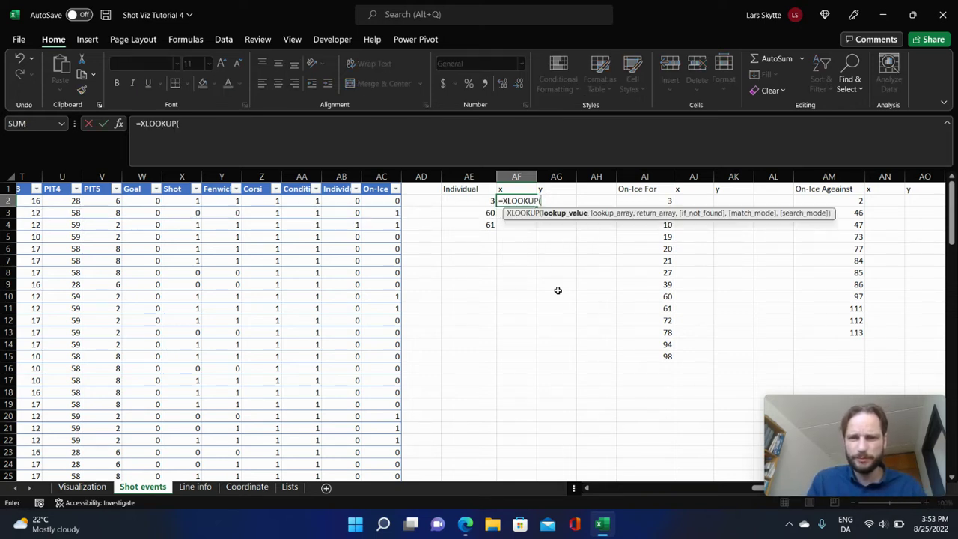
click(480, 202)
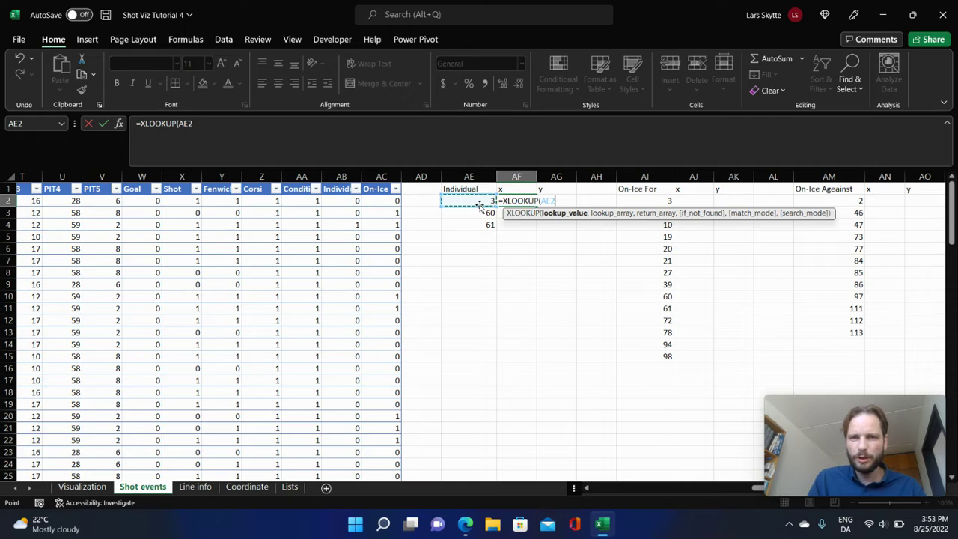
text(,)
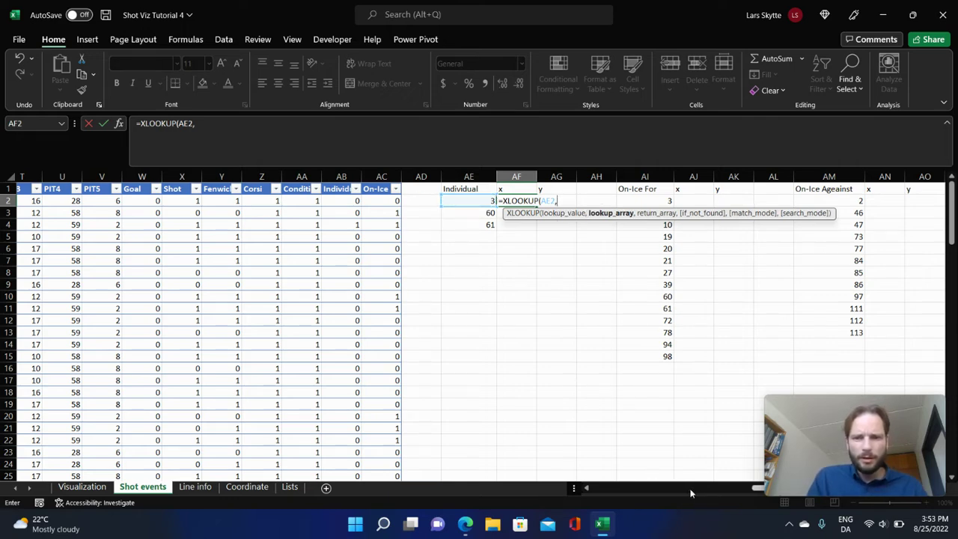
drag(758, 488, 599, 487)
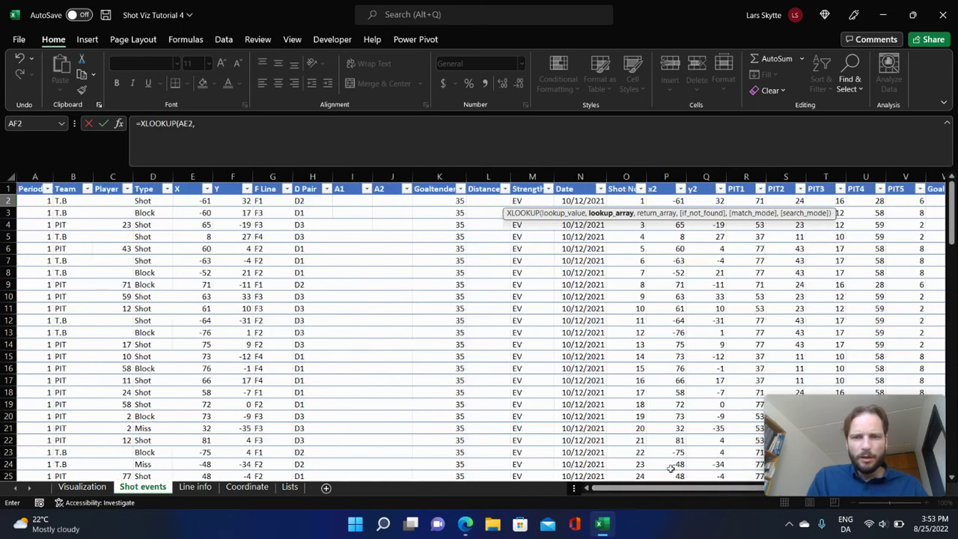
click(625, 180)
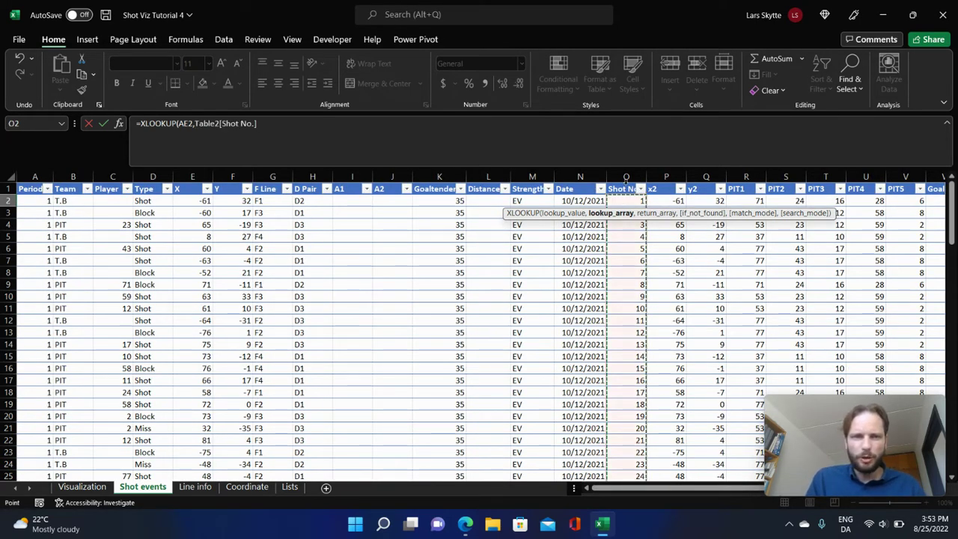
text(,)
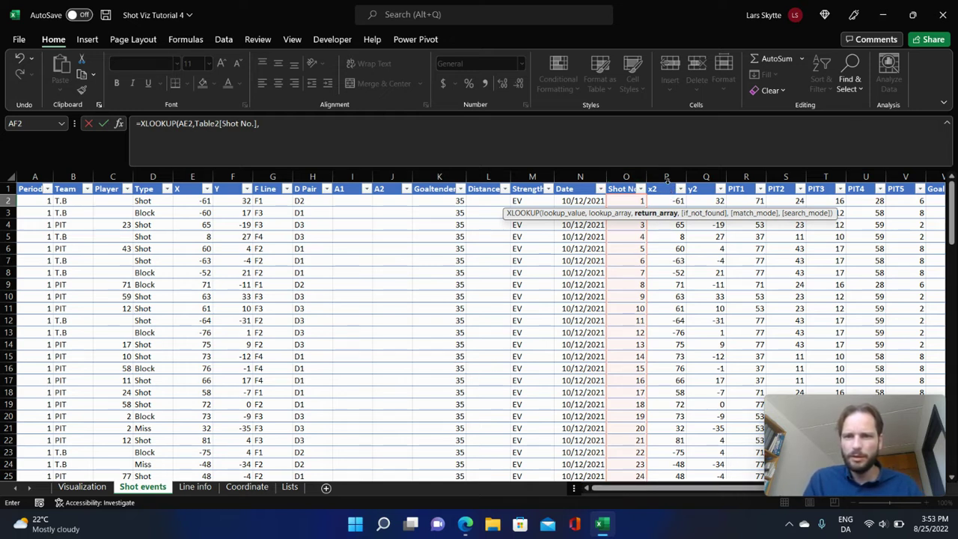
Complete the XLOOKUP in AF2 with Table2[x2] as the return array and 300 as the not-found value.
click(667, 182)
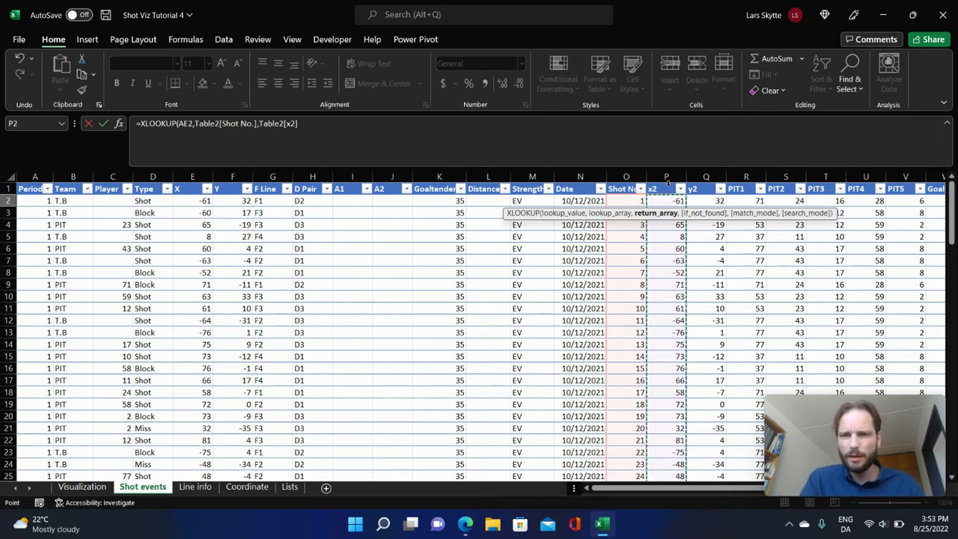
text(,3000)
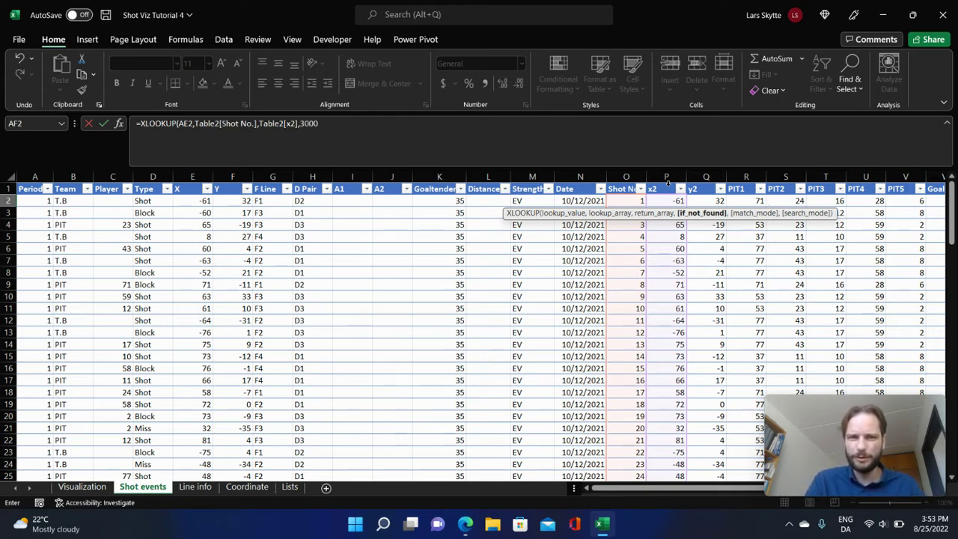
key(BackSpace)
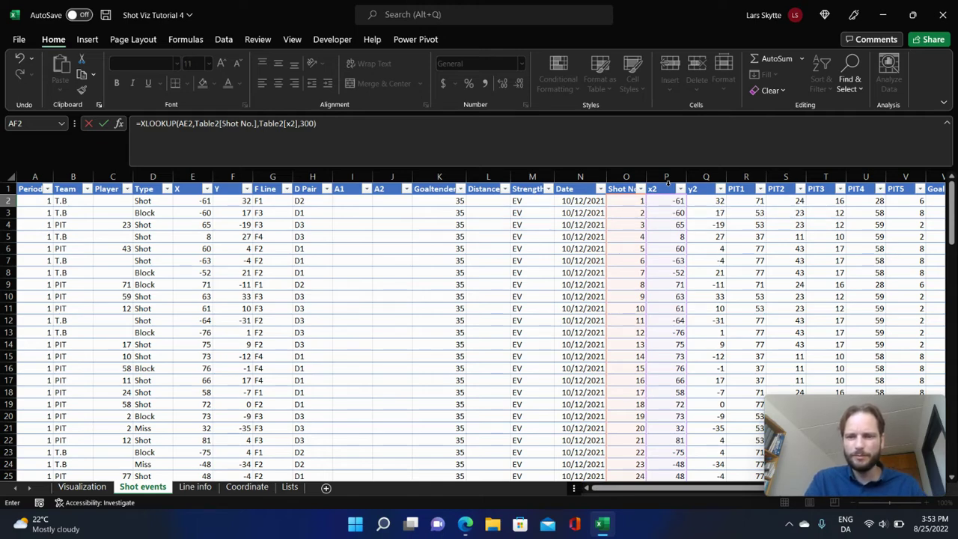
key(Return)
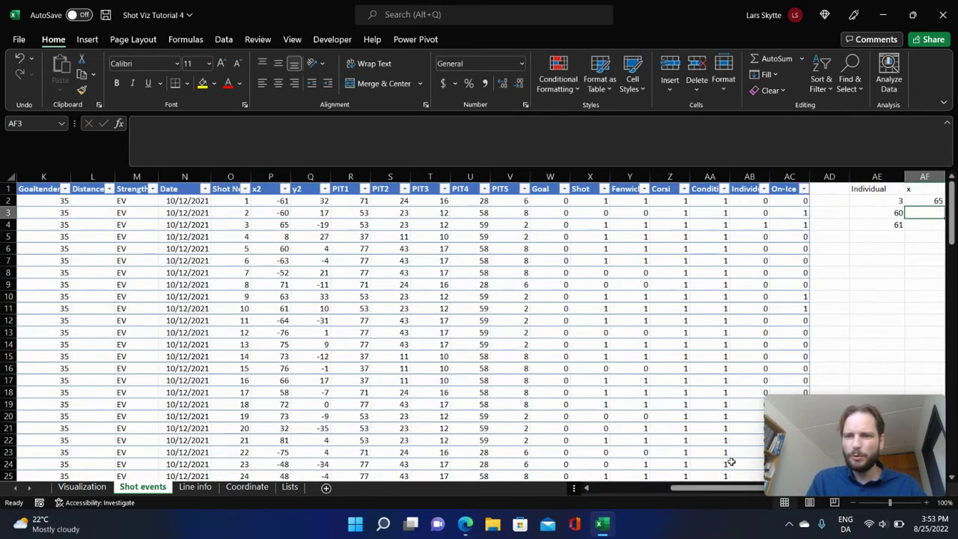
drag(730, 487, 808, 502)
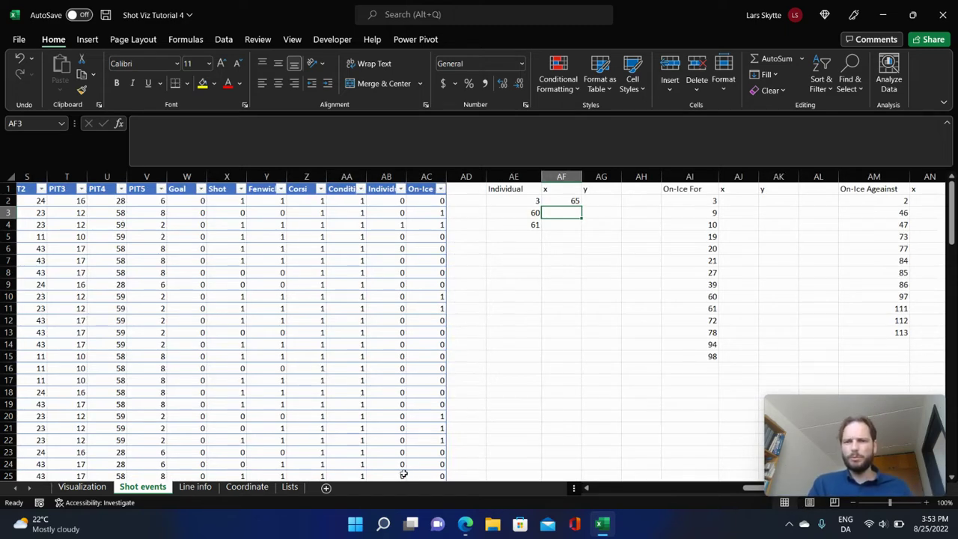
click(109, 488)
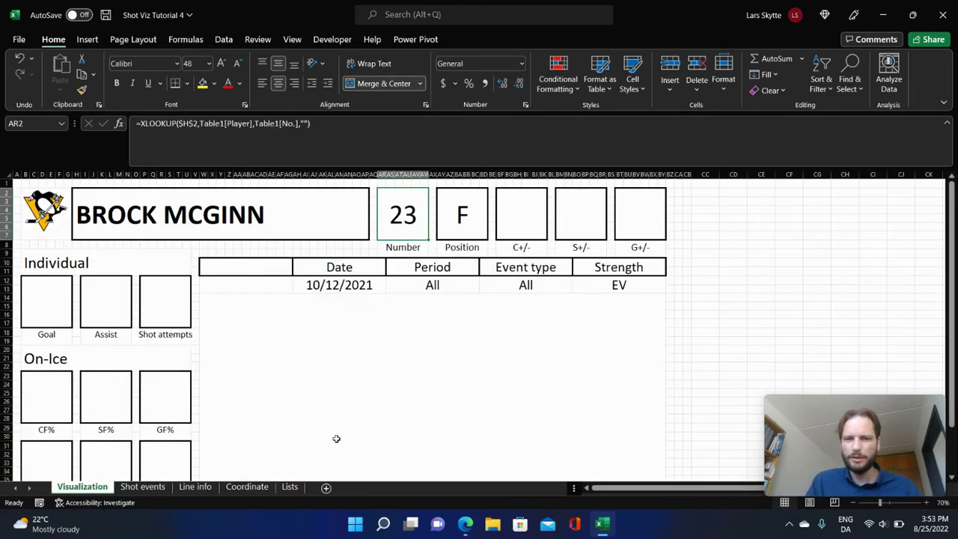
click(400, 392)
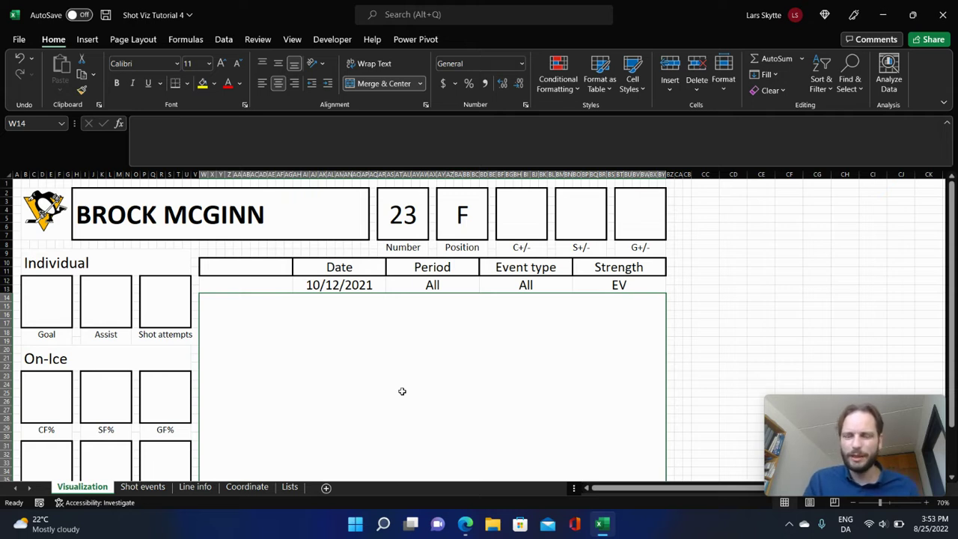
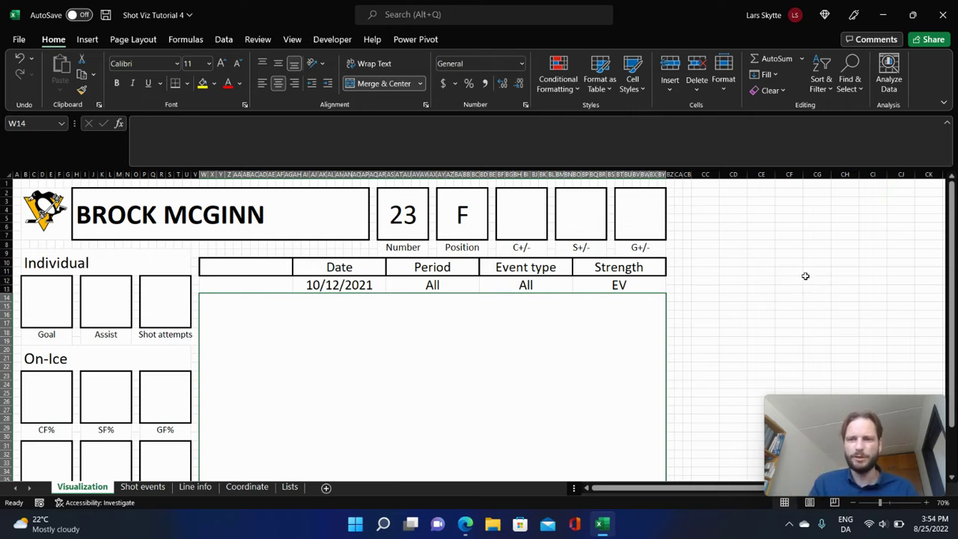
click(146, 488)
Copy the AF2 formula text into AG2 and change its return array to Table2[y2].
click(552, 201)
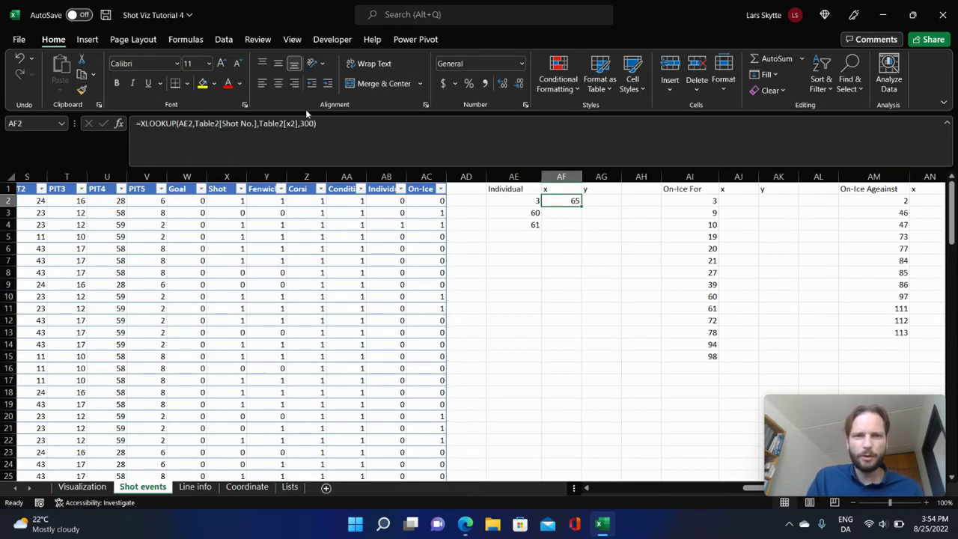
drag(322, 124, 72, 102)
key(ctrl+c)
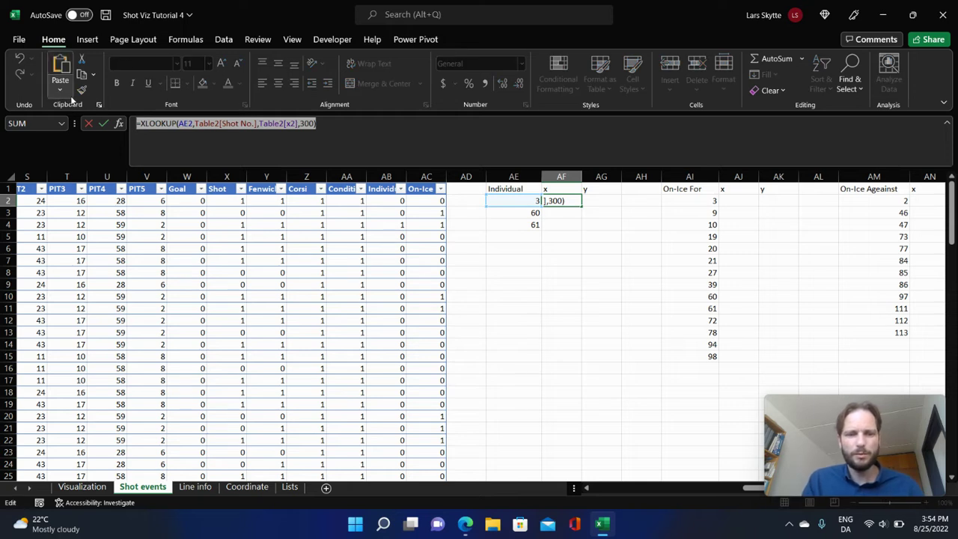
key(Escape)
key(Right)
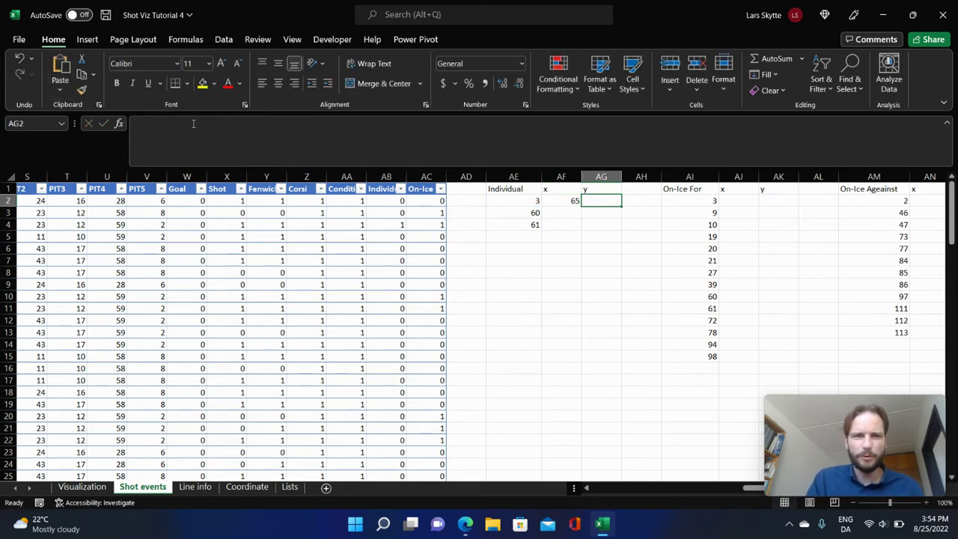
click(193, 123)
key(ctrl+v)
click(291, 123)
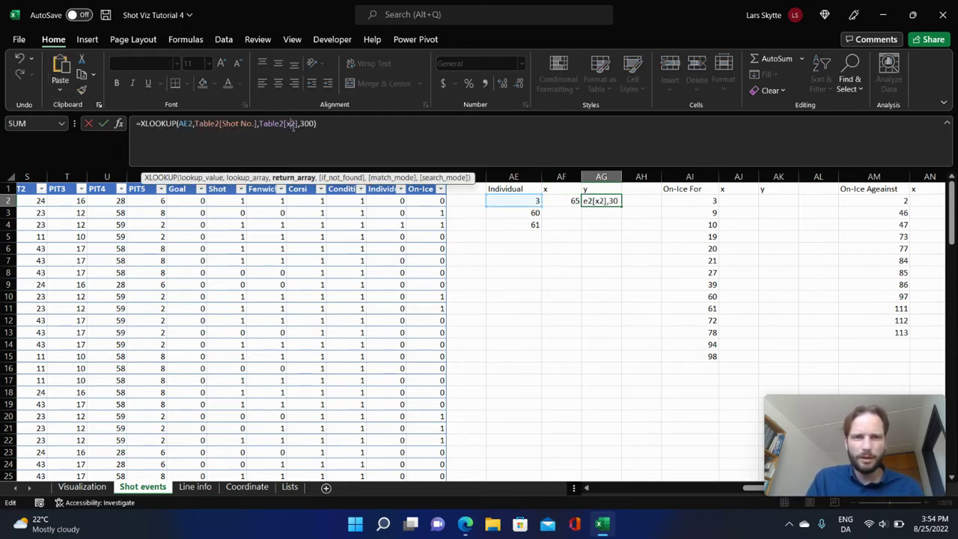
text(y)
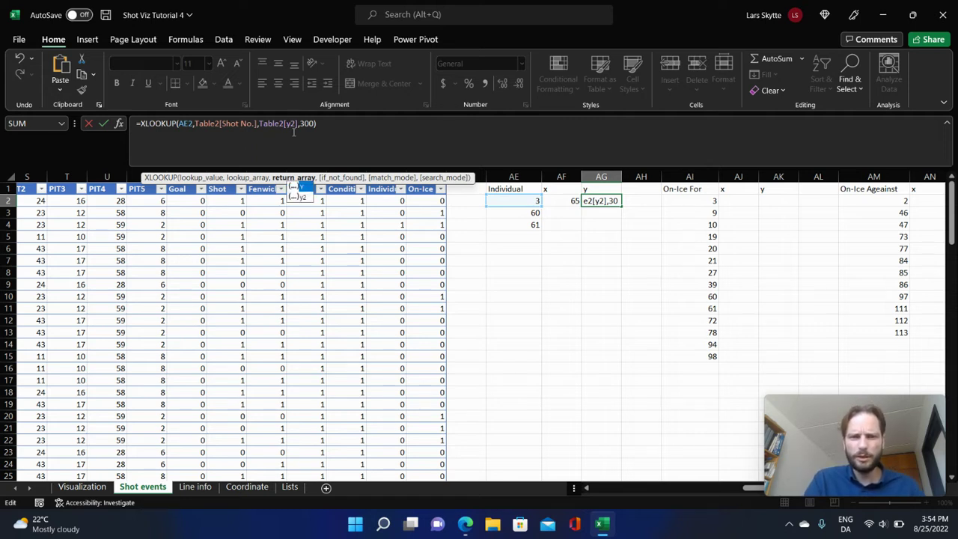
key(Return)
Fill the Individual x and y lookup formulas in columns AF and AG down to row 101.
drag(559, 200, 574, 450)
key(ctrl+c)
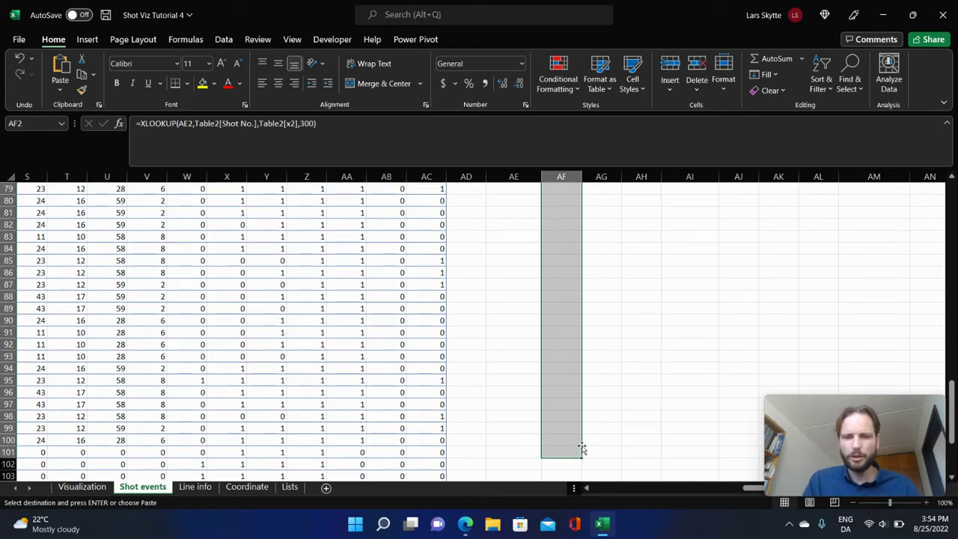
key(ctrl+v)
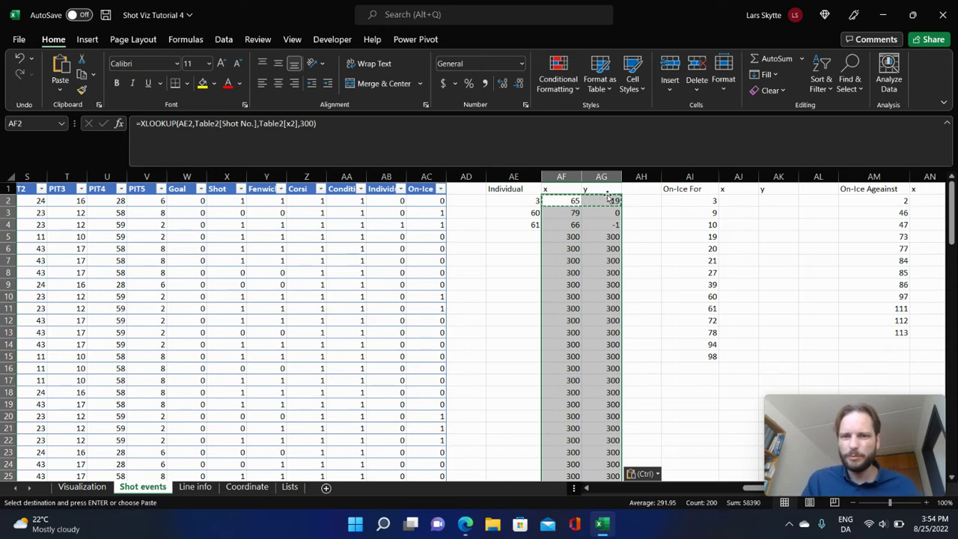
Paste the x and y lookup formulas into AJ2:AK2 for On-Ice For and fill them down to row 228.
click(747, 201)
key(ctrl+v)
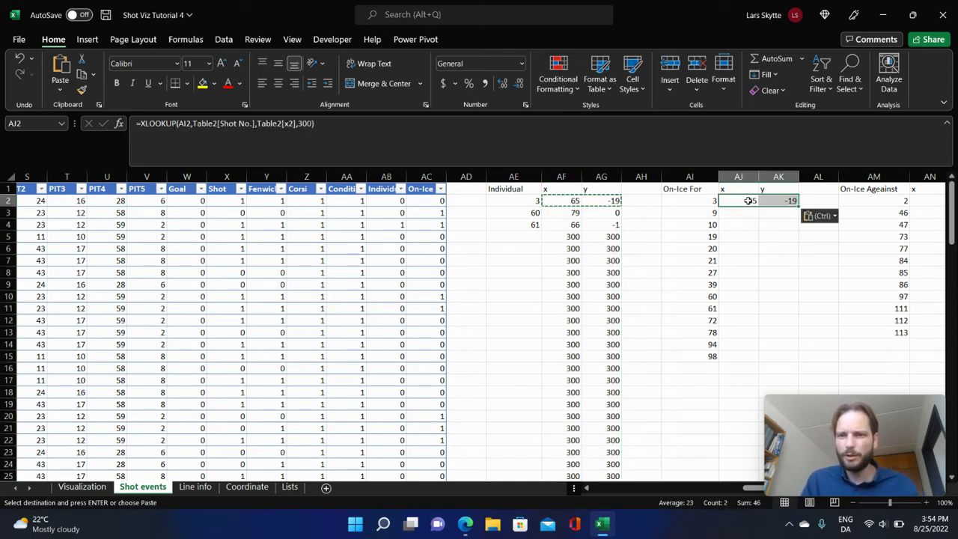
drag(742, 200, 744, 297)
key(shift+Right)
key(ctrl+BackSpace)
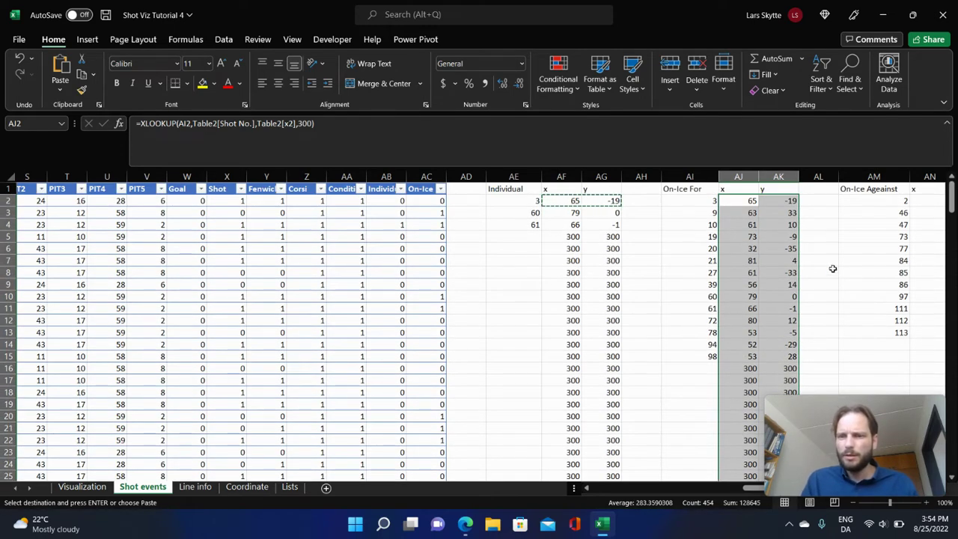
Paste the x and y lookup formulas into AN2:AO228 for the On-Ice Against block.
drag(761, 490, 829, 498)
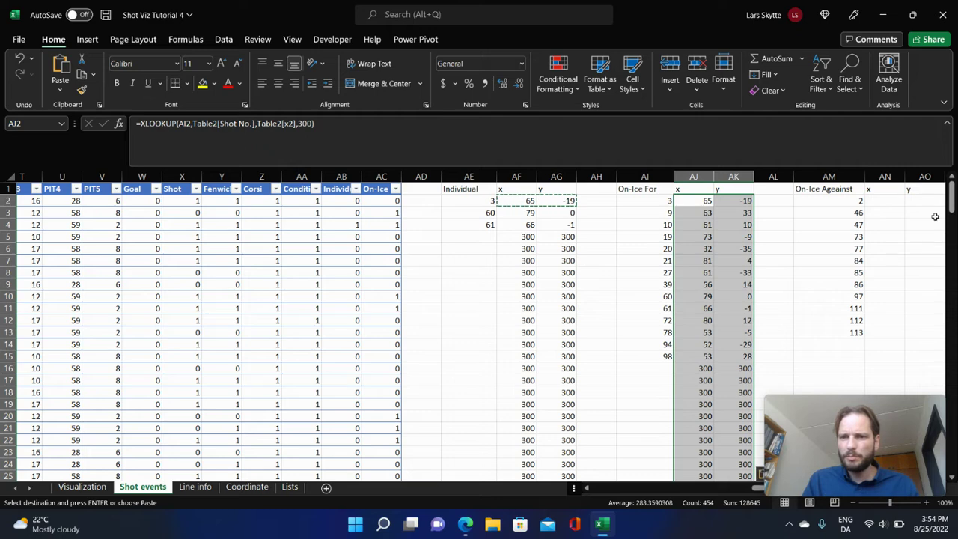
mouse_move(885, 206)
mouse_down()
mouse_move(887, 535)
mouse_move(875, 403)
mouse_move(879, 486)
mouse_move(898, 220)
mouse_move(872, 231)
mouse_move(876, 180)
mouse_move(877, 207)
mouse_move(878, 196)
mouse_up()
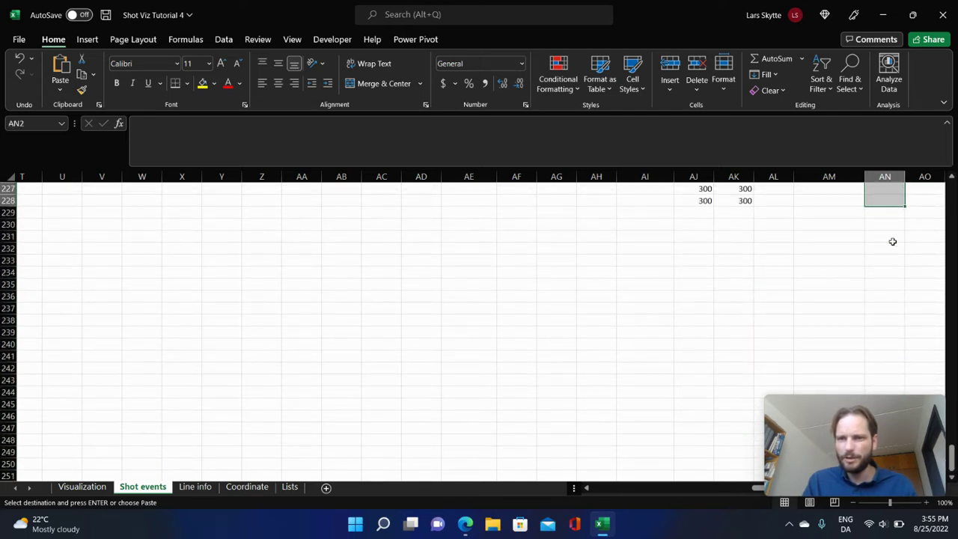
key(ctrl+BackSpace)
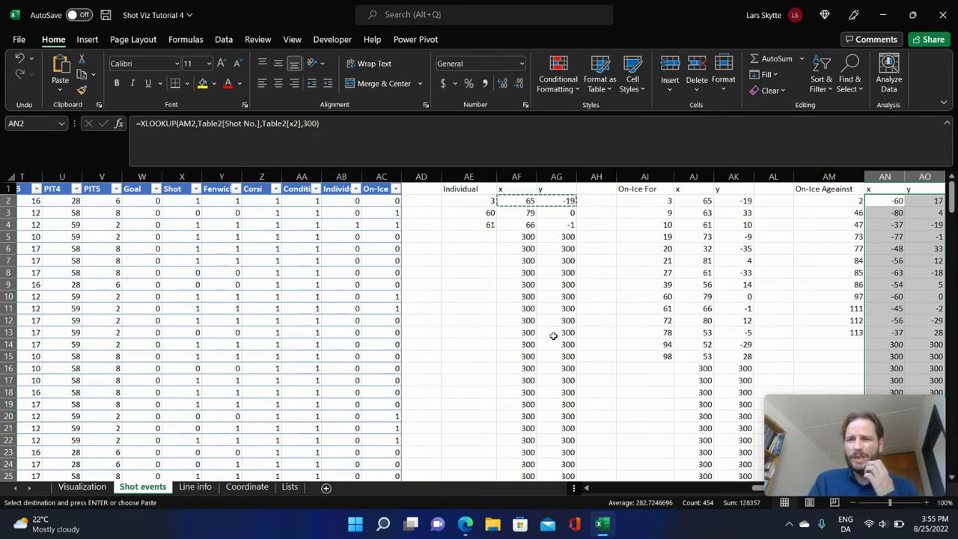
Insert an empty scatter chart on the Visualization sheet, starting from a blank cell outside the report layout.
click(92, 487)
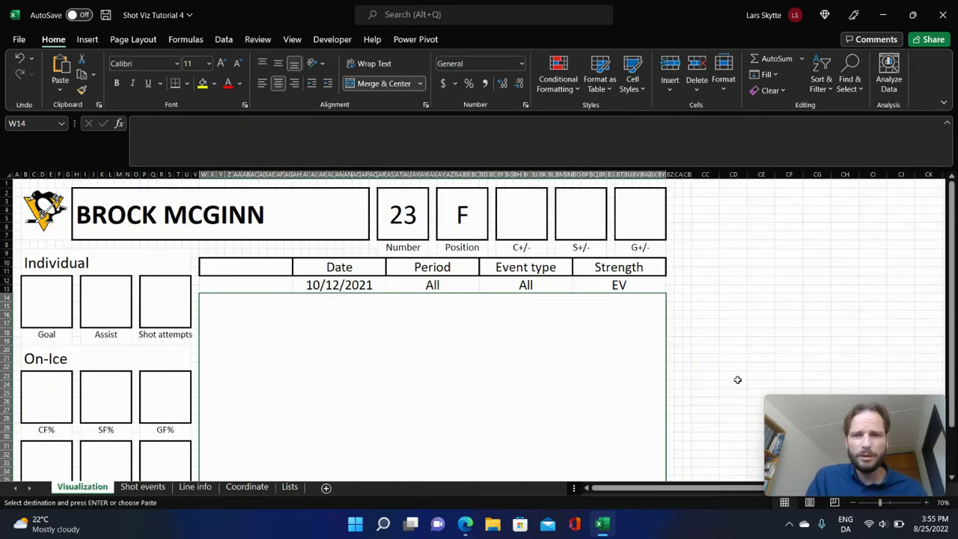
click(430, 436)
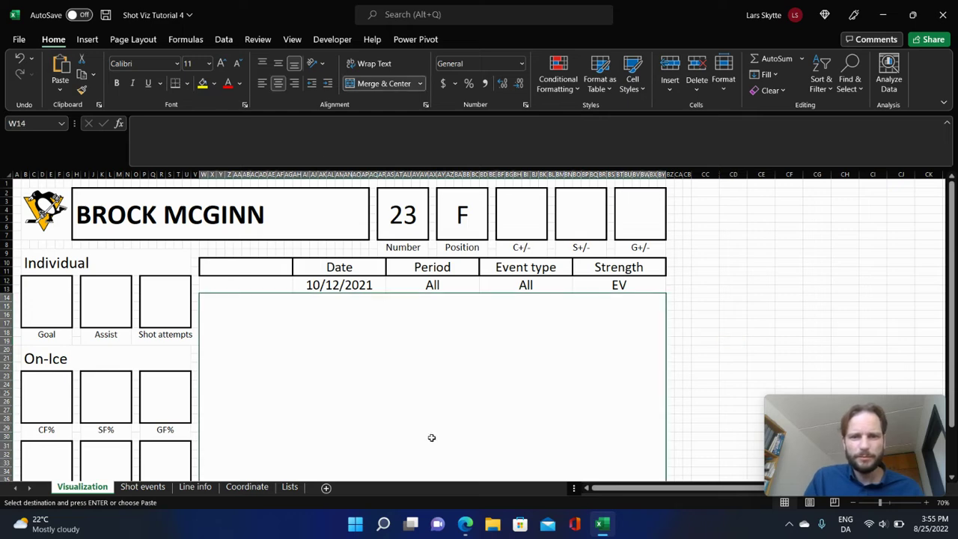
right_click(445, 384)
key(Escape)
click(705, 318)
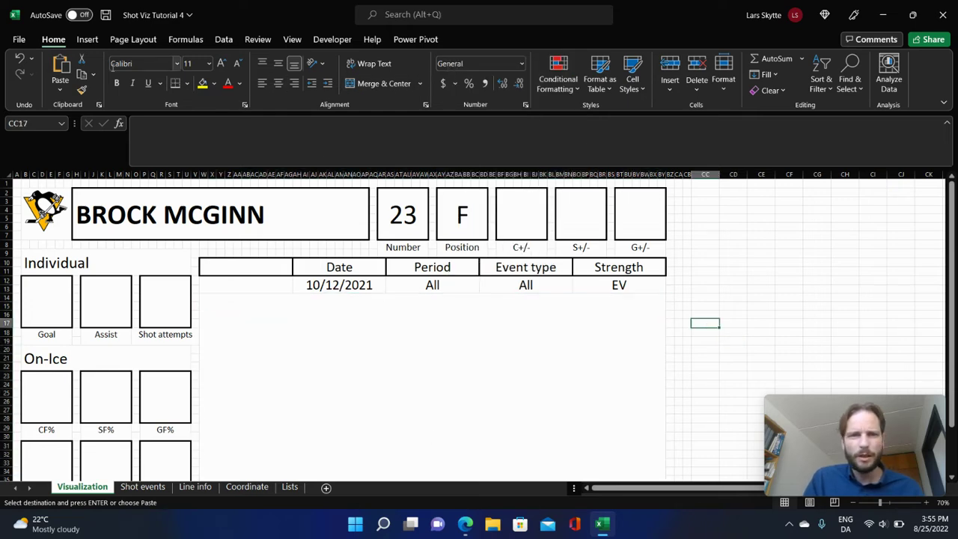
click(93, 42)
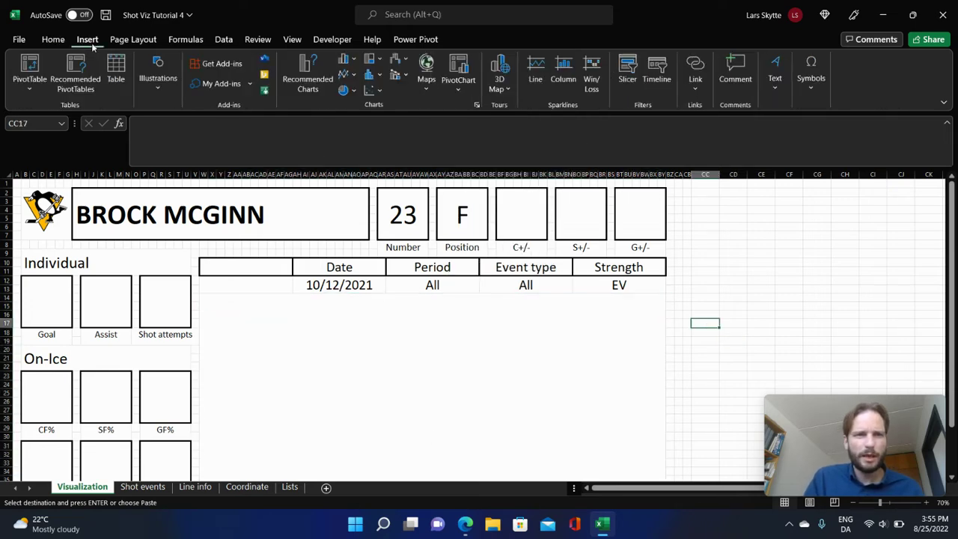
click(378, 90)
click(379, 133)
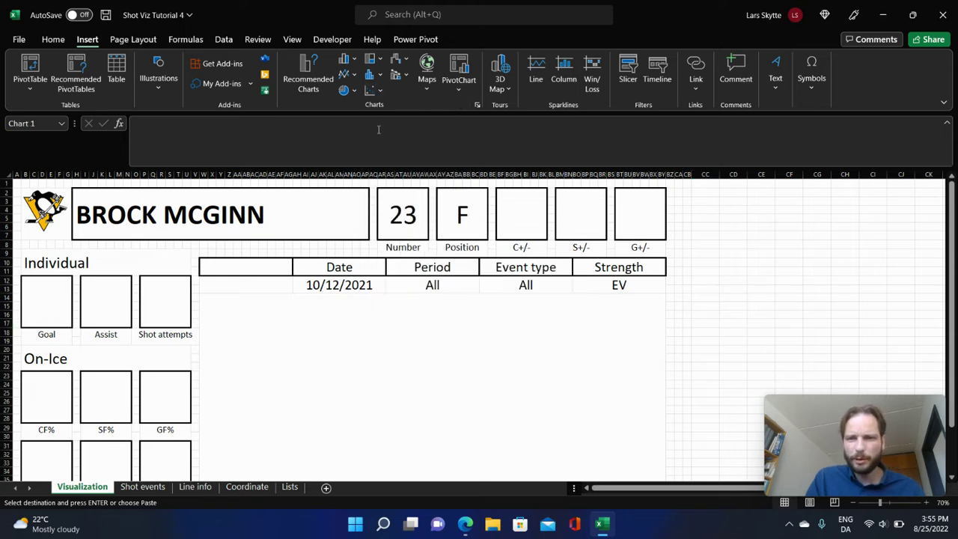
Move and resize the empty chart to fill the large merged area below the Date, Period, Event type and Strength row.
drag(469, 292, 294, 319)
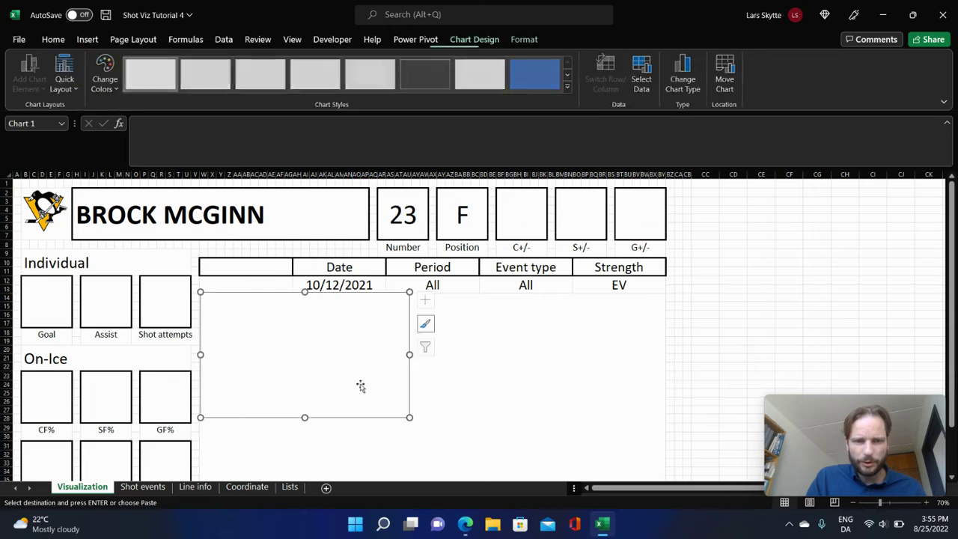
scroll(706, 350, down, 2)
scroll(696, 346, down, 1)
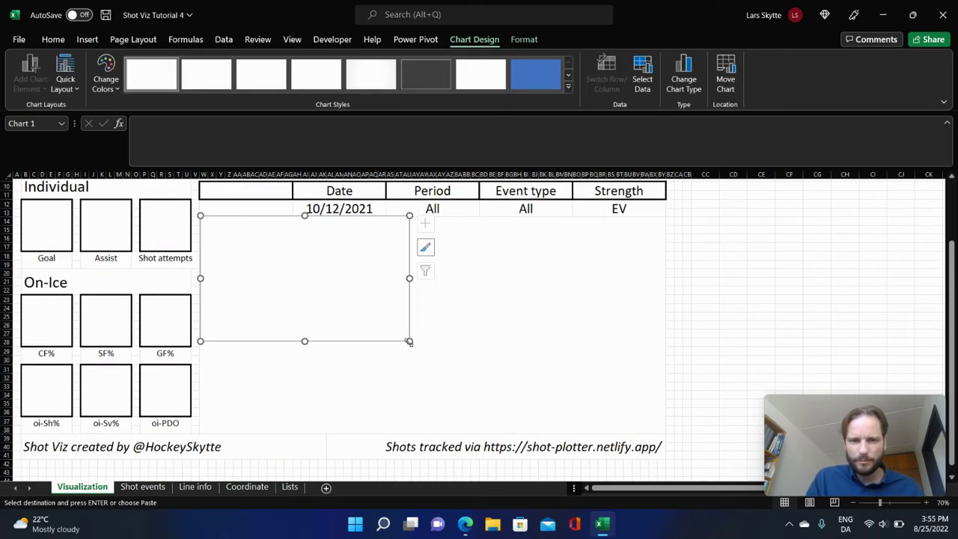
drag(409, 341, 665, 434)
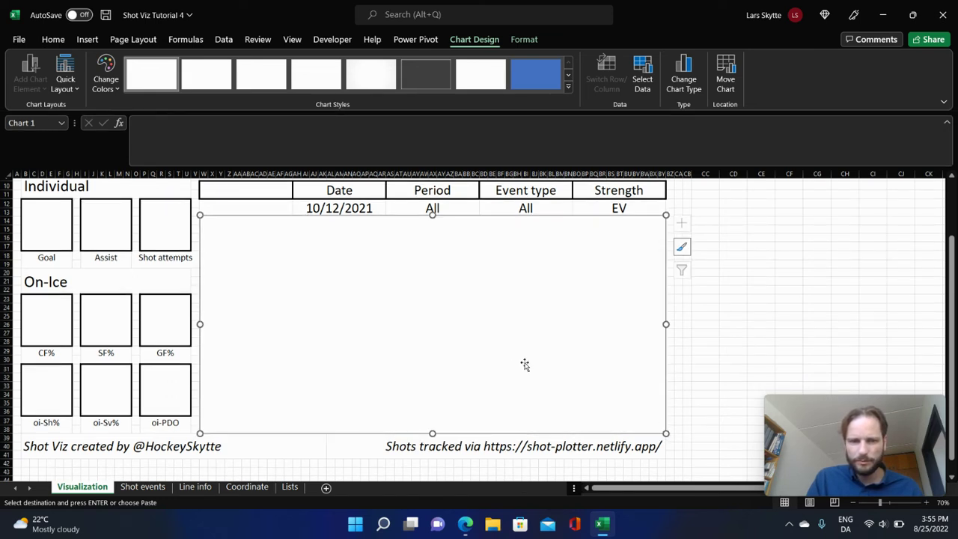
Add a chart series named Individual with 'Shot events'!$AF$2:$AF$101 as its X values.
right_click(495, 339)
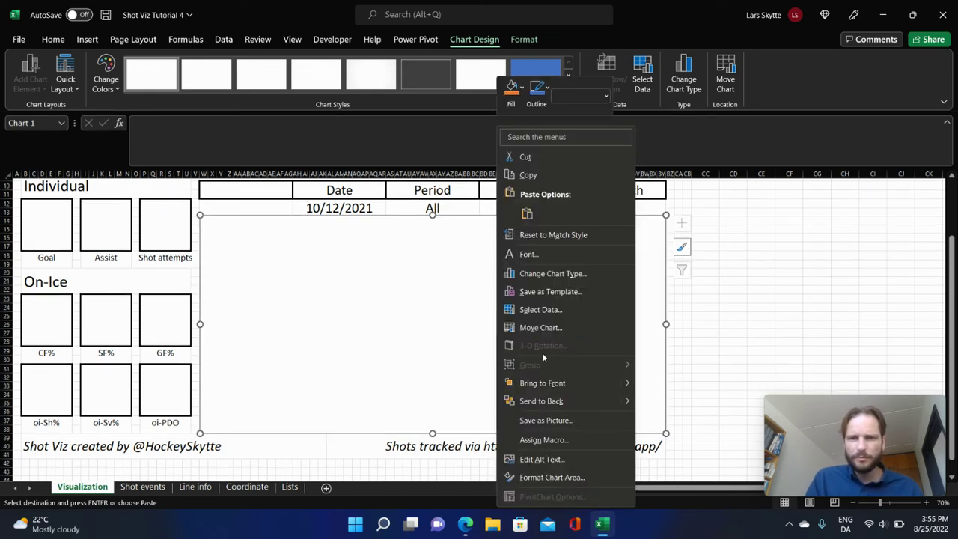
click(550, 313)
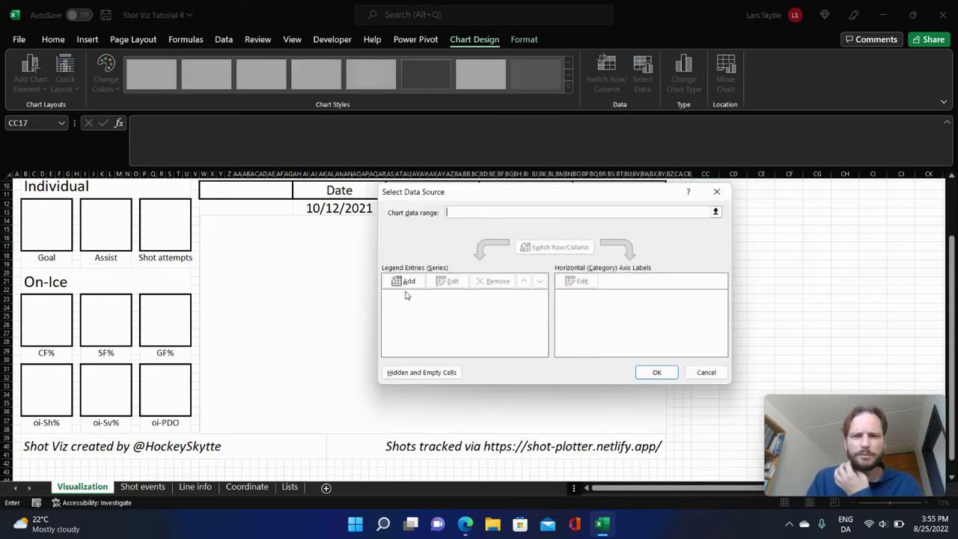
click(405, 282)
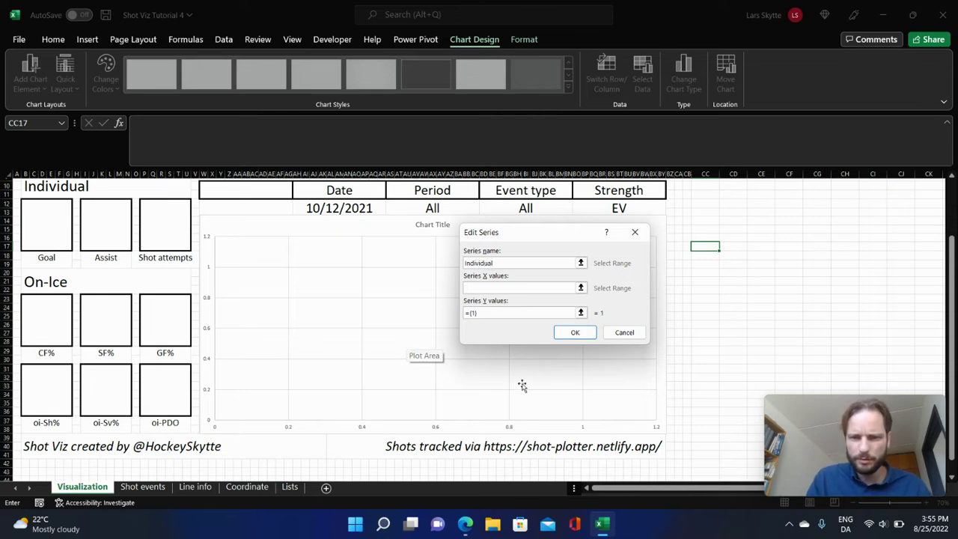
click(581, 287)
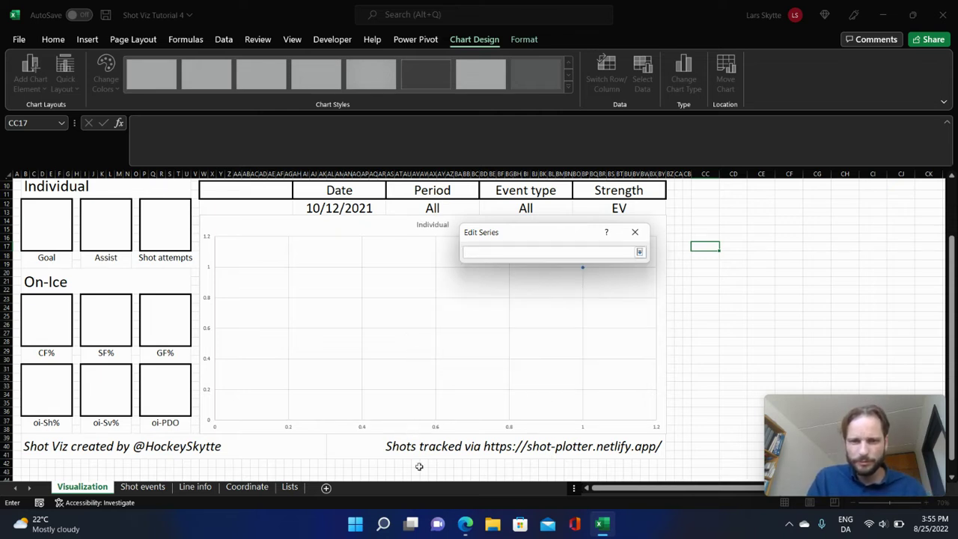
click(142, 487)
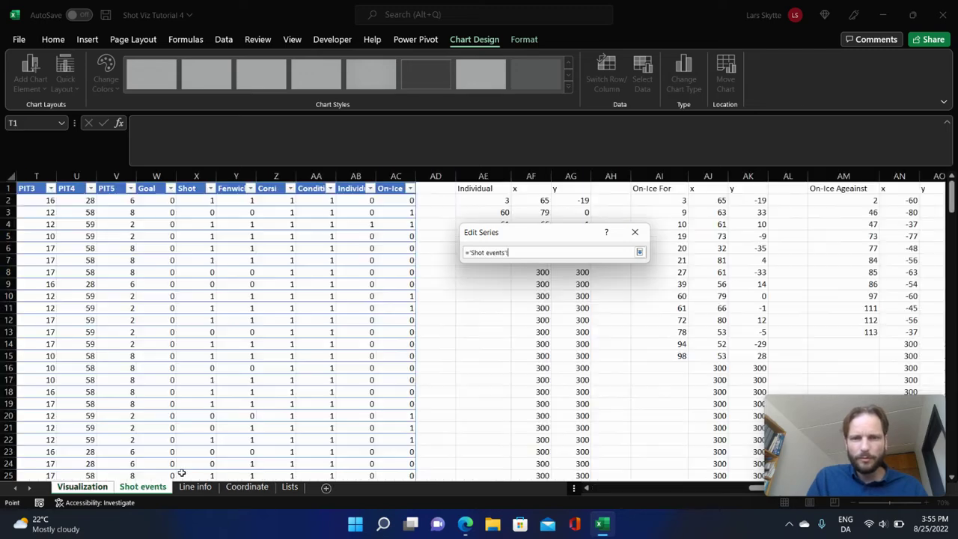
drag(538, 200, 541, 462)
Set the Individual series' Y values to 'Shot events'!$AG$2:$AG$101.
click(581, 313)
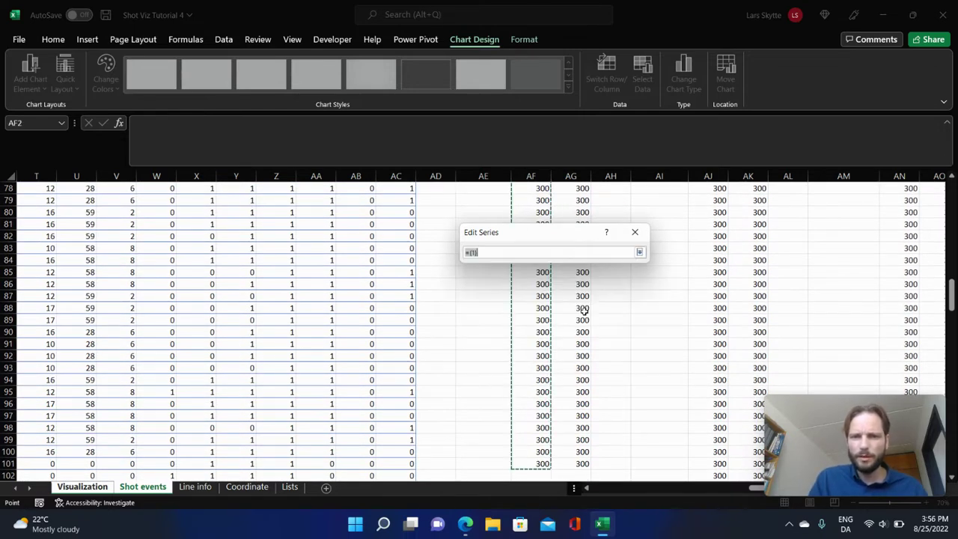
scroll(577, 299, up, 20)
drag(577, 190, 582, 462)
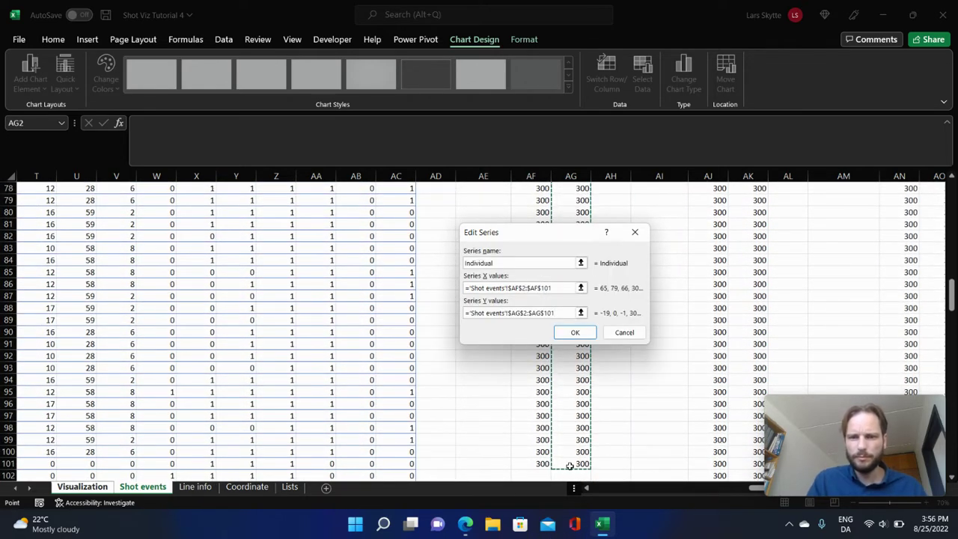
Confirm the Individual series and add a series named On-Ice For with 'Shot events'!$AJ$2:$AJ$228 as its X values.
click(575, 332)
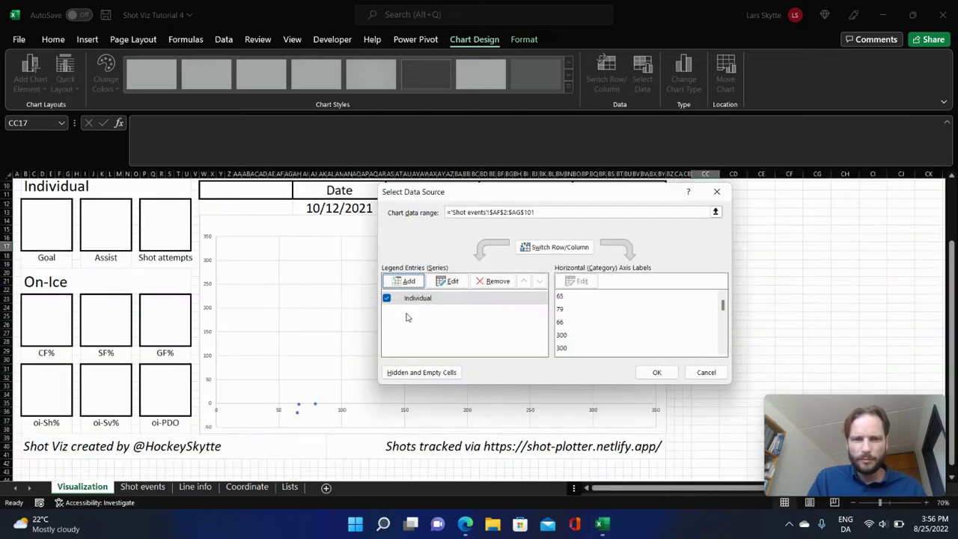
click(422, 283)
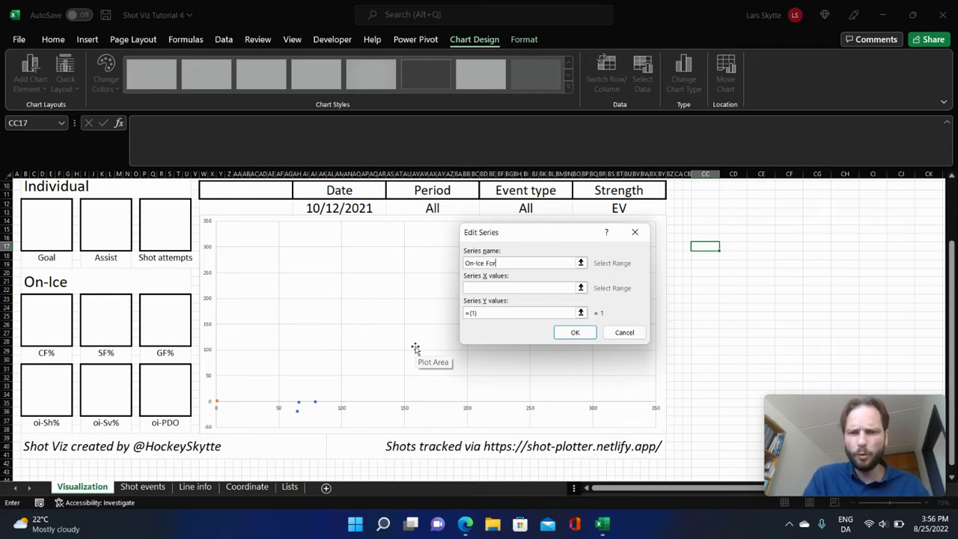
click(581, 287)
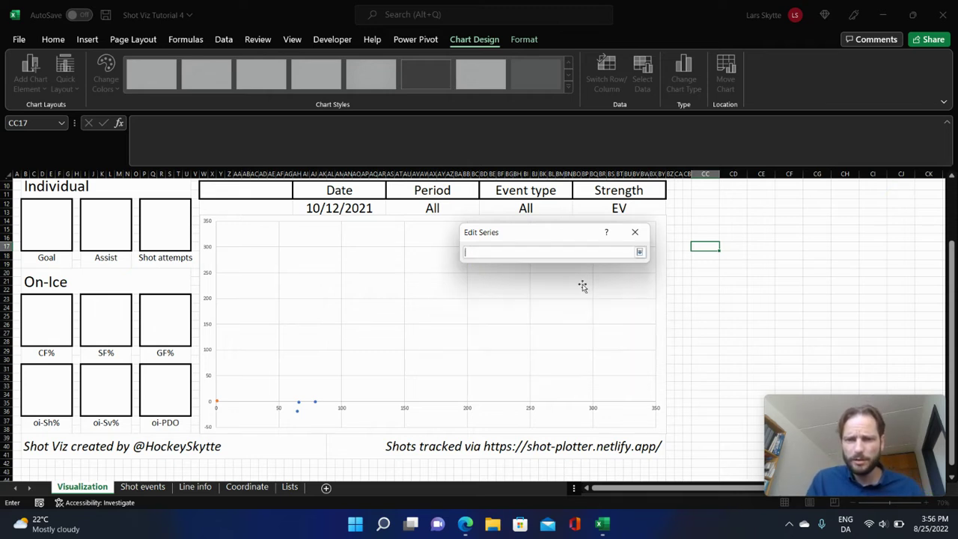
click(154, 488)
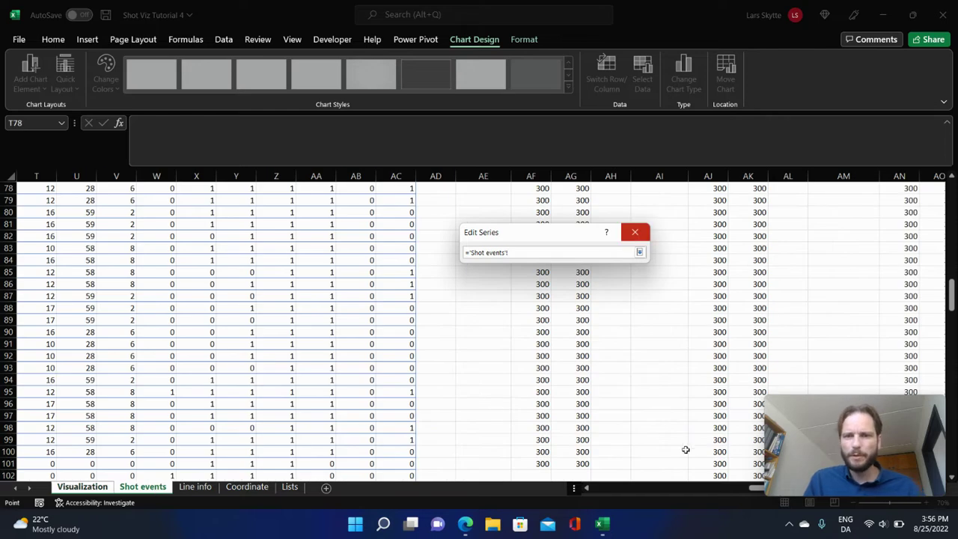
scroll(785, 240, up, 20)
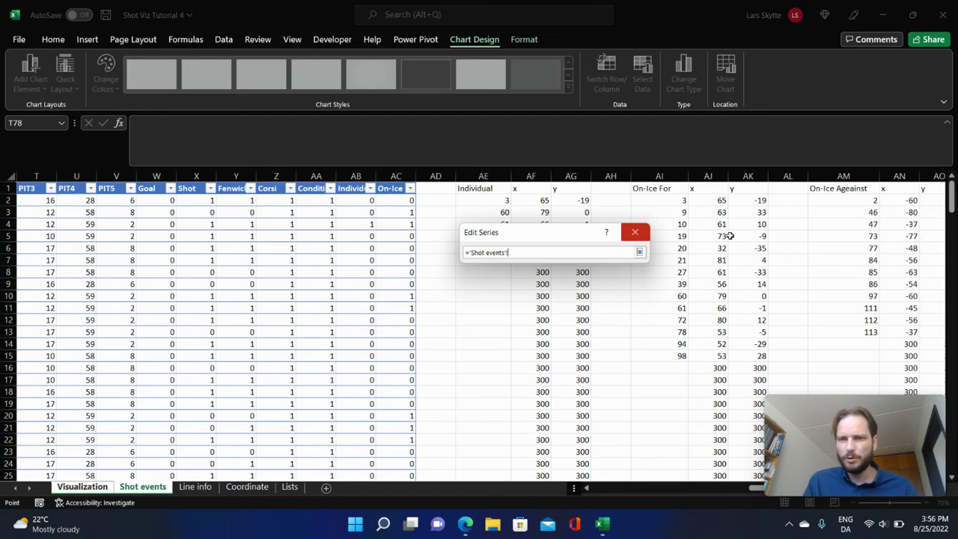
drag(710, 350, 719, 449)
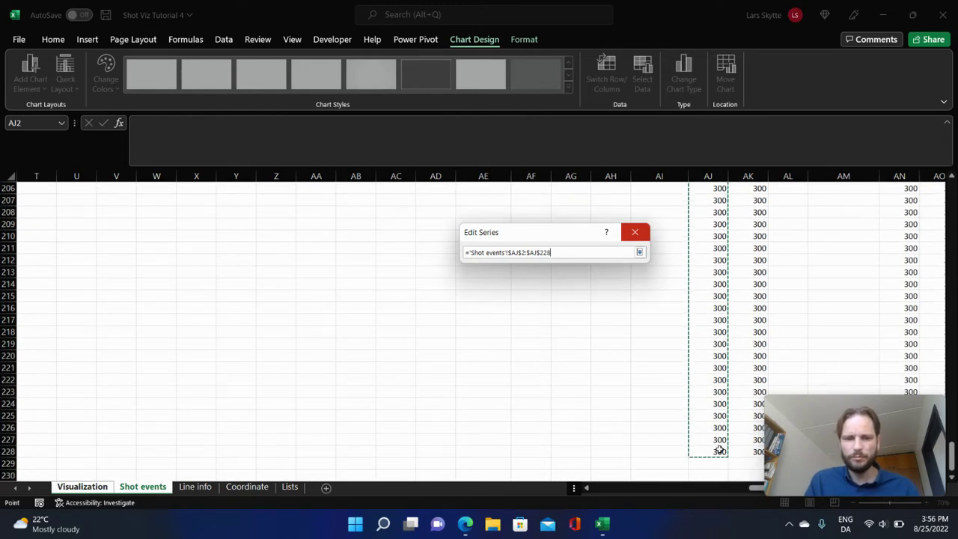
key(Return)
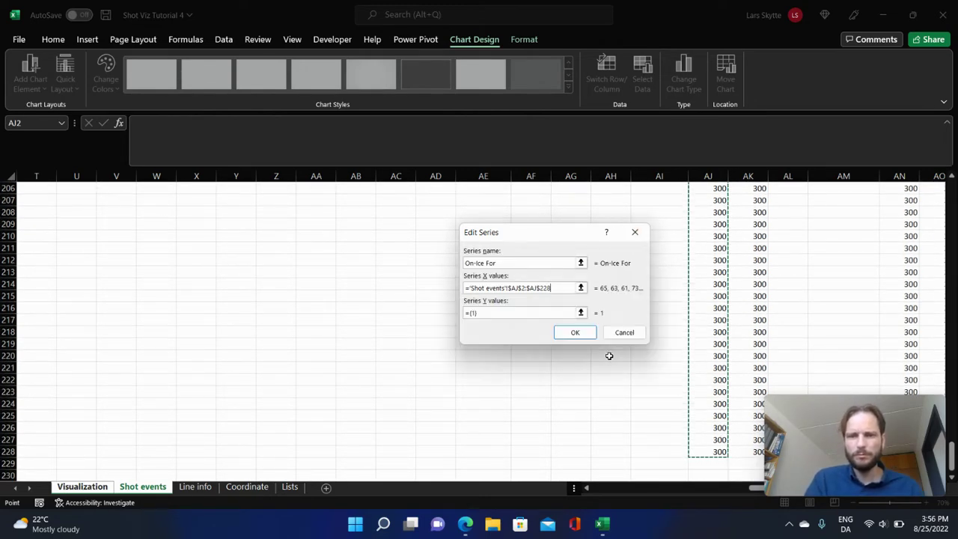
Set the On-Ice For series' Y values to 'Shot events'!$AK$2:$AK$228 and confirm the series.
click(582, 314)
scroll(756, 239, up, 1)
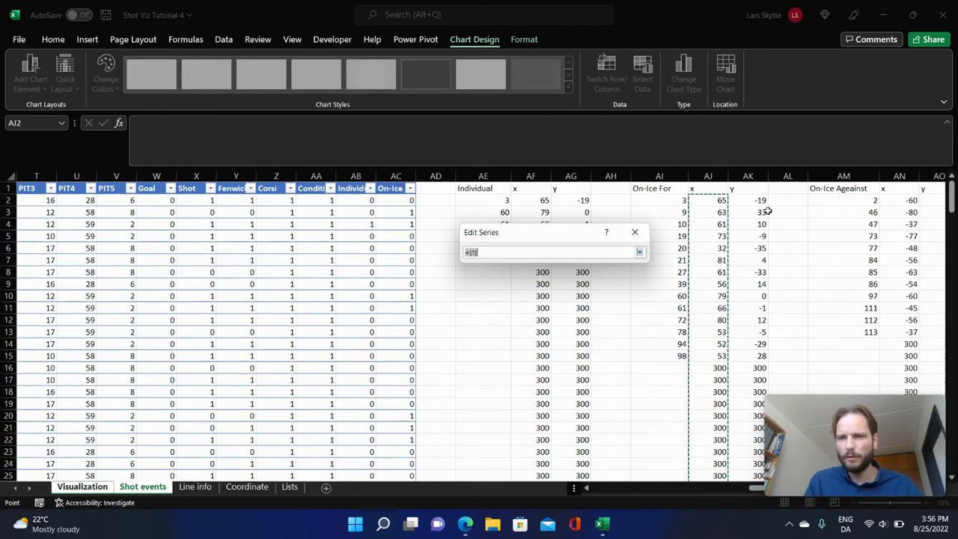
click(751, 202)
drag(751, 203, 740, 457)
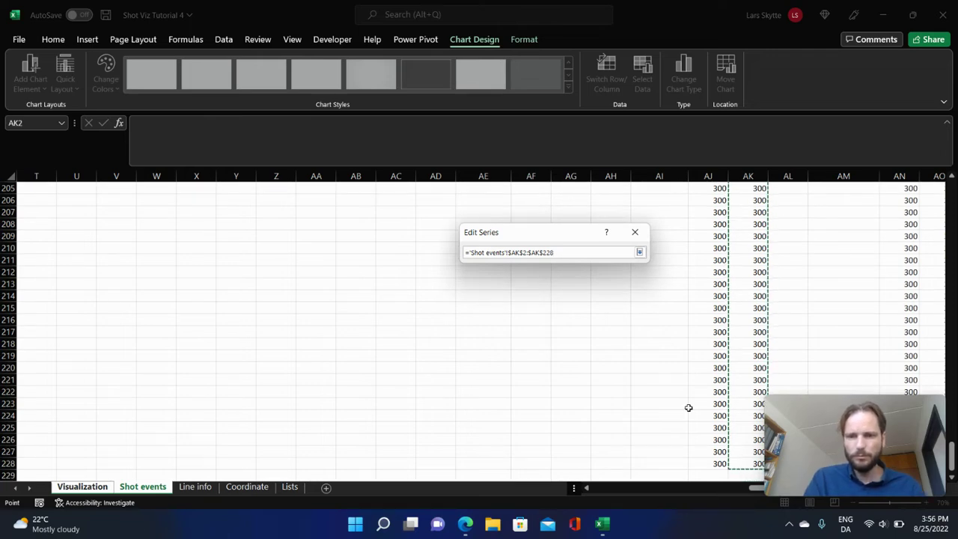
key(Return)
key(Return)
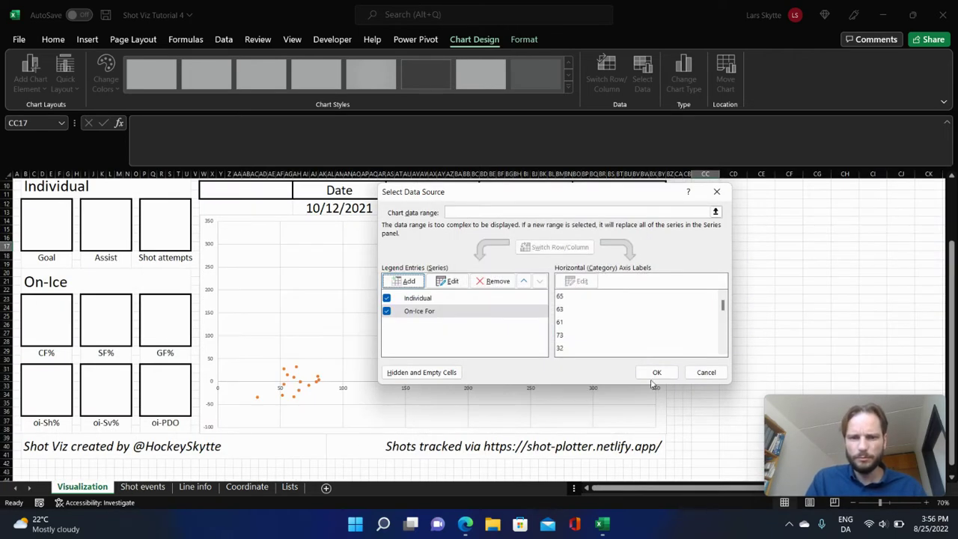
Add a third series named On-Ice Against with 'Shot events'!$AN$2:$AN$228 as its X values.
click(408, 281)
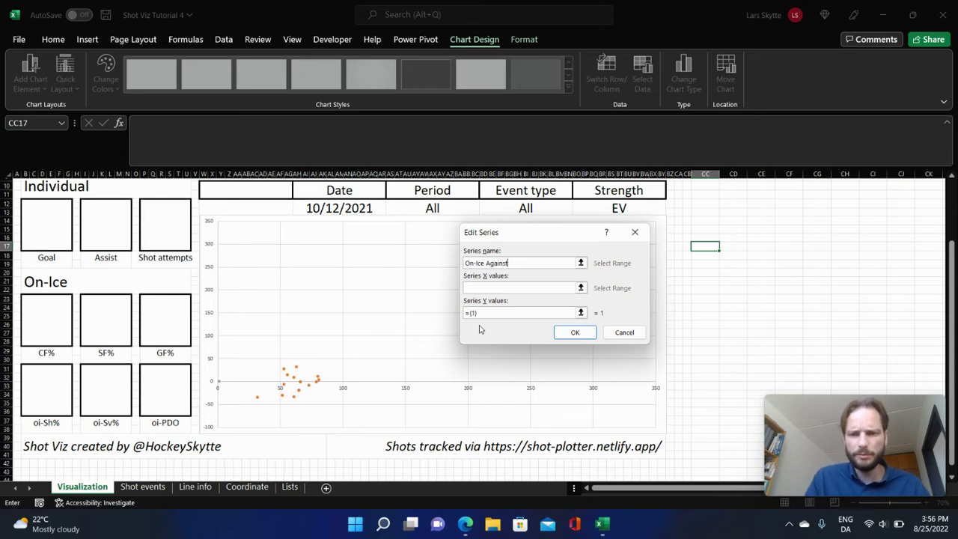
click(581, 289)
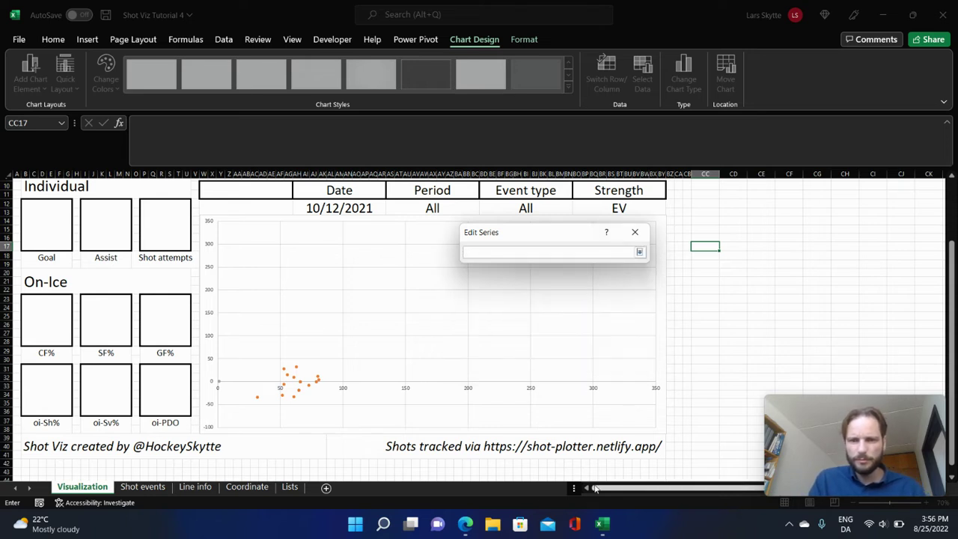
click(146, 487)
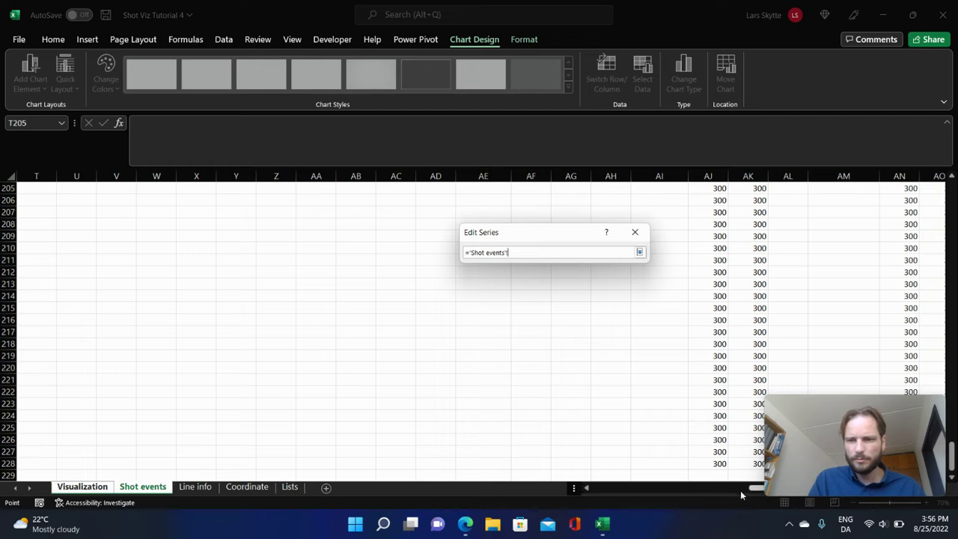
scroll(936, 305, up, 10)
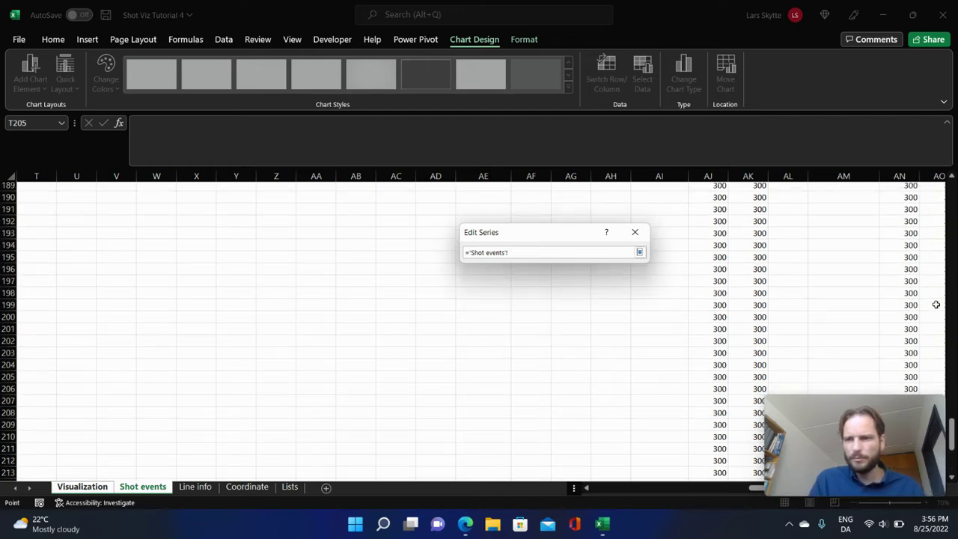
drag(953, 415, 910, 198)
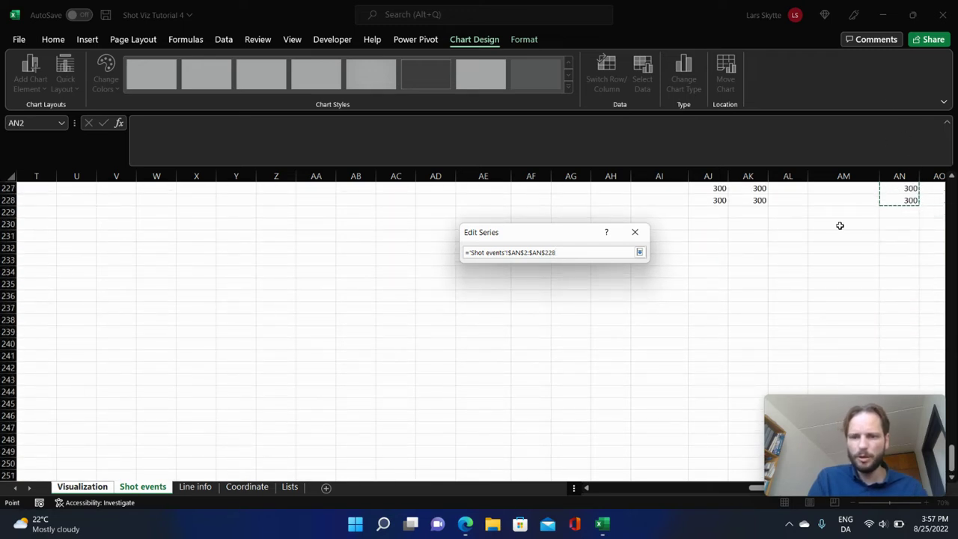
drag(851, 442, 131, 426)
Set the On-Ice Against series' Y values to its y column on the Shot events sheet and apply the chart's data source.
click(524, 313)
scroll(749, 330, up, 20)
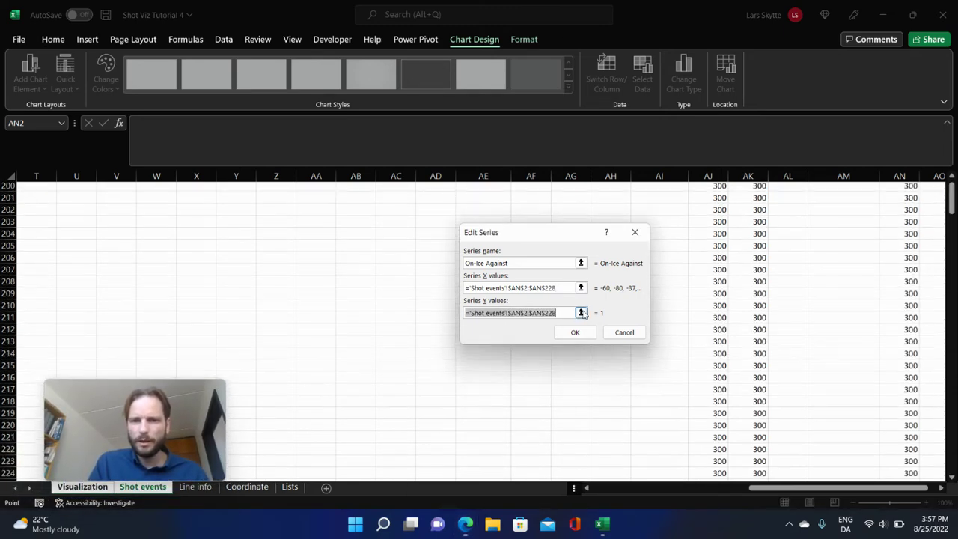
drag(902, 196, 907, 465)
key(Return)
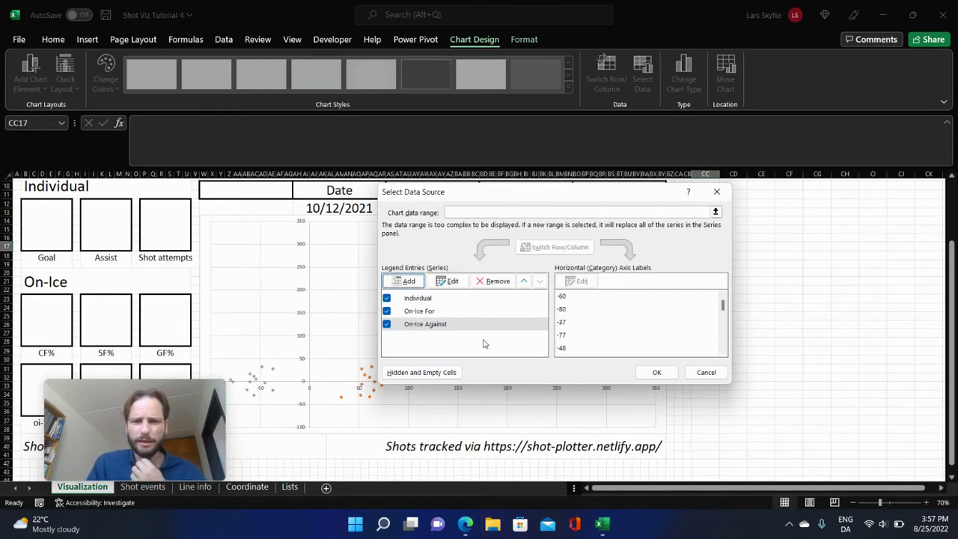
click(657, 372)
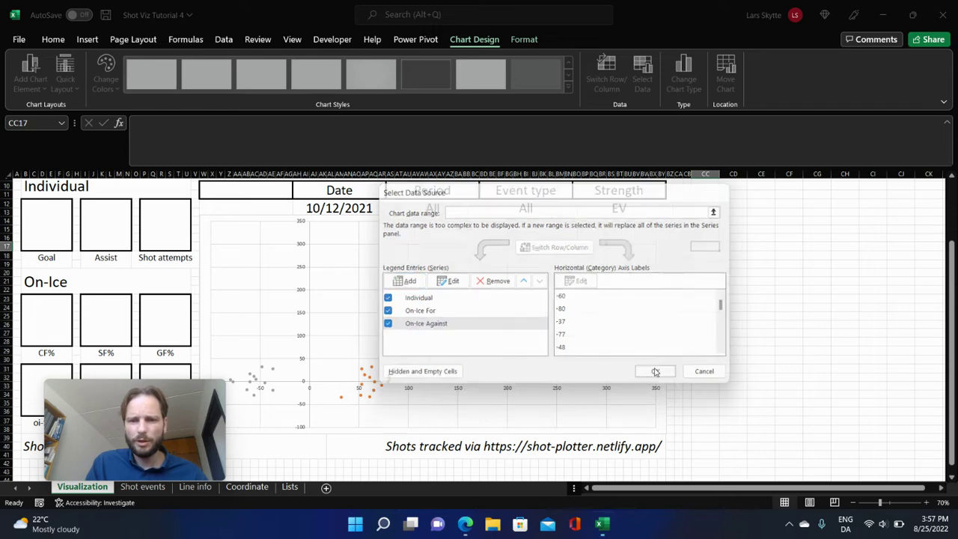
drag(175, 386, 871, 391)
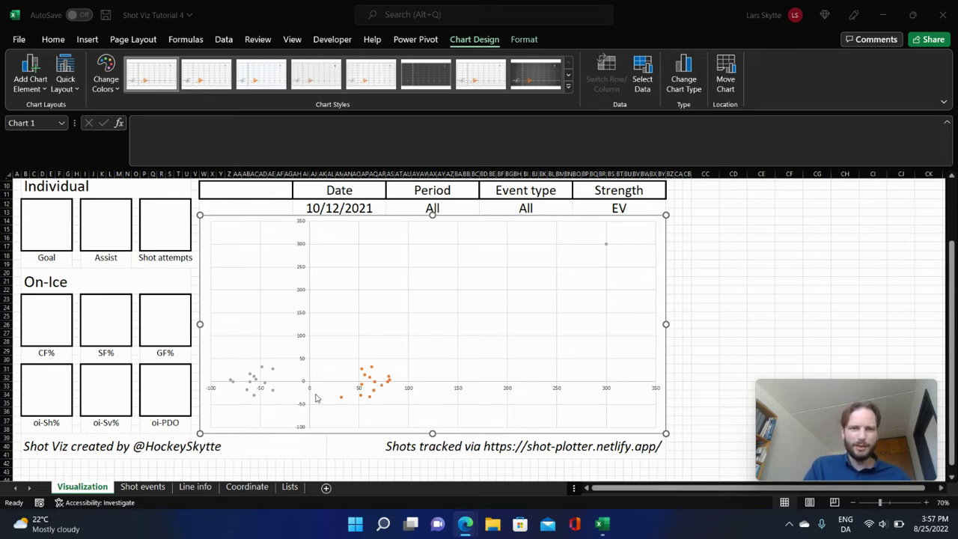
Add a legend to the scatter chart and set its position to Bottom.
click(607, 248)
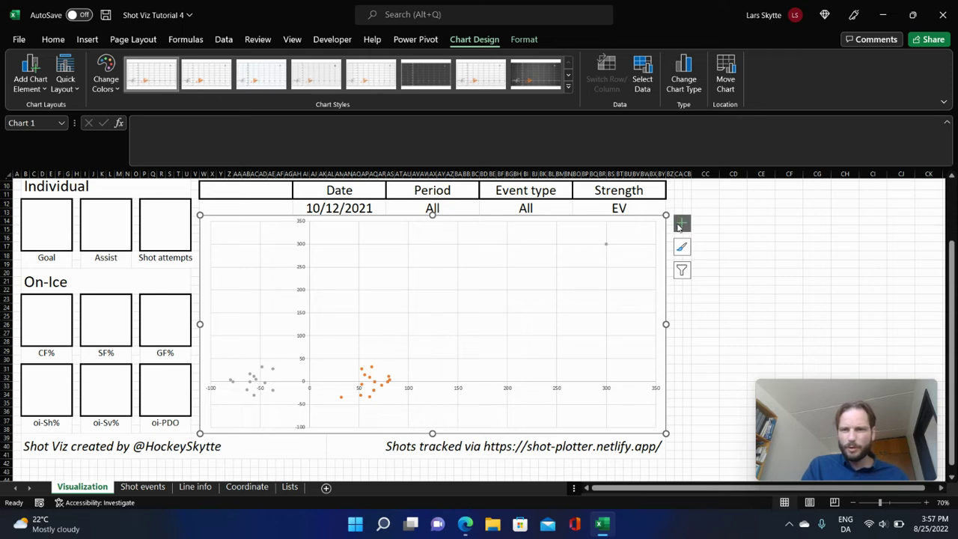
click(681, 223)
click(711, 312)
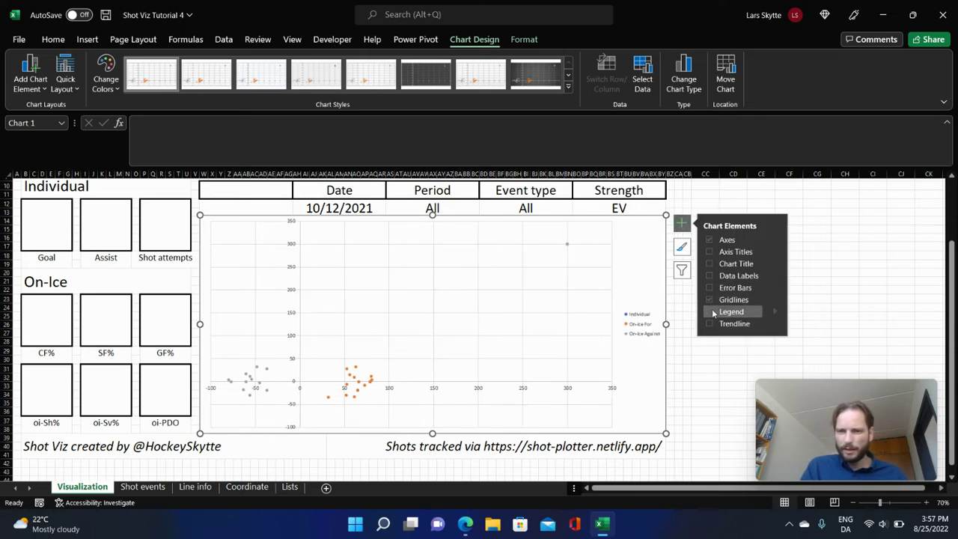
click(643, 324)
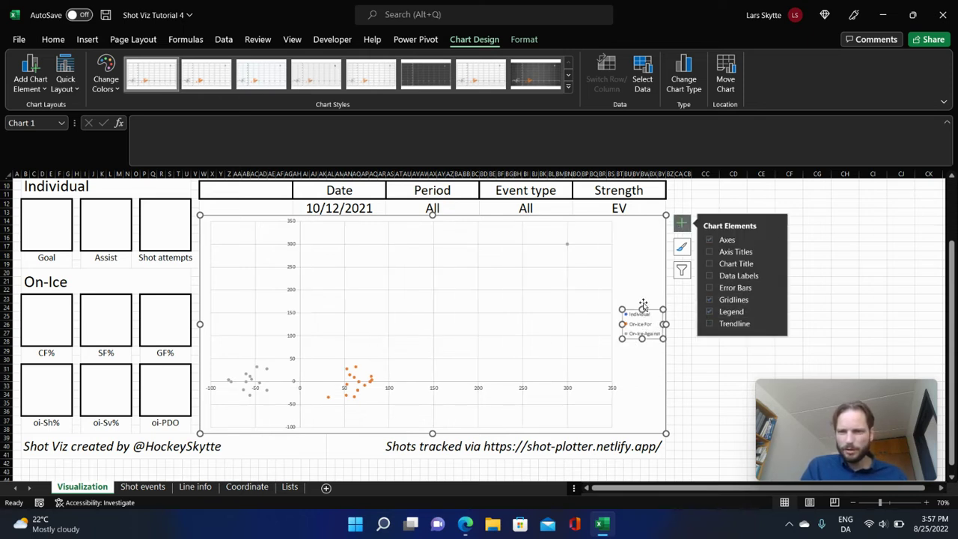
double_click(643, 307)
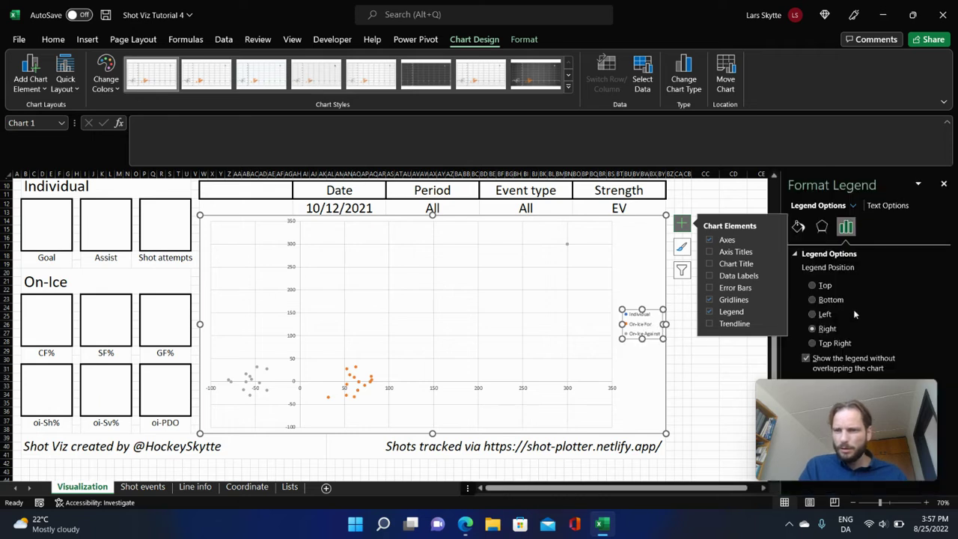
click(812, 299)
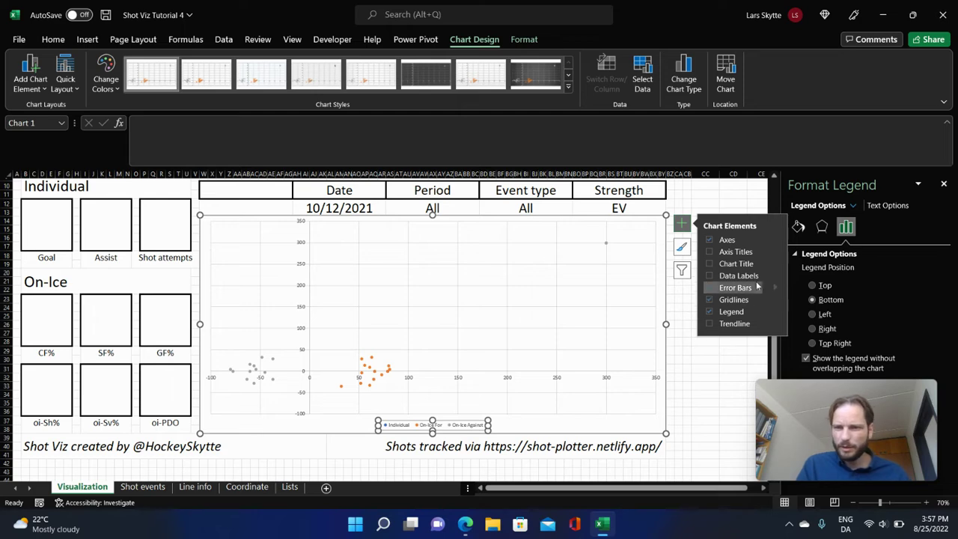
click(682, 223)
click(688, 221)
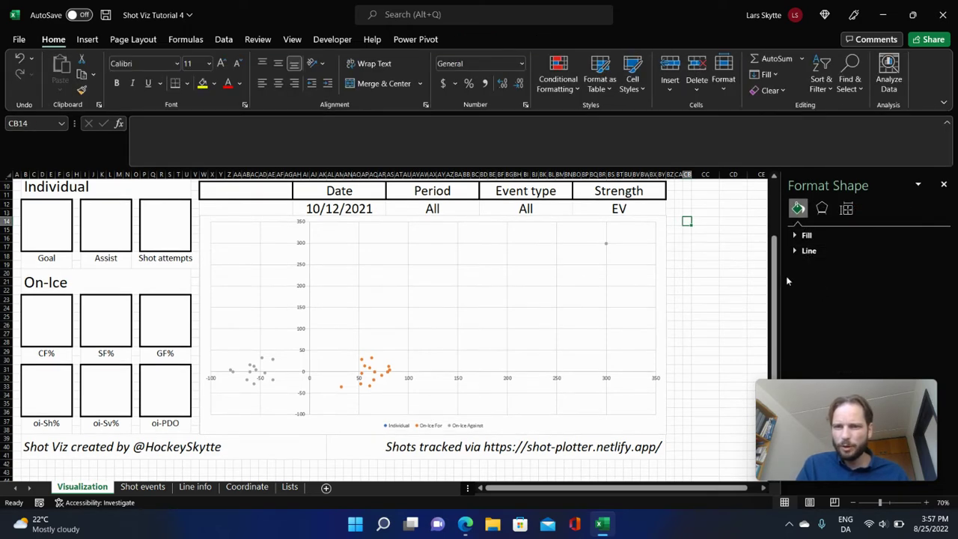
Set the chart's vertical axis bounds to a minimum of -42.5 and a maximum of 42.5.
click(577, 276)
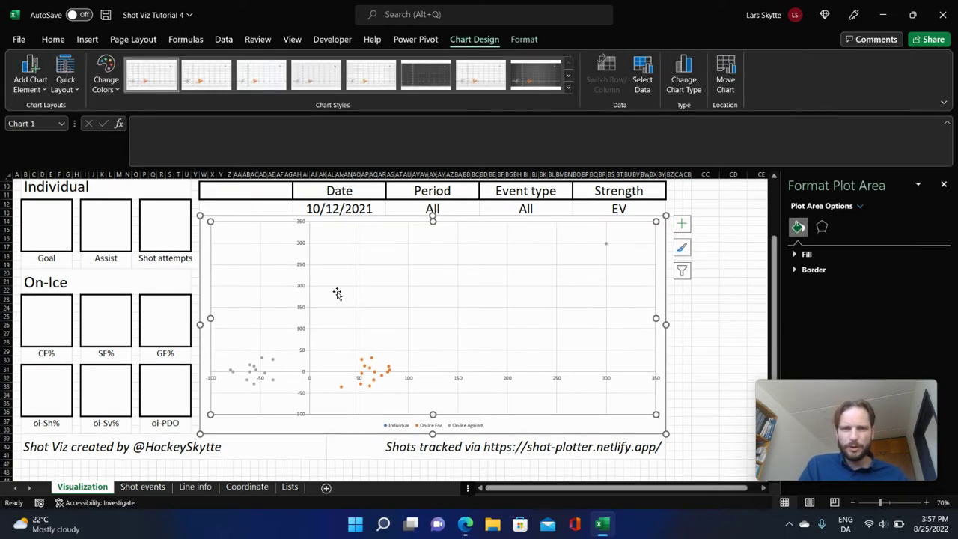
click(302, 313)
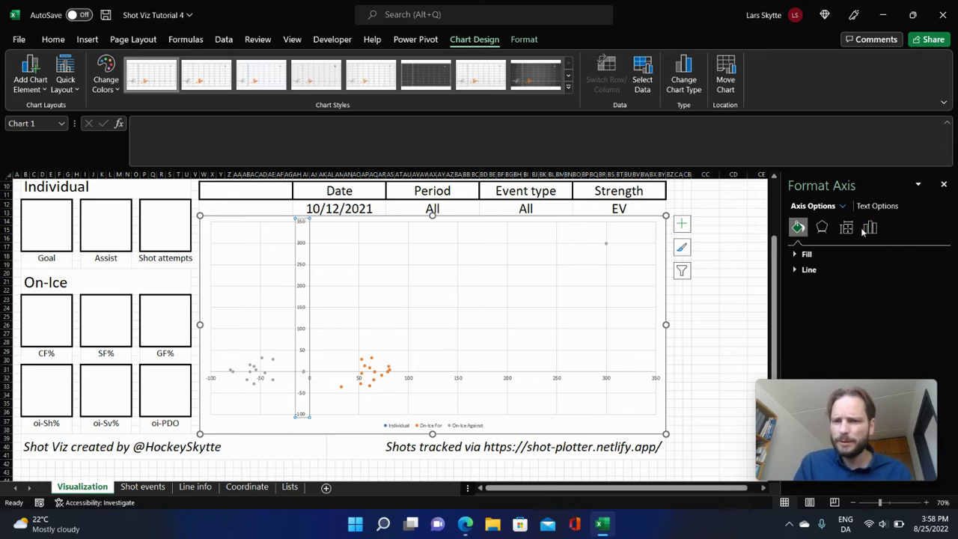
click(868, 228)
click(805, 254)
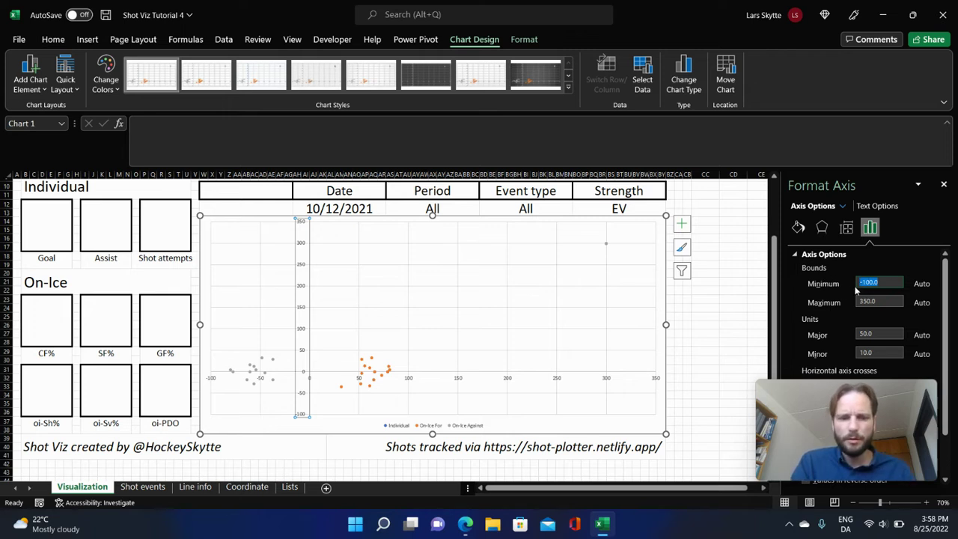
text(-42.5)
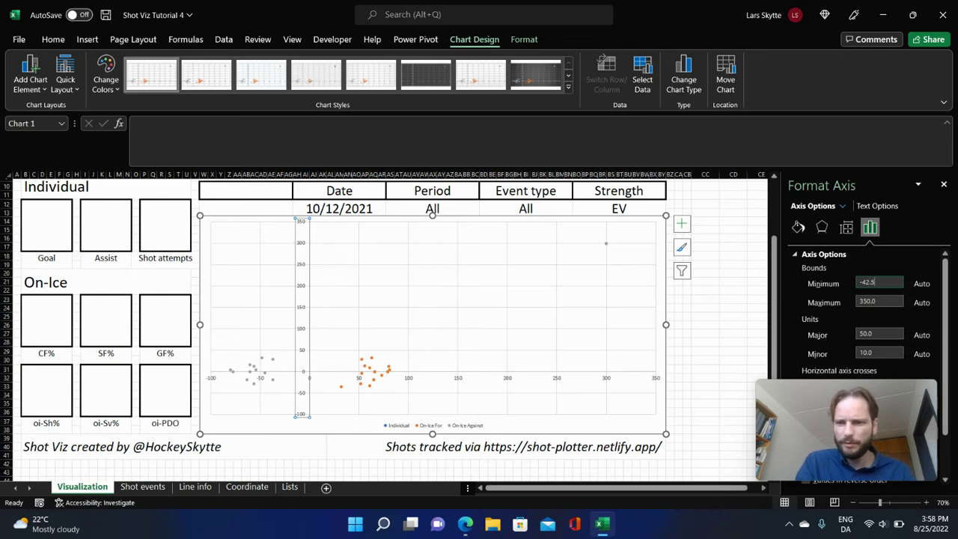
key(Return)
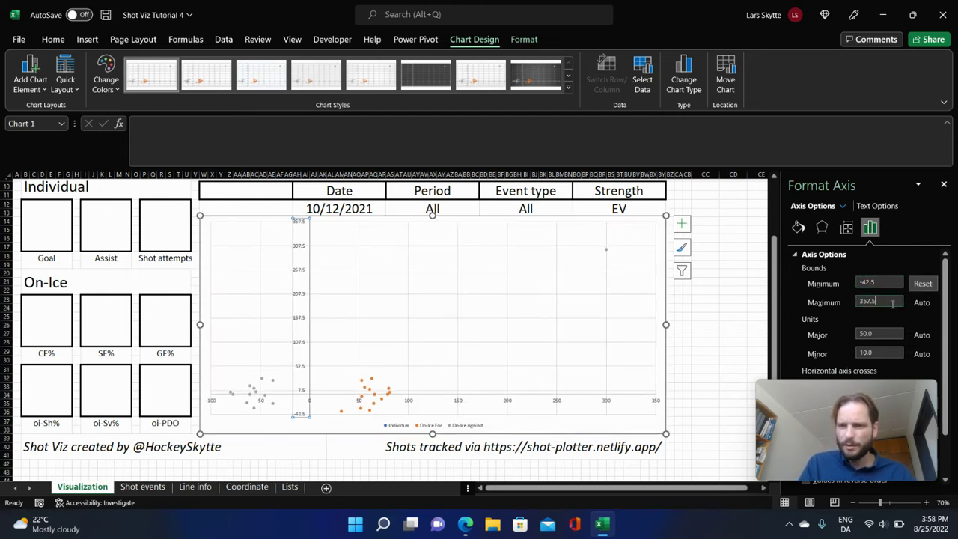
click(892, 303)
text(42.5)
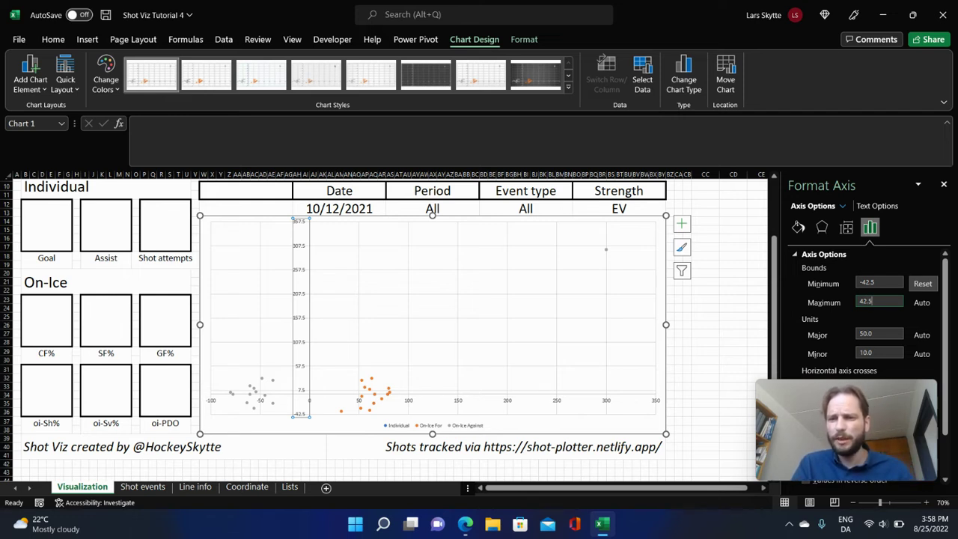
key(Return)
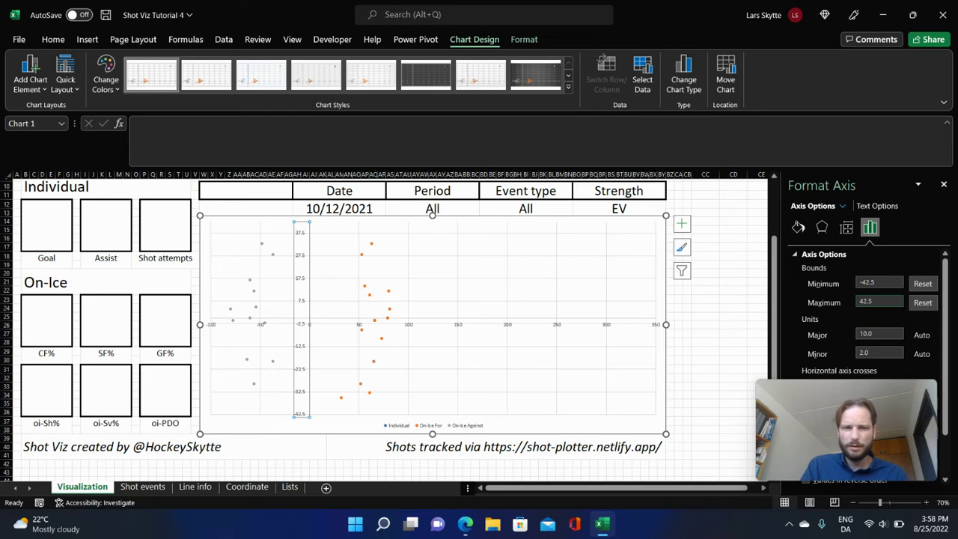
Set the scatter chart's horizontal axis bounds to a minimum of -100 and a maximum of 100.
click(410, 325)
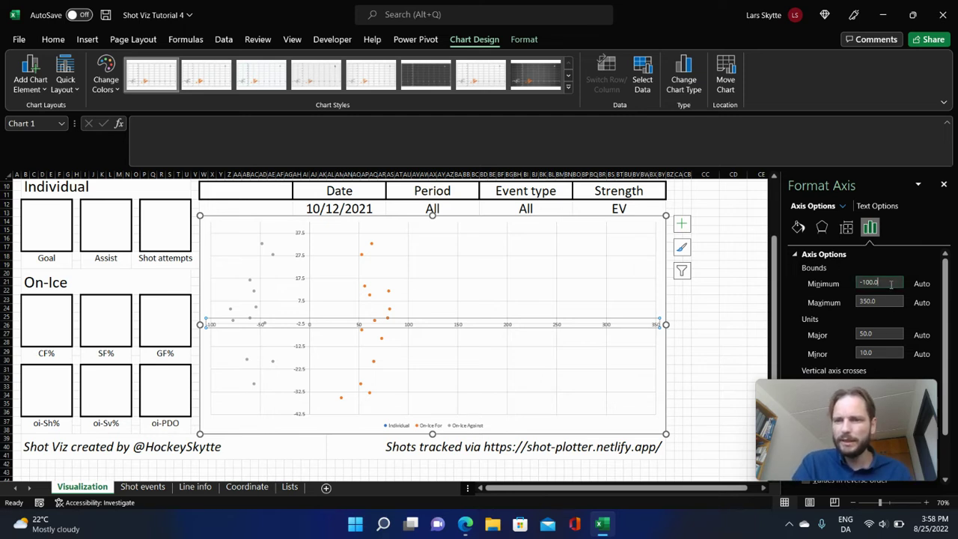
key(Return)
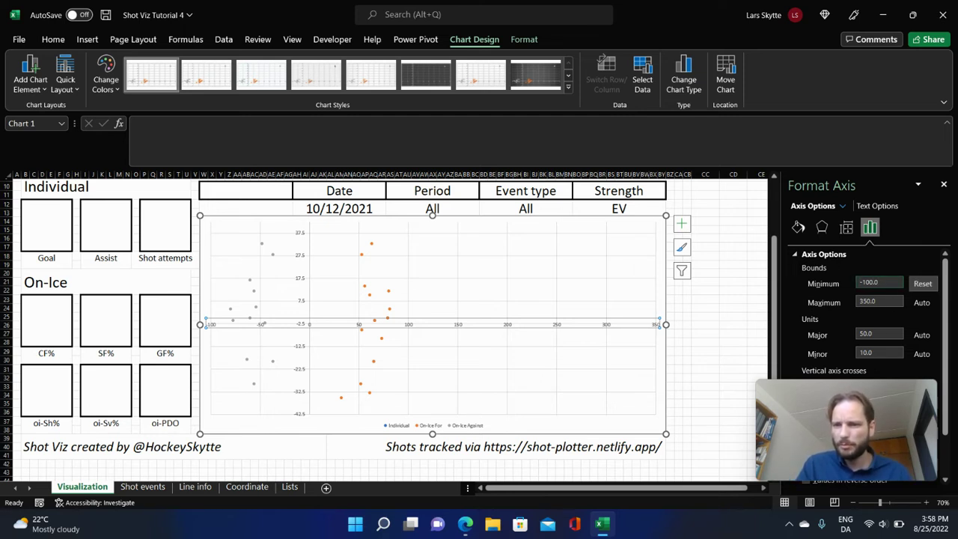
drag(893, 303, 822, 296)
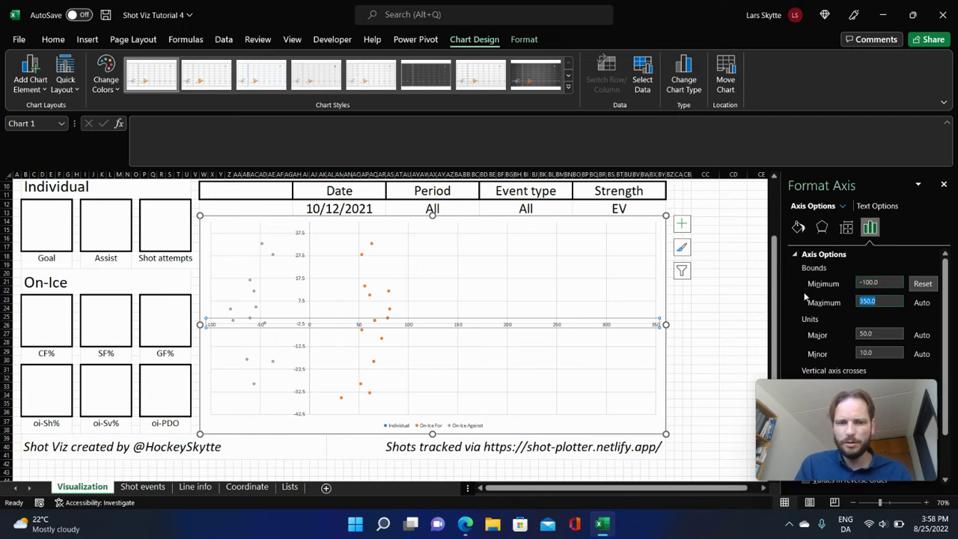
text(100)
key(Return)
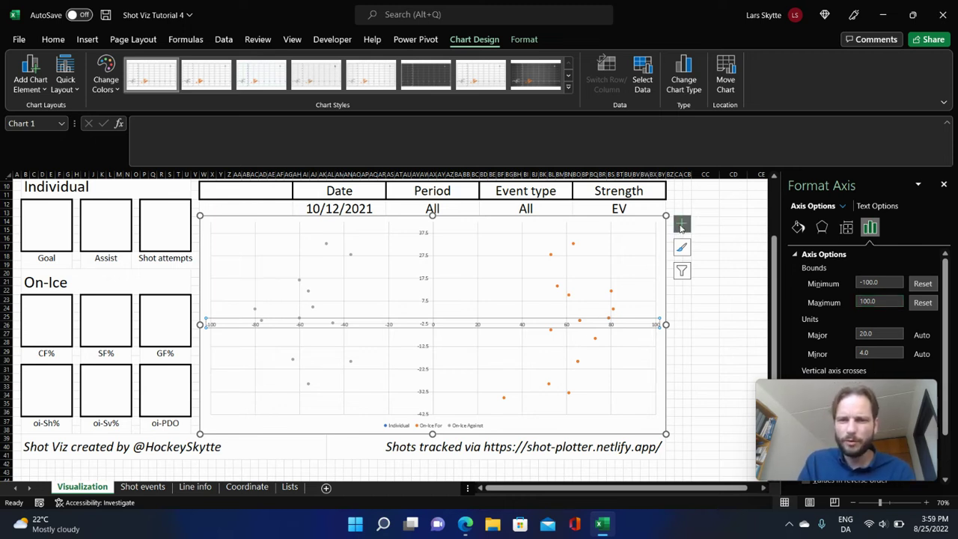
Hide the chart's axes and set both the horizontal and vertical axis major gridlines to No line.
click(681, 224)
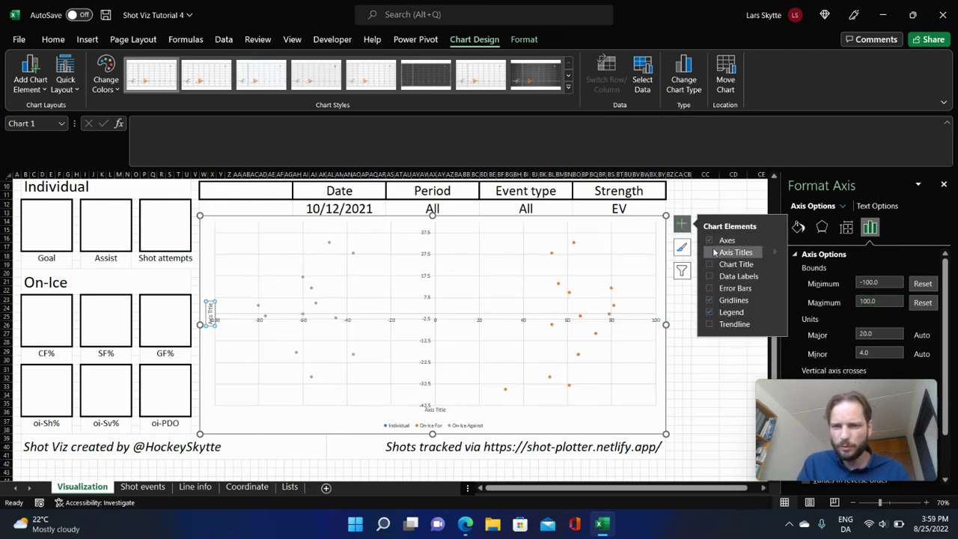
click(712, 241)
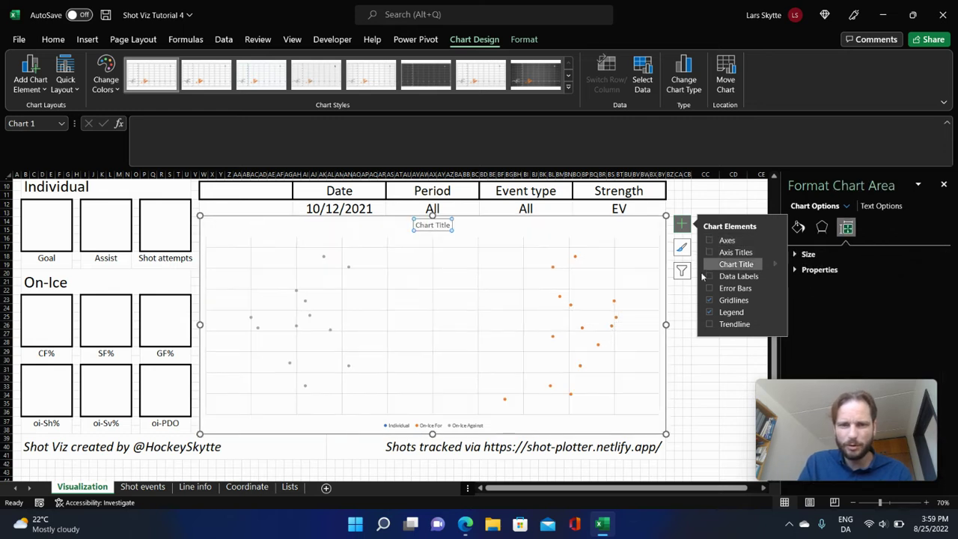
click(524, 303)
click(822, 226)
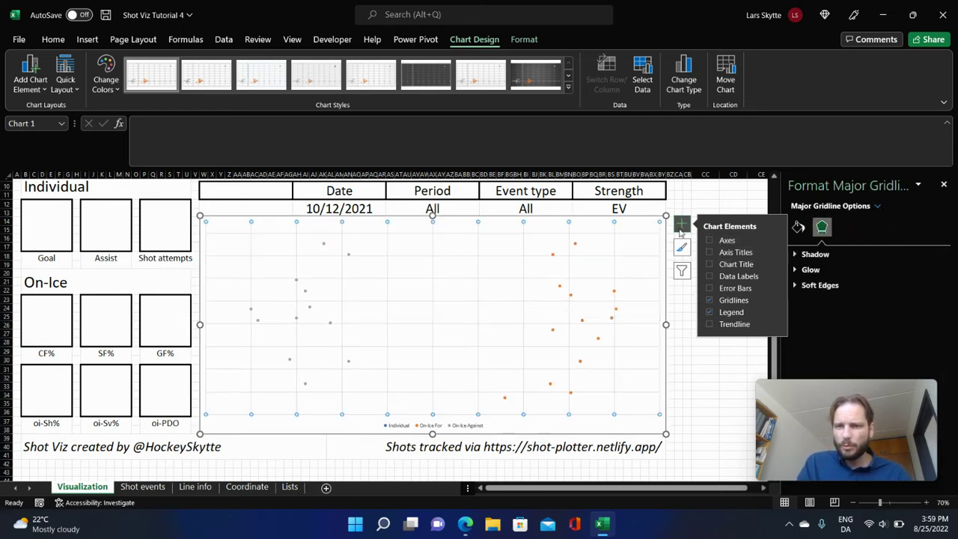
click(798, 228)
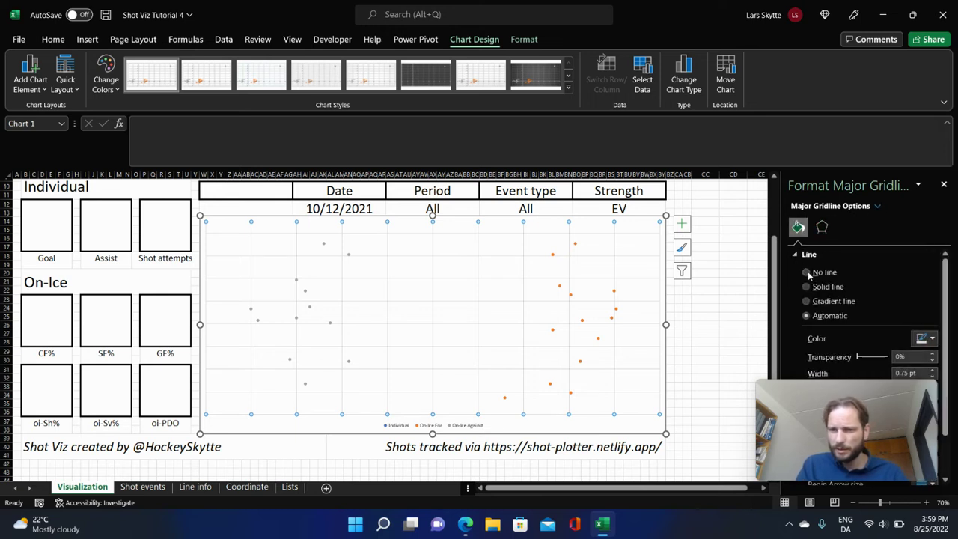
click(807, 272)
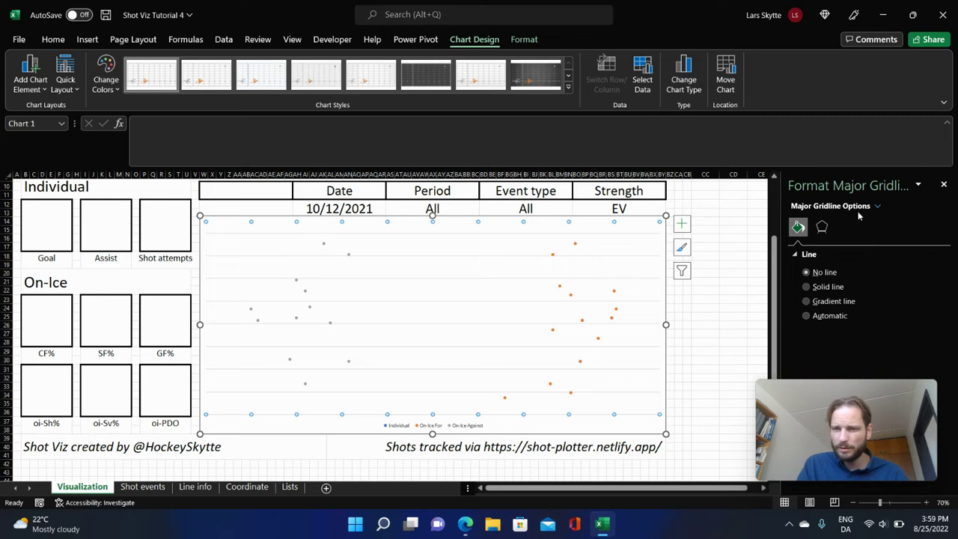
click(877, 209)
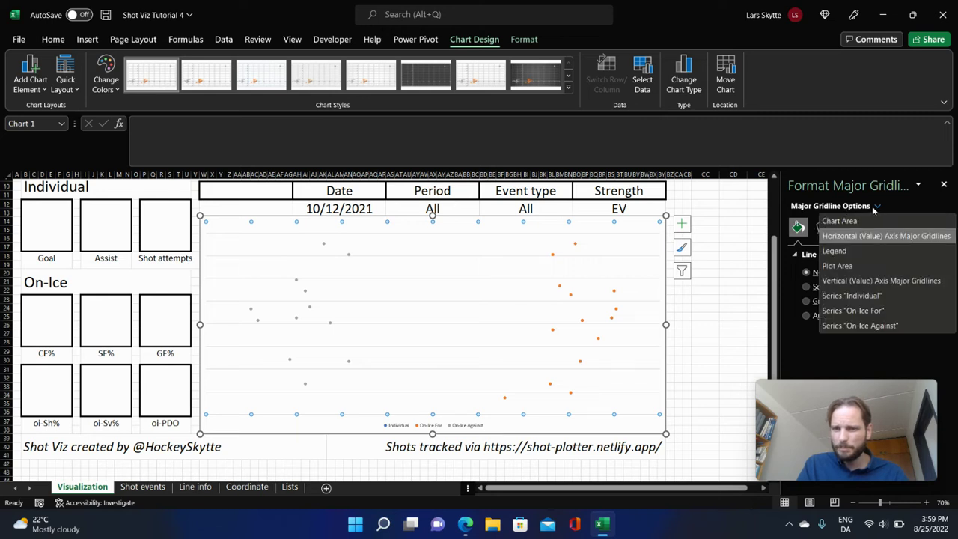
click(860, 279)
click(807, 273)
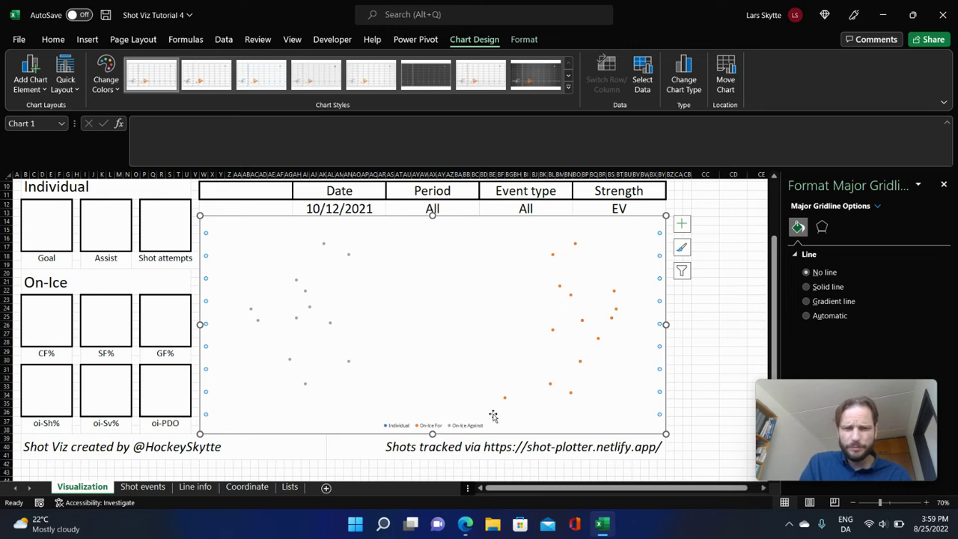
Set the font size of the chart's legend to 20.
click(431, 426)
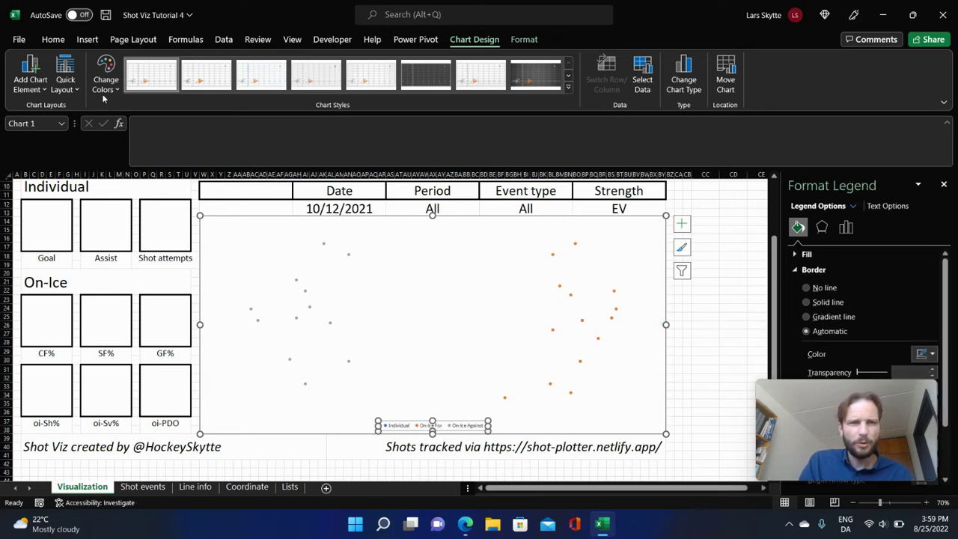
click(53, 39)
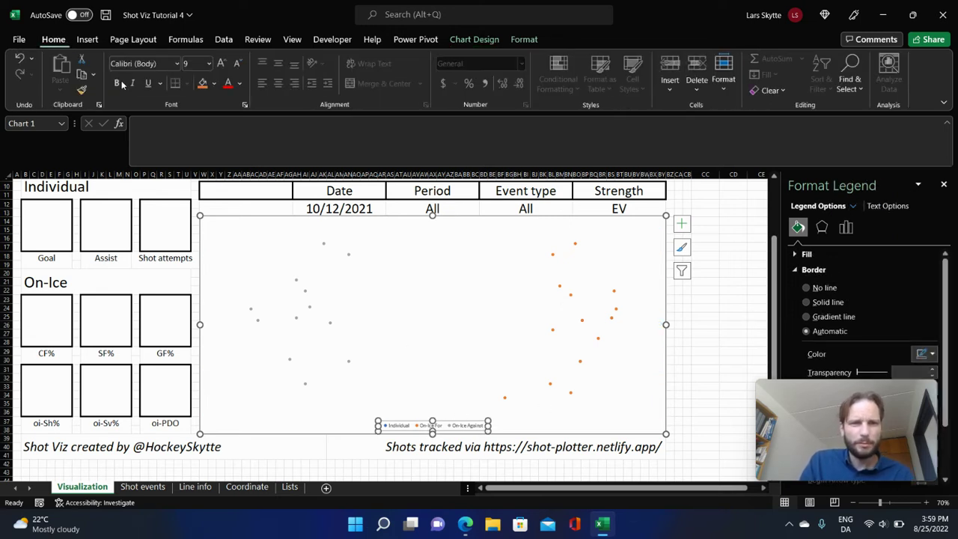
click(209, 64)
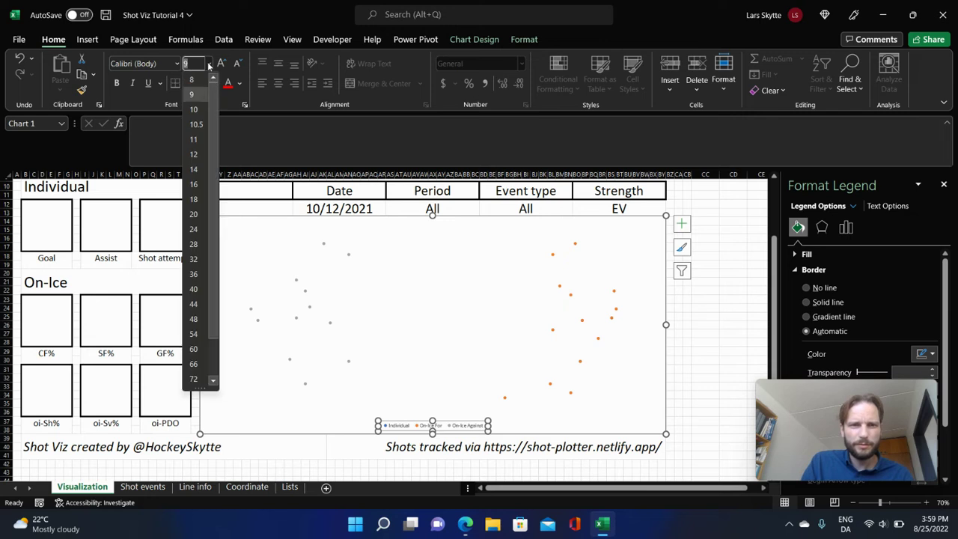
click(194, 215)
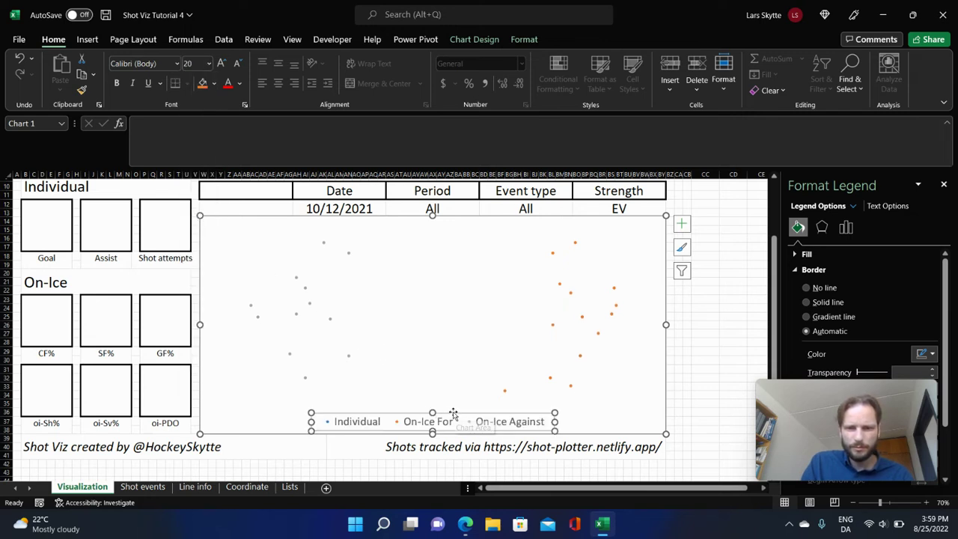
key(Escape)
key(Escape)
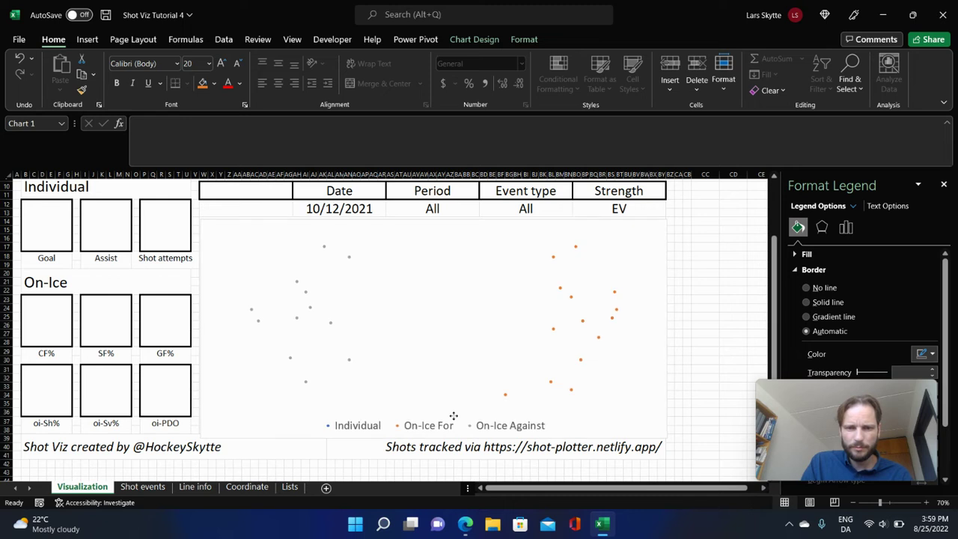
click(454, 414)
click(451, 416)
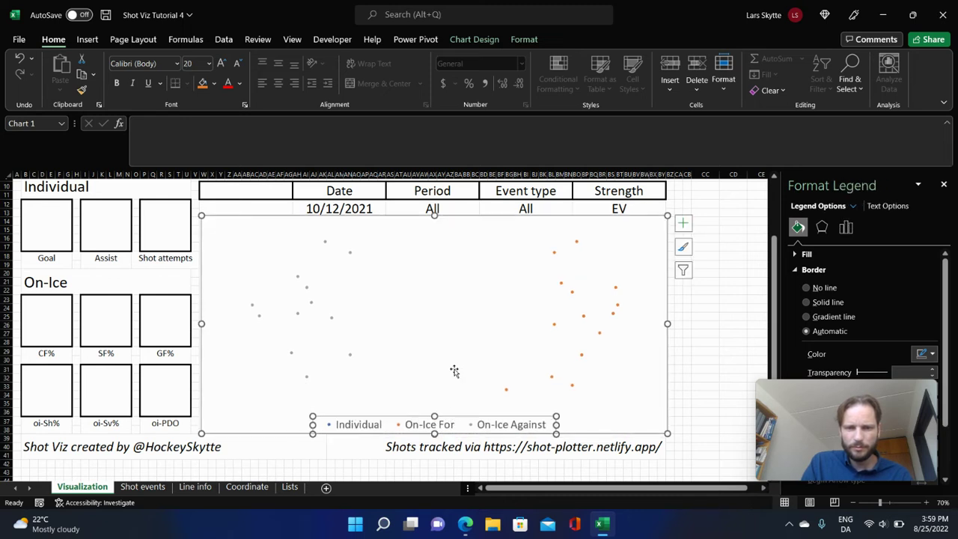
Change the fill of the chart's plot area to Picture or texture fill.
click(431, 345)
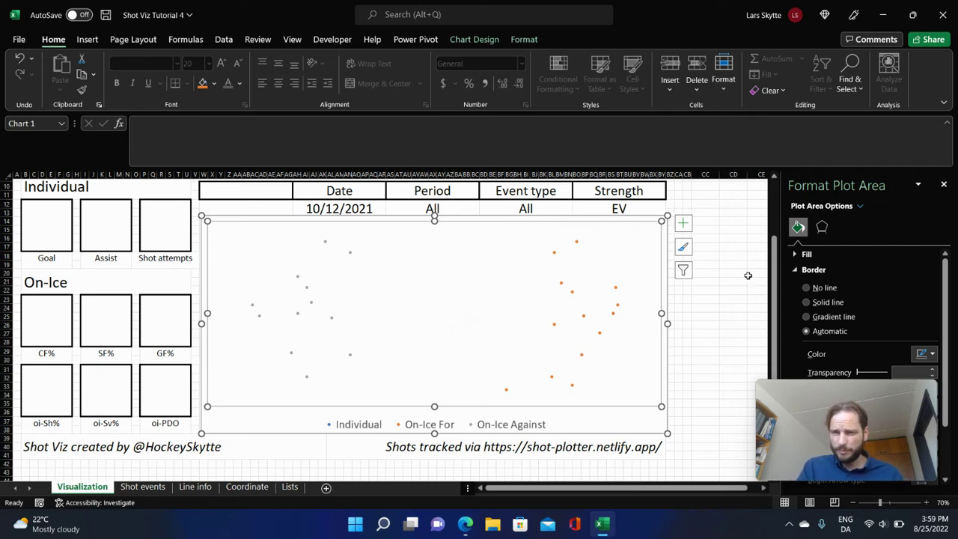
click(803, 255)
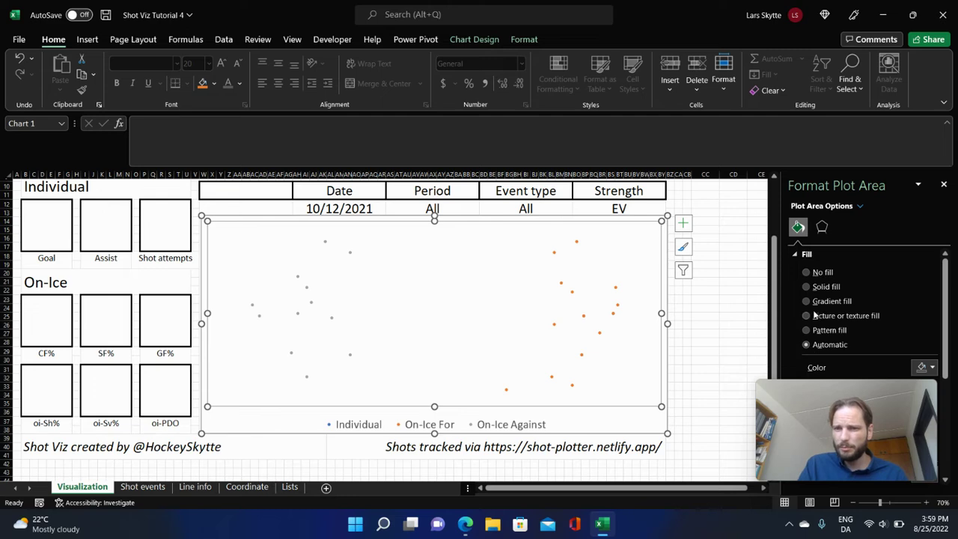
click(807, 316)
scroll(853, 307, down, 1)
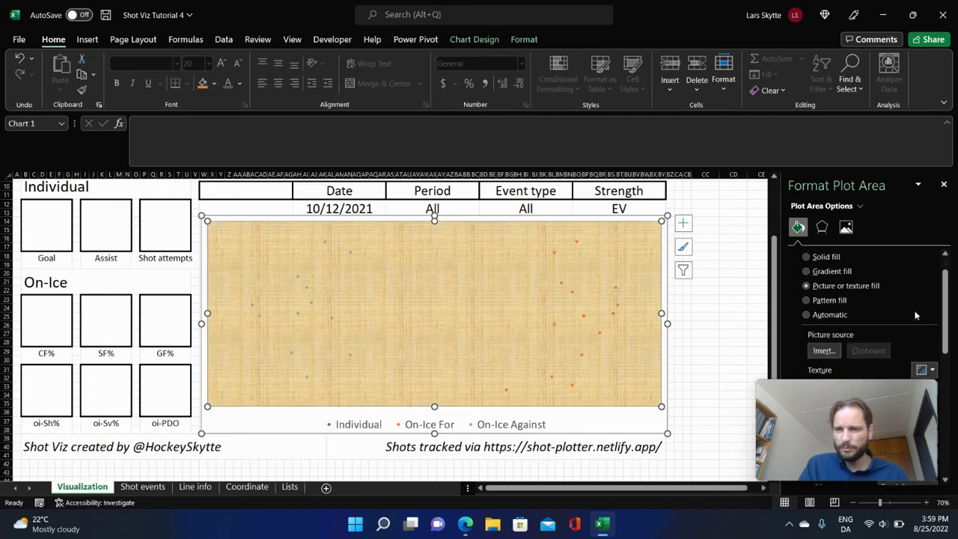
Insert the Full Rink image from the Book images folder in Pictures > Twitter Images as the plot area's background.
click(833, 354)
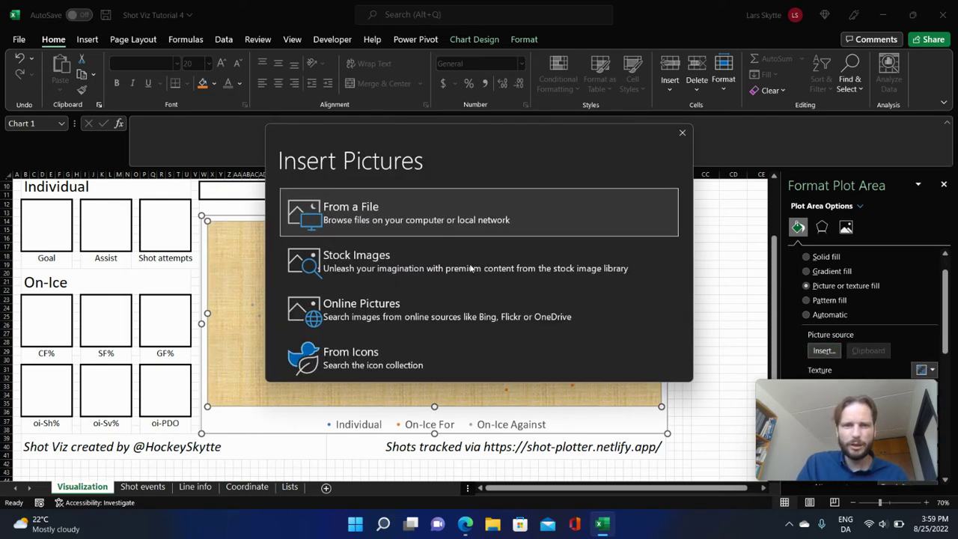
click(338, 214)
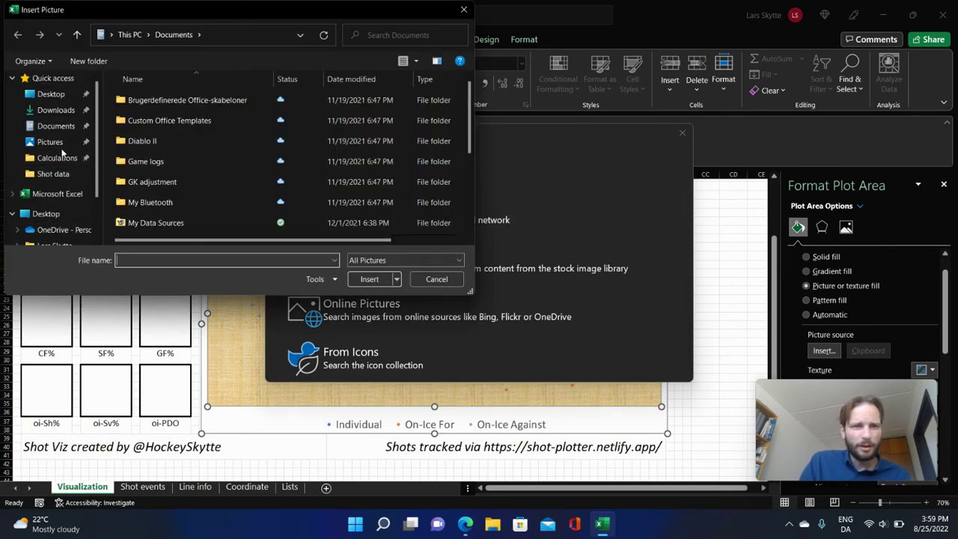
click(59, 146)
double_click(142, 182)
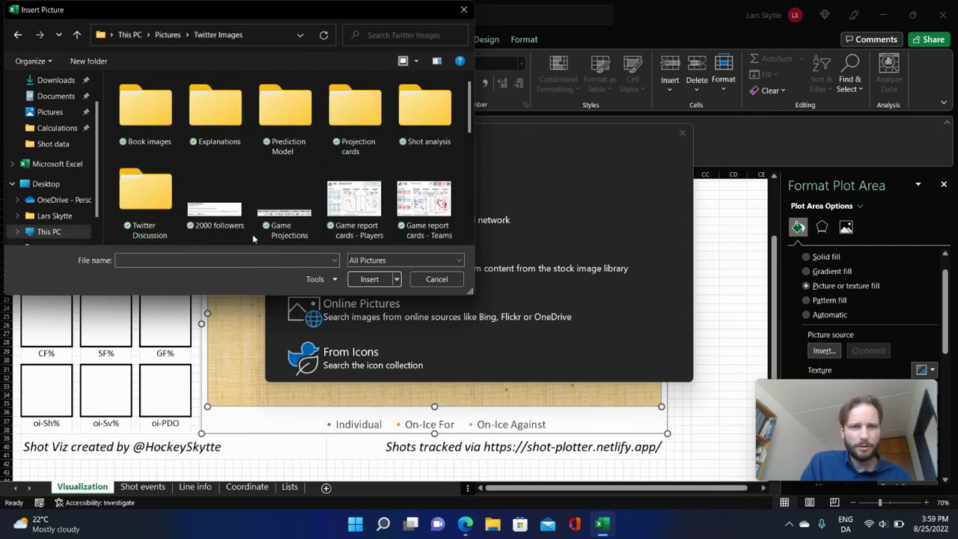
double_click(145, 112)
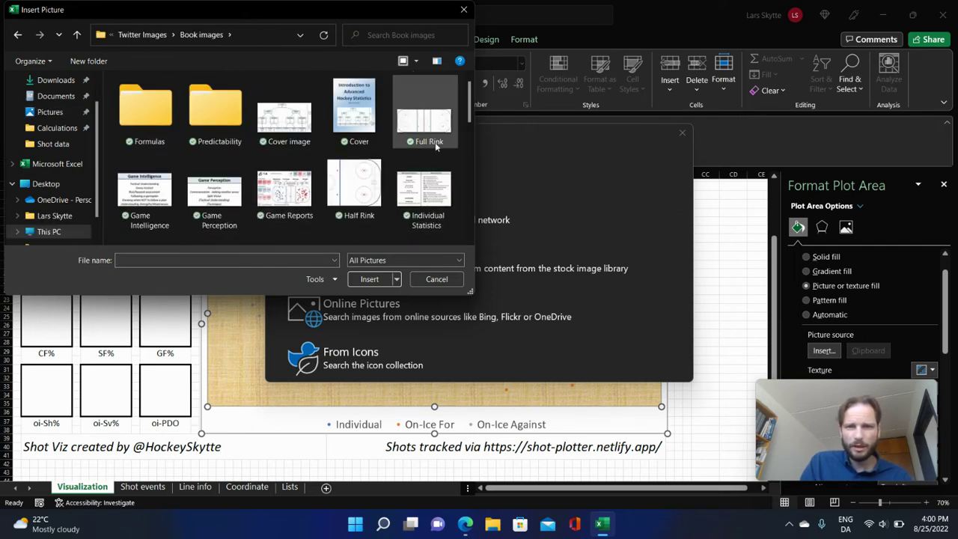
double_click(429, 119)
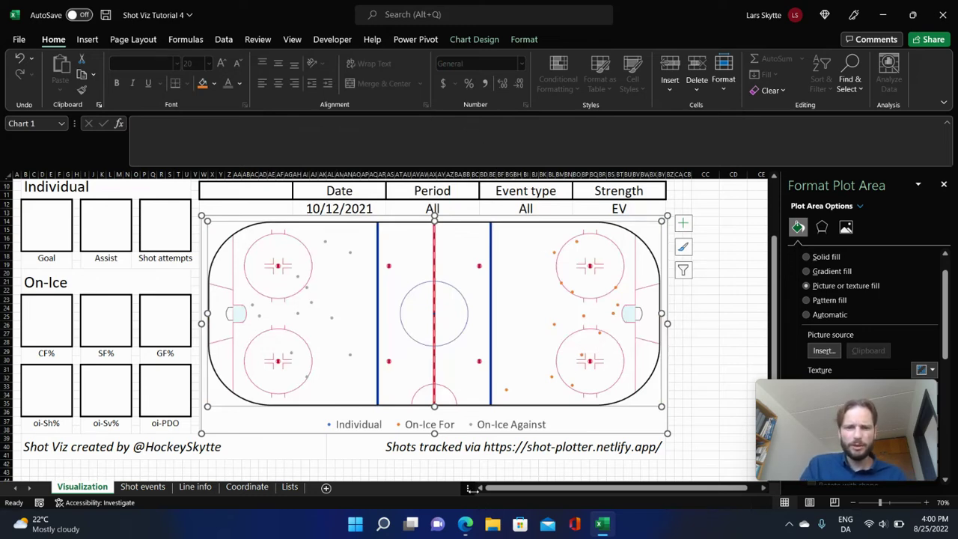
Switch to Edge to view the ice hockey rink on the Shot-Plotter page, and return to the Excel workbook.
click(466, 524)
click(309, 434)
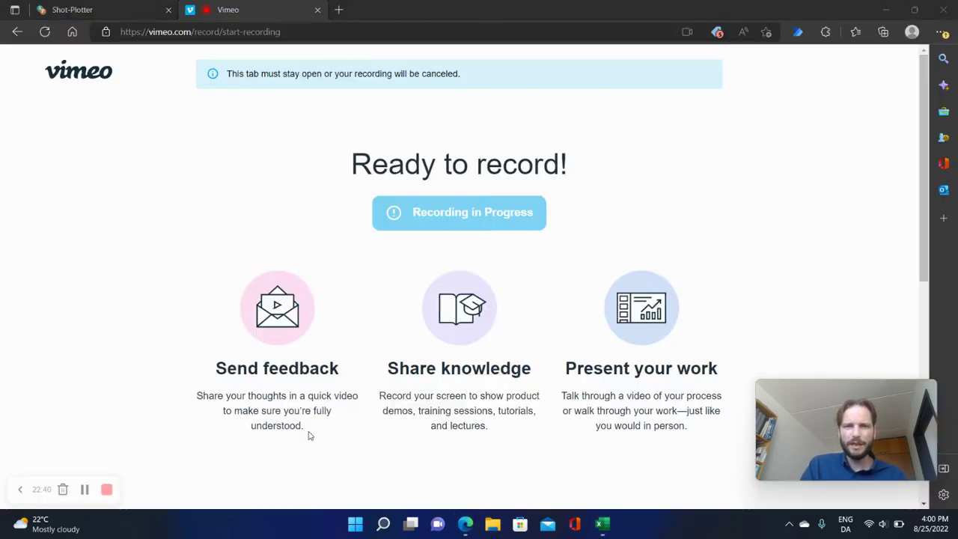
click(91, 9)
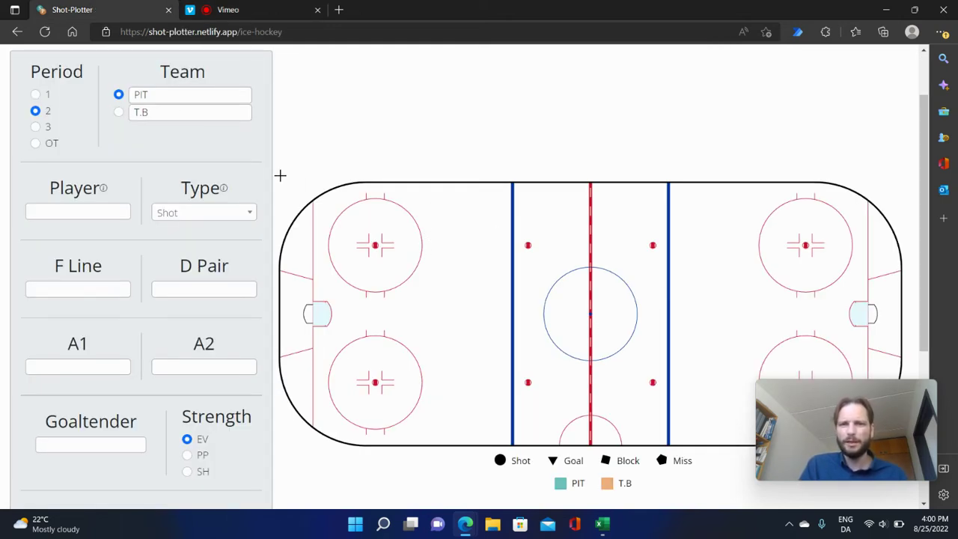
mouse_move(890, 429)
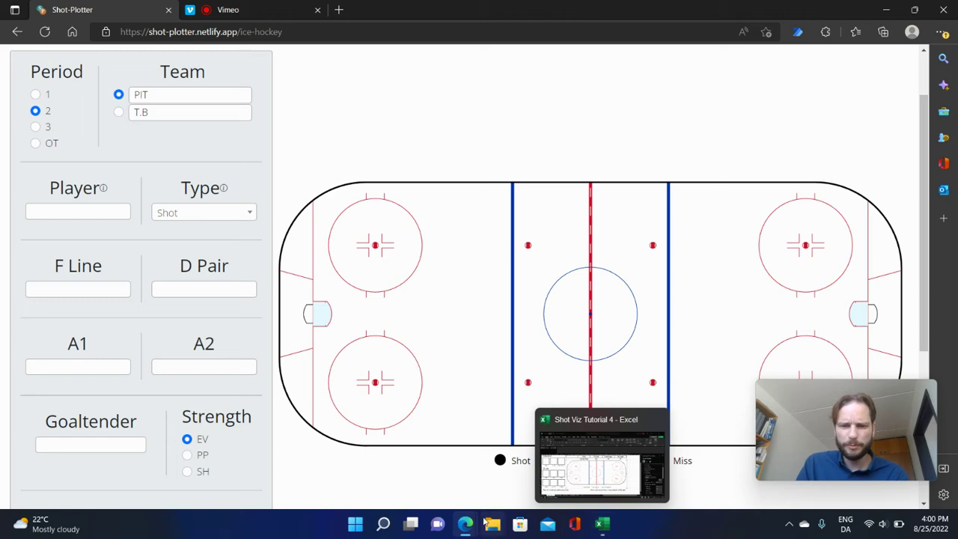
mouse_move(473, 523)
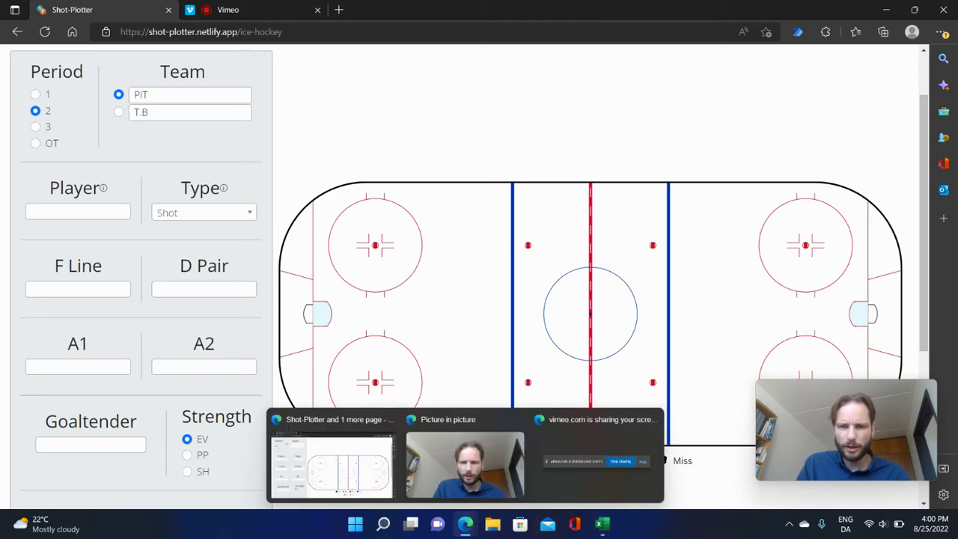
click(600, 523)
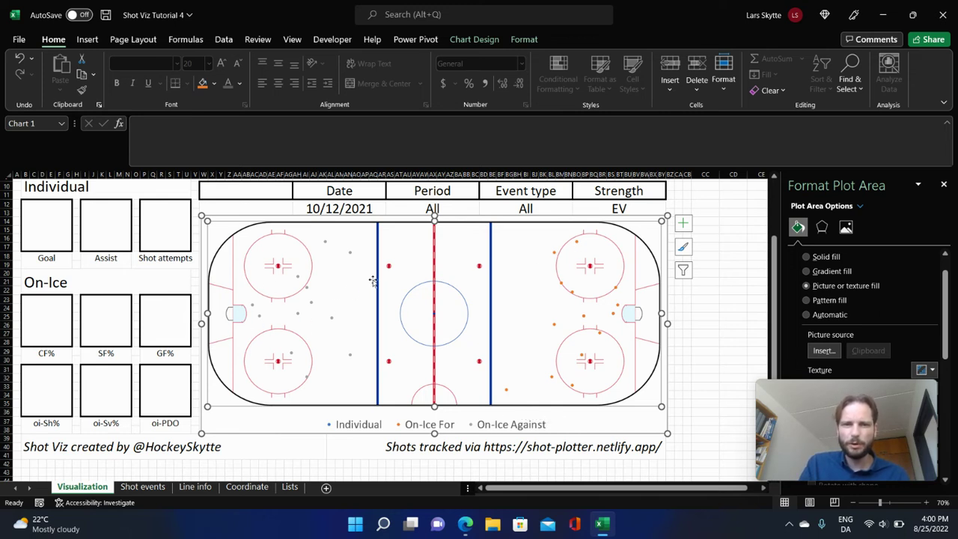
Stretch the plot area to the chart's upper, left and right edges so the rink fills the chart's width.
drag(434, 218, 434, 215)
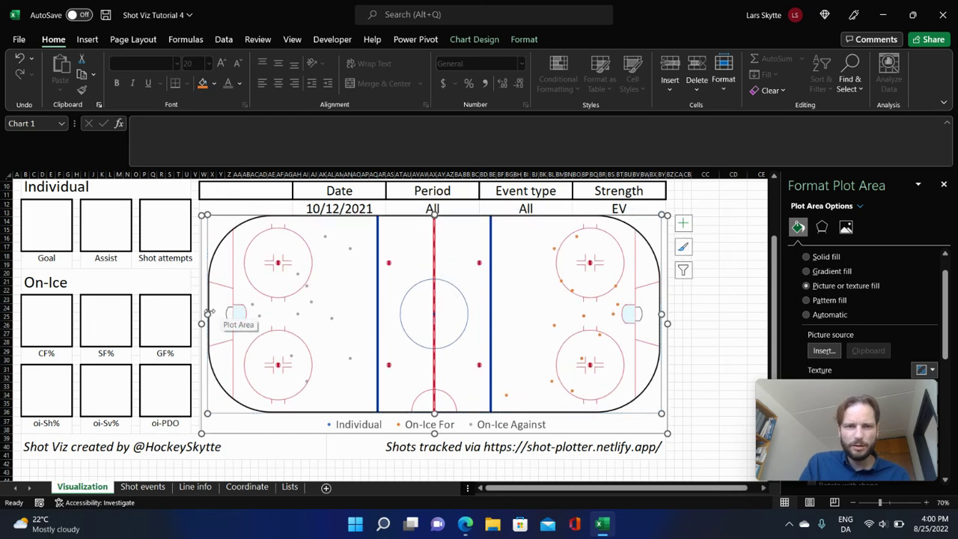
drag(205, 315, 202, 314)
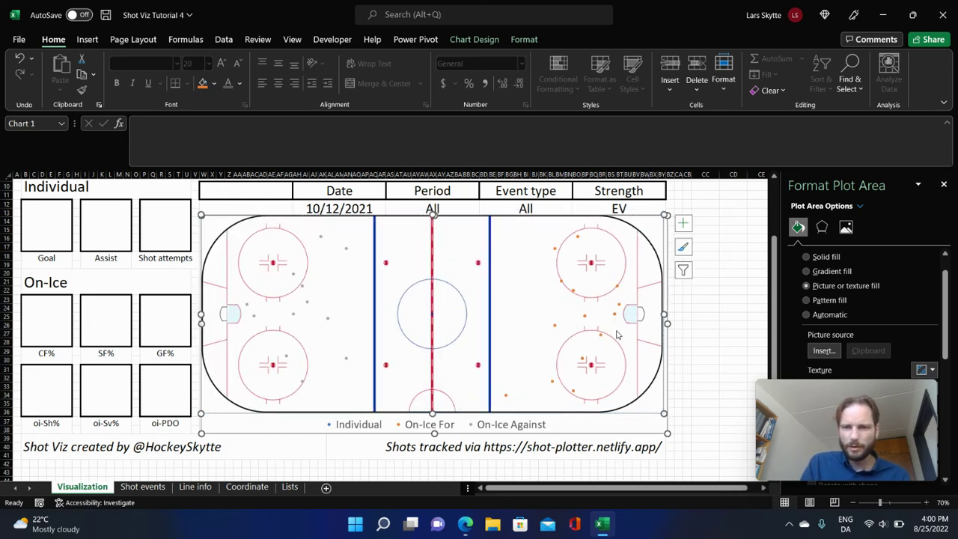
drag(661, 314, 668, 314)
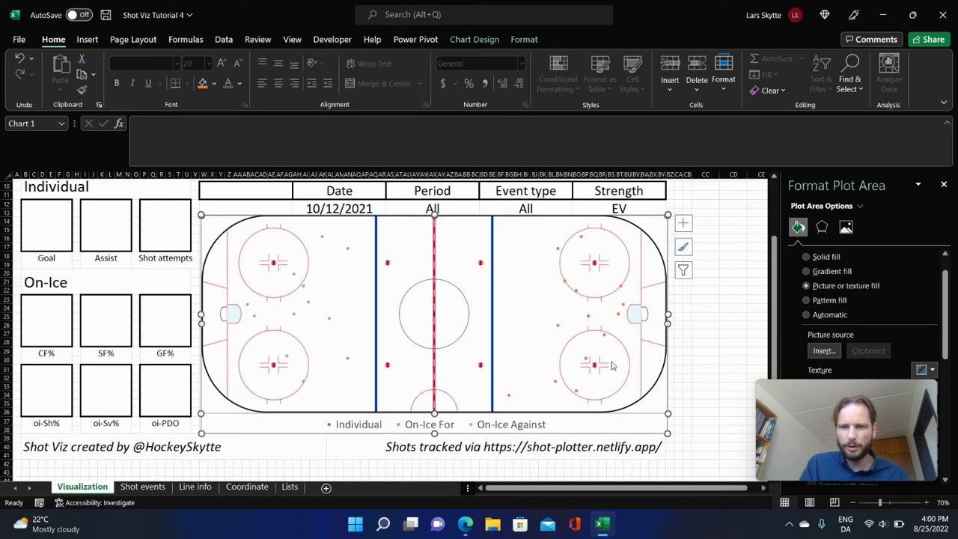